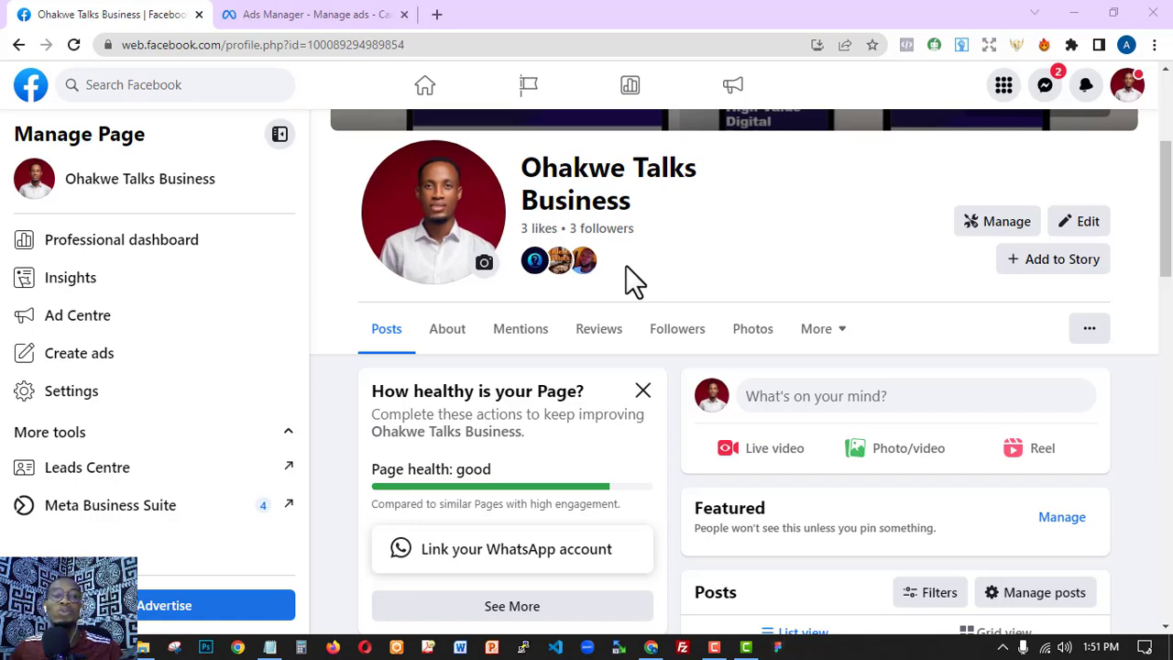
Switch from the Facebook page to Ads Manager and start creating a new campaign from the ad sets list.
scroll(230, 379, "down", 5)
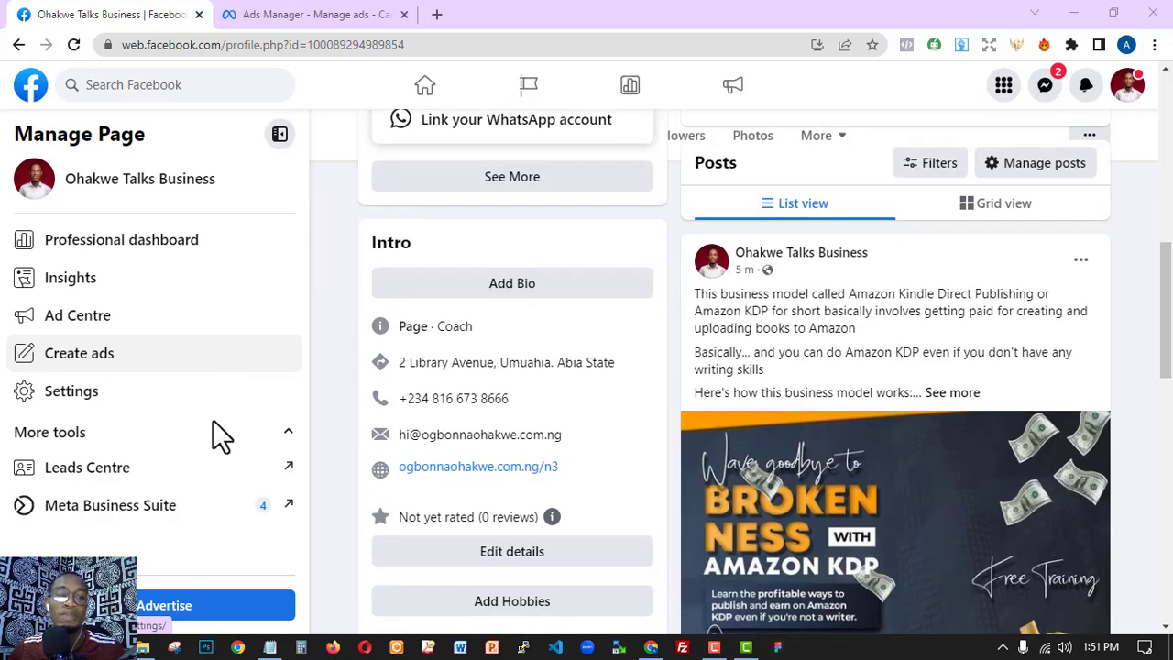
scroll(426, 374, "up", 6)
left_click(254, 13)
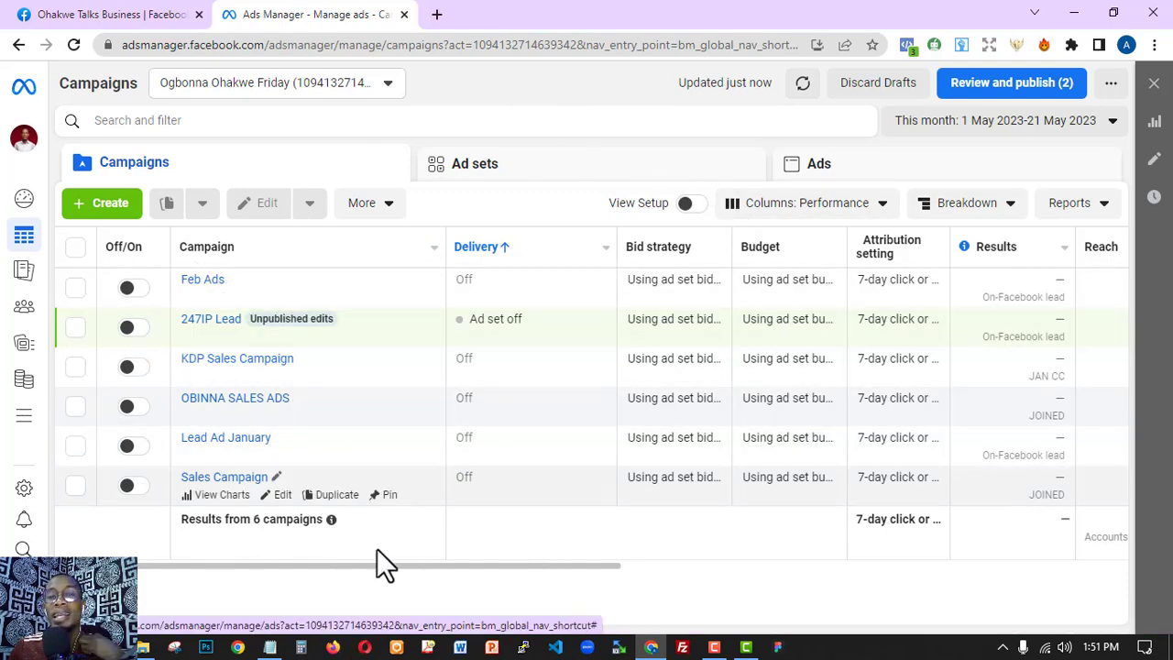
left_click(474, 168)
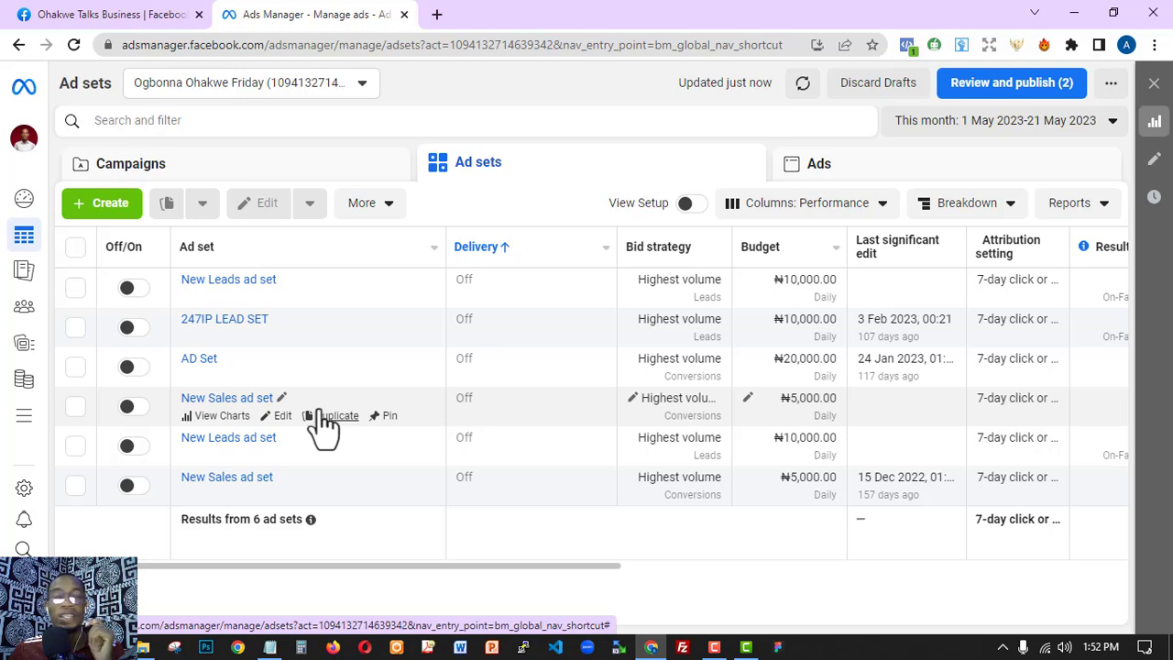
left_click(103, 216)
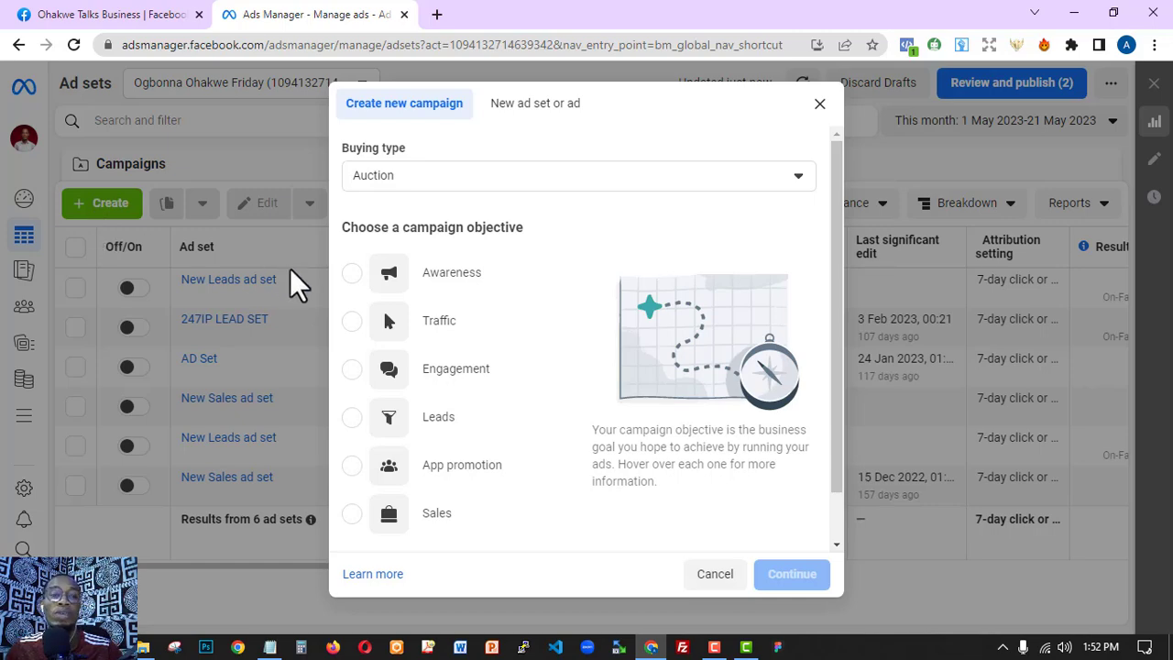
scroll(550, 265, "down", 2)
scroll(564, 284, "up", 2)
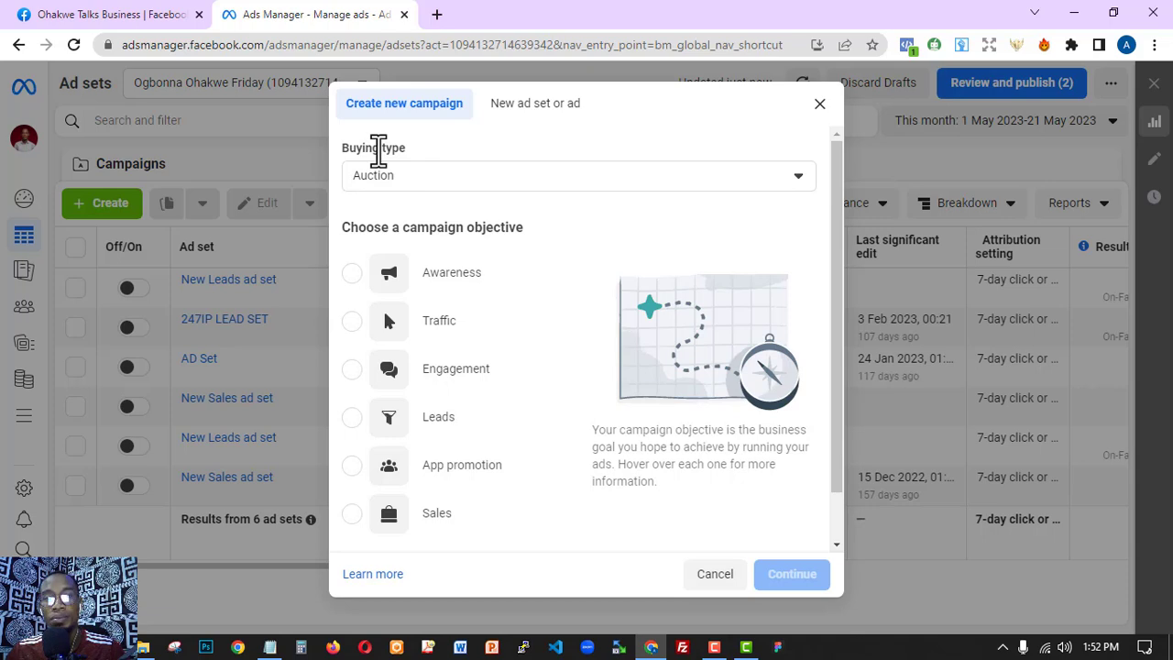
Compare the campaign objectives offered for the Reach and Frequency and Auction buying types, ending on Auction.
left_click(421, 175)
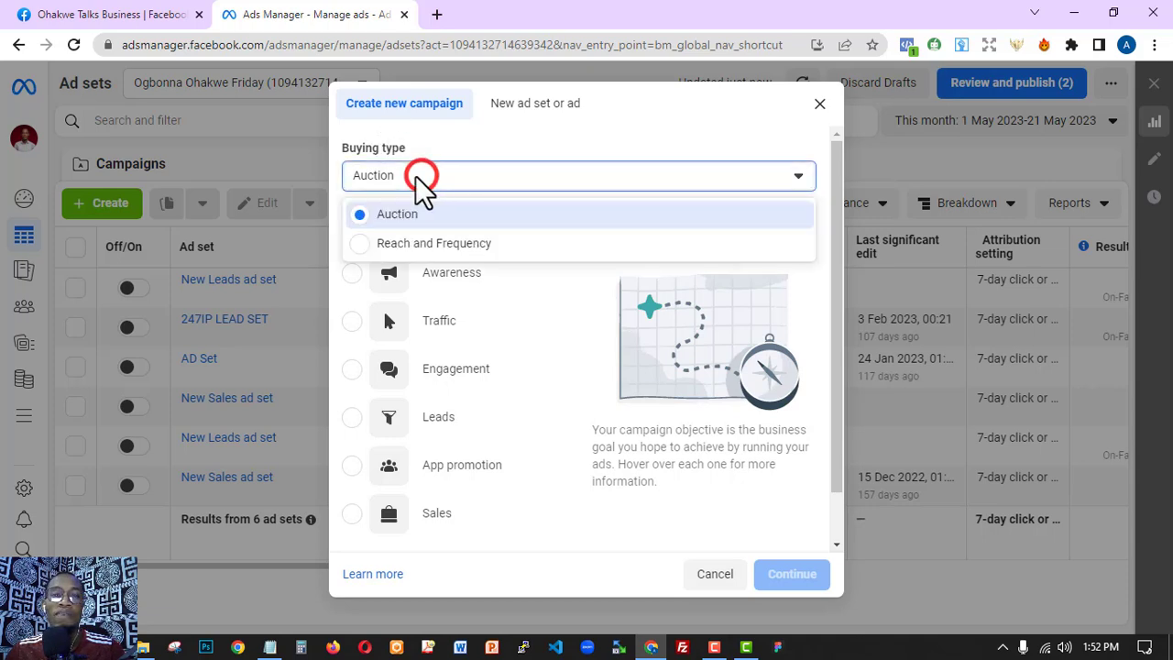
left_click(473, 243)
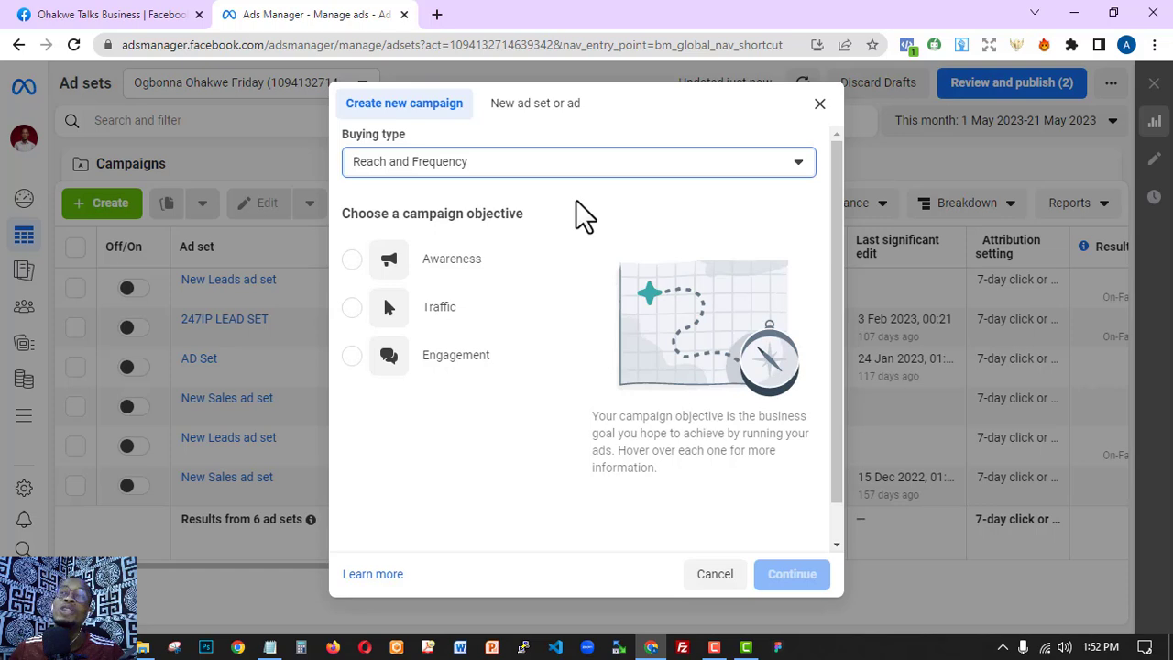
left_click(546, 163)
left_click(467, 202)
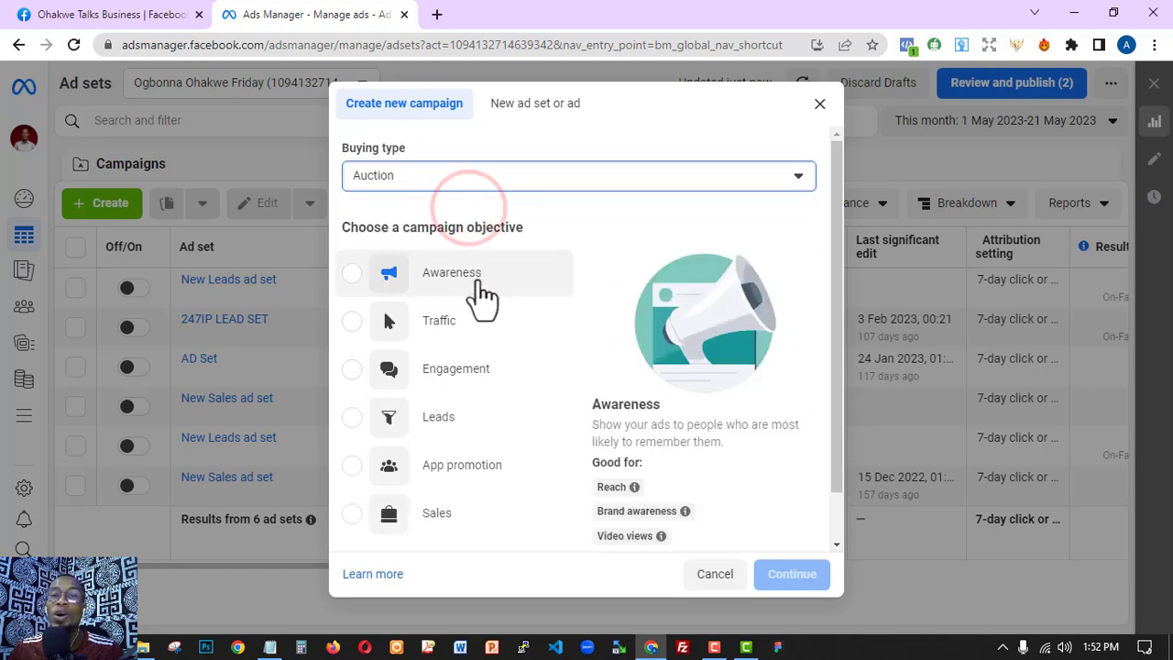
scroll(435, 395, "down", 1)
scroll(408, 266, "up", 1)
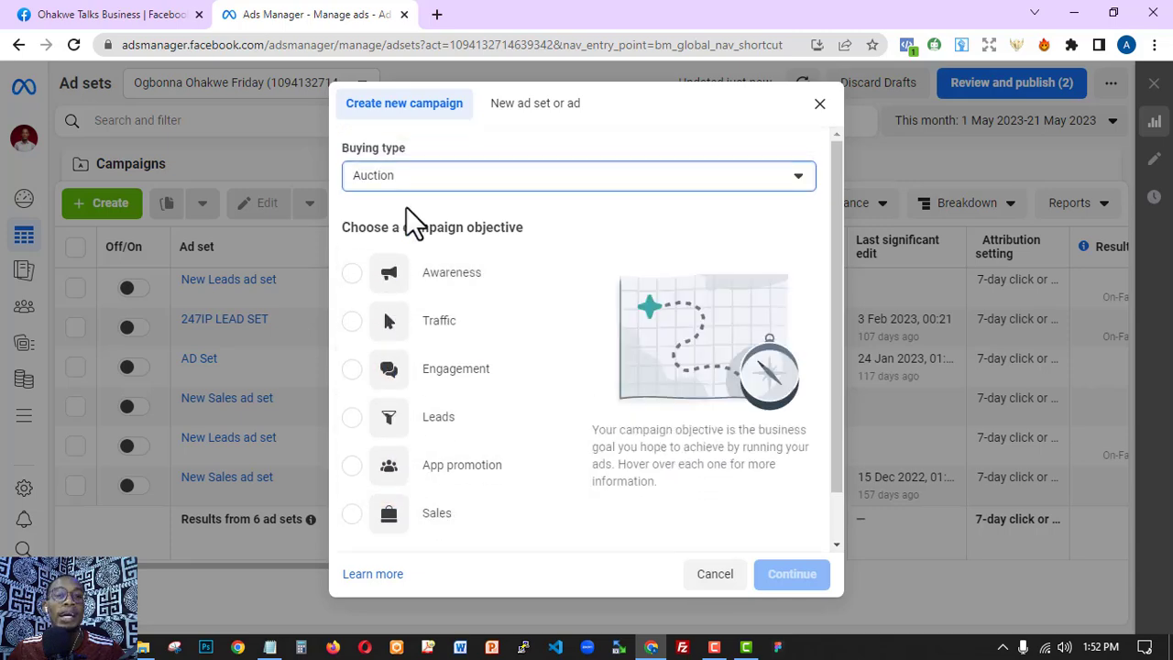
scroll(379, 412, "down", 1)
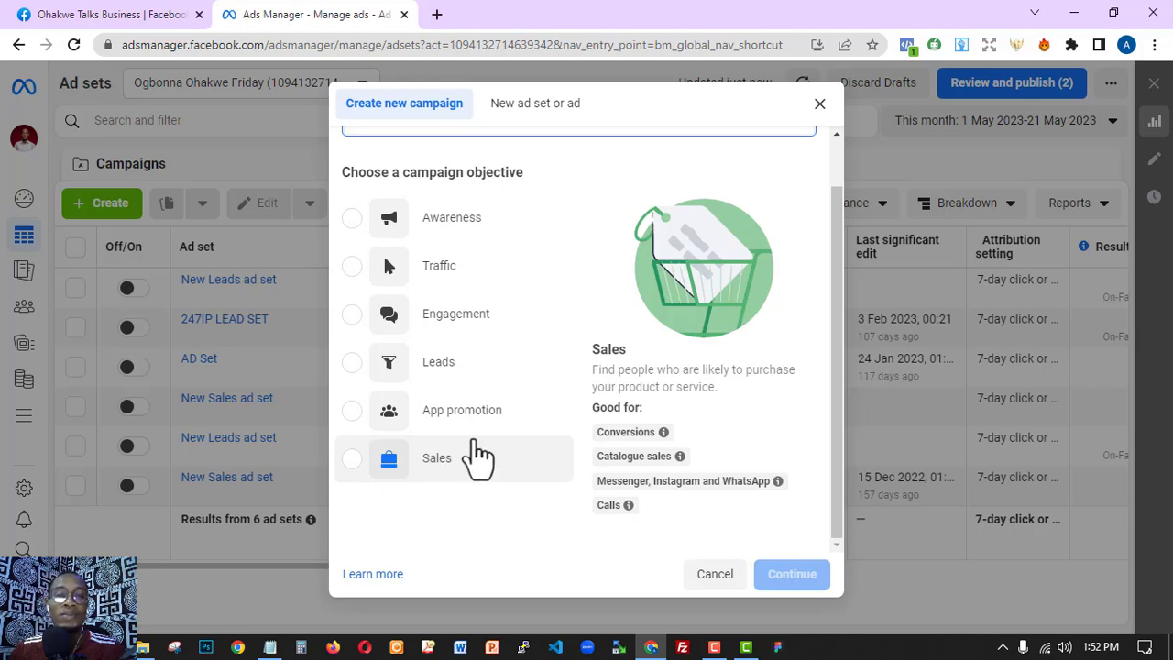
scroll(466, 330, "up", 1)
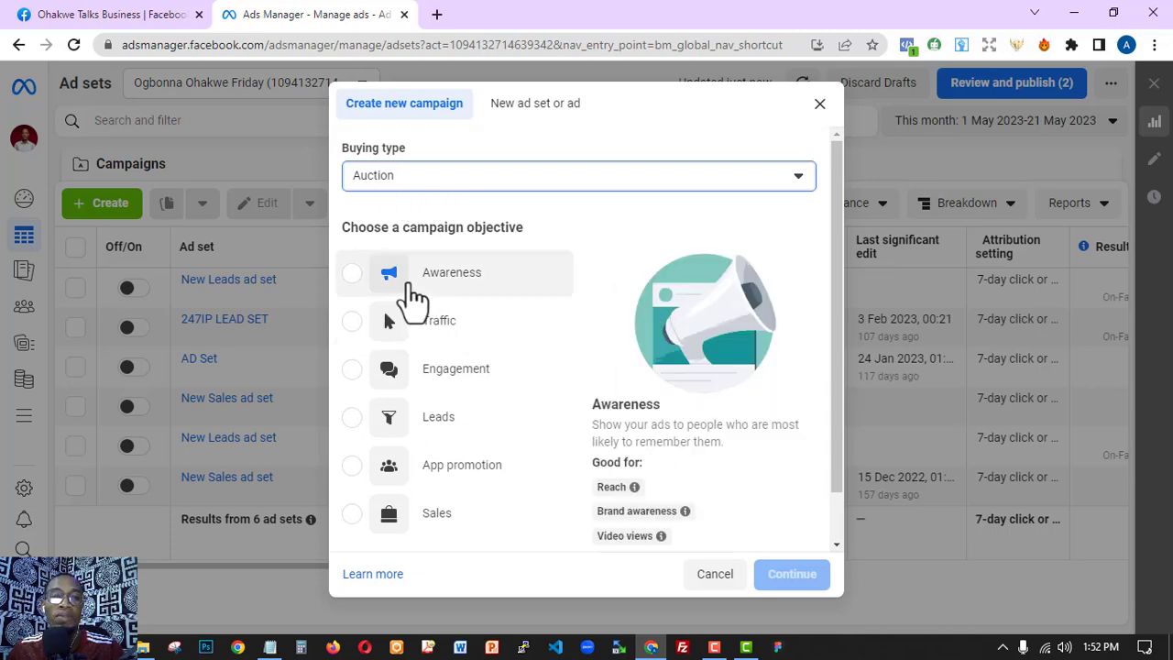
left_click(435, 175)
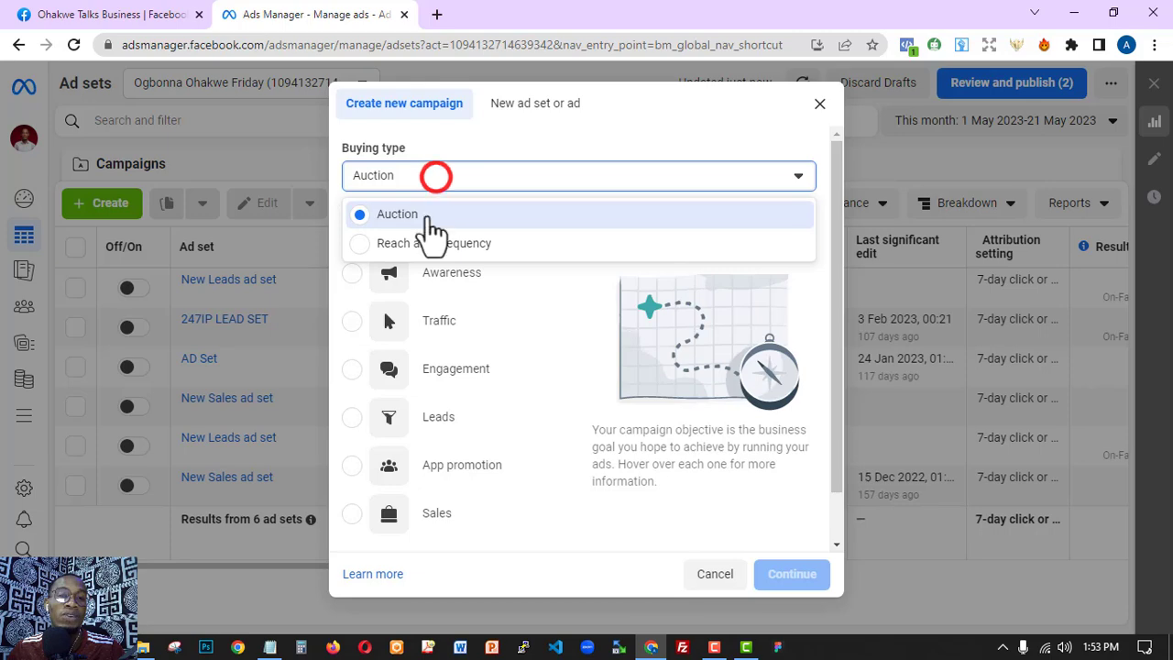
left_click(428, 244)
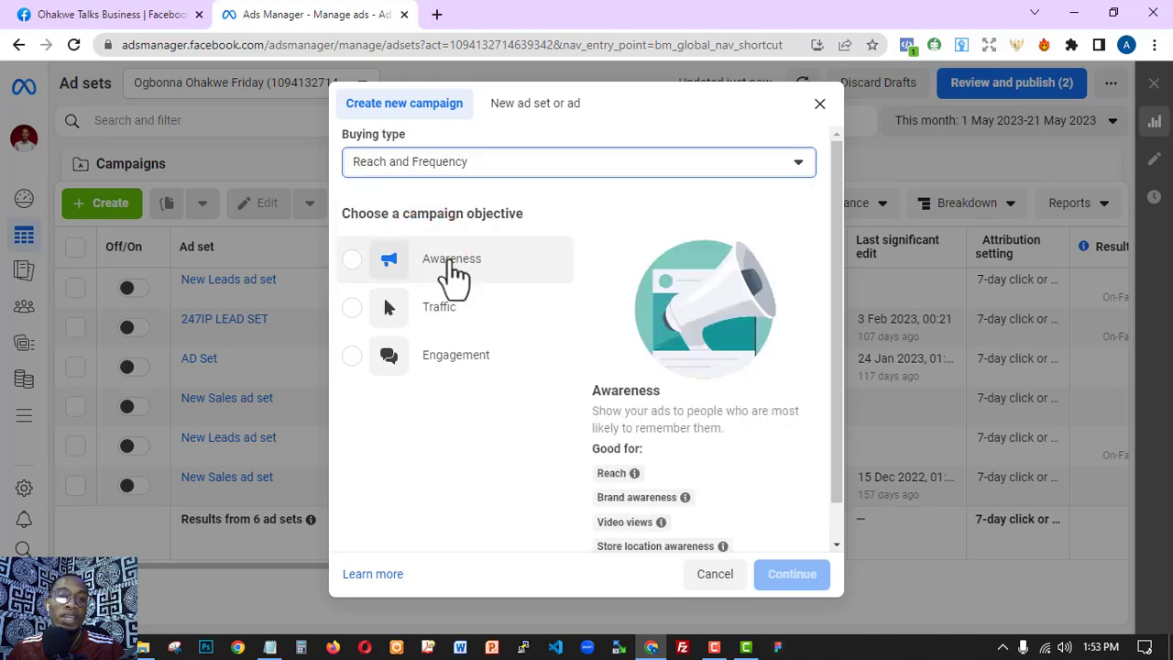
left_click(445, 161)
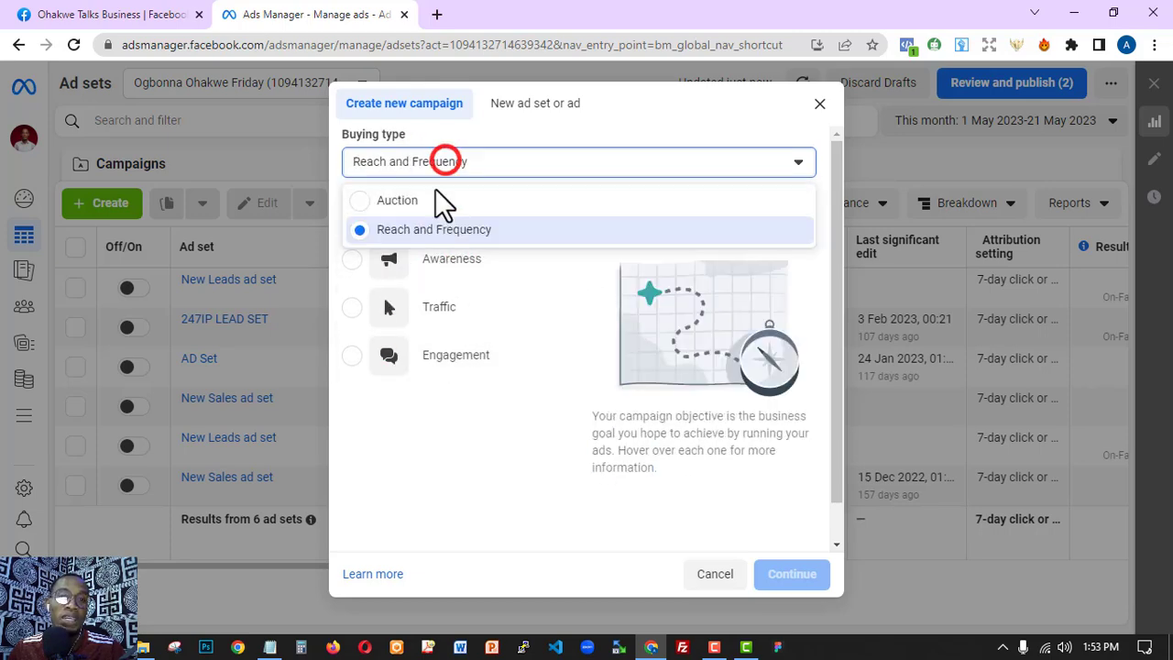
left_click(411, 199)
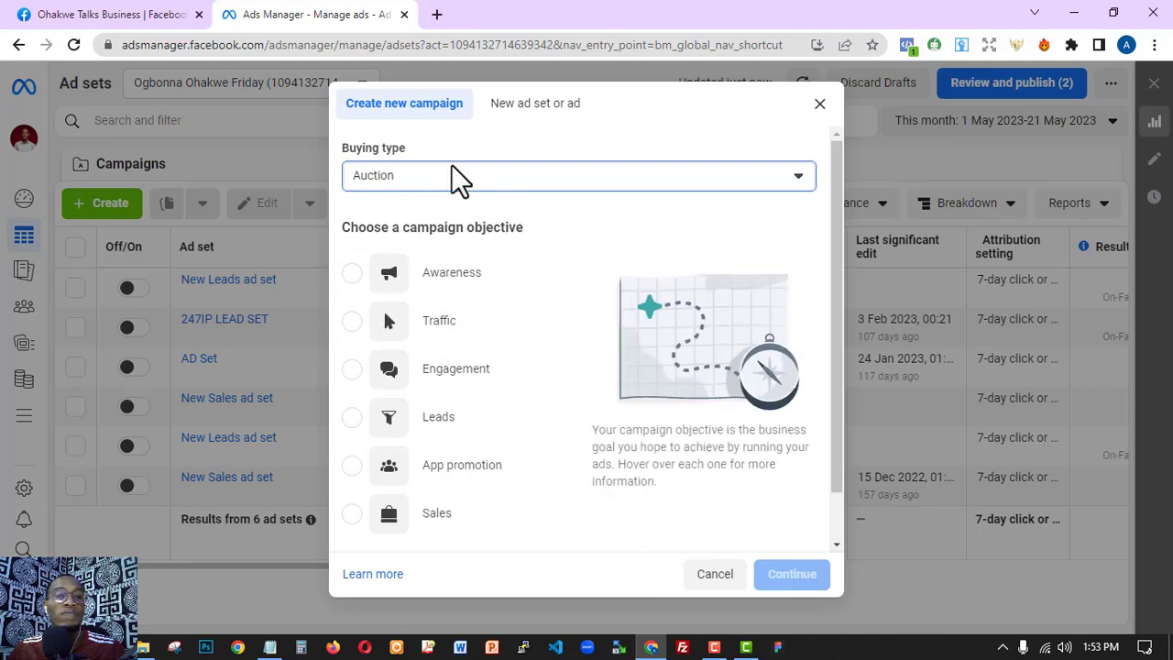
left_click(559, 178)
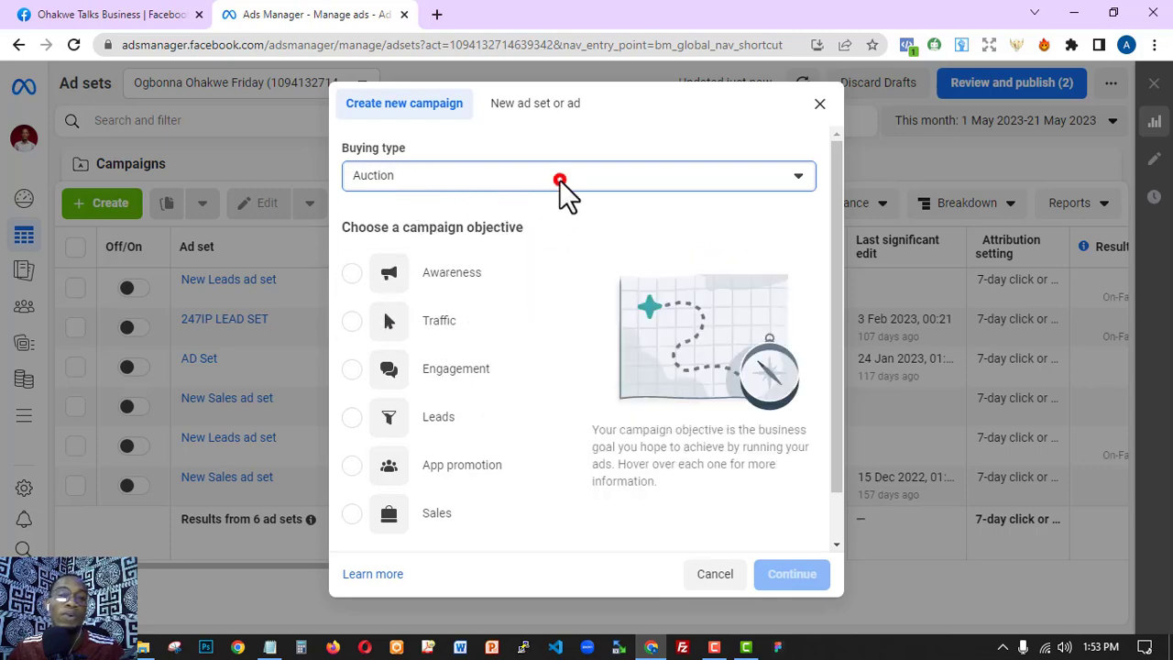
left_click(518, 243)
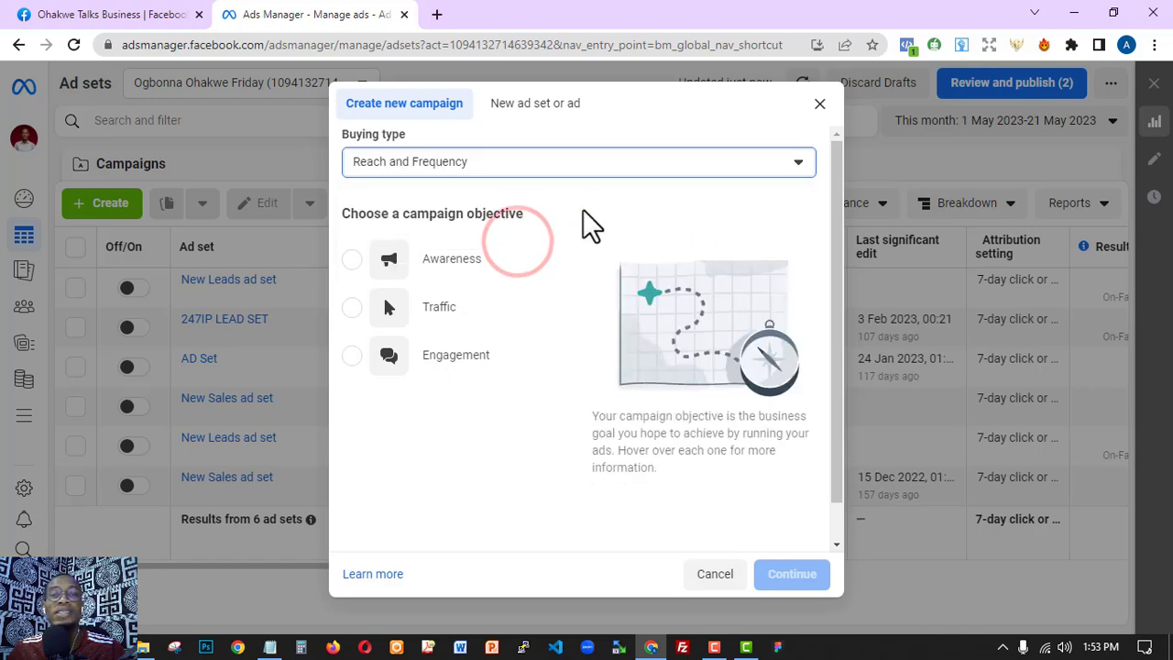
left_click(596, 196)
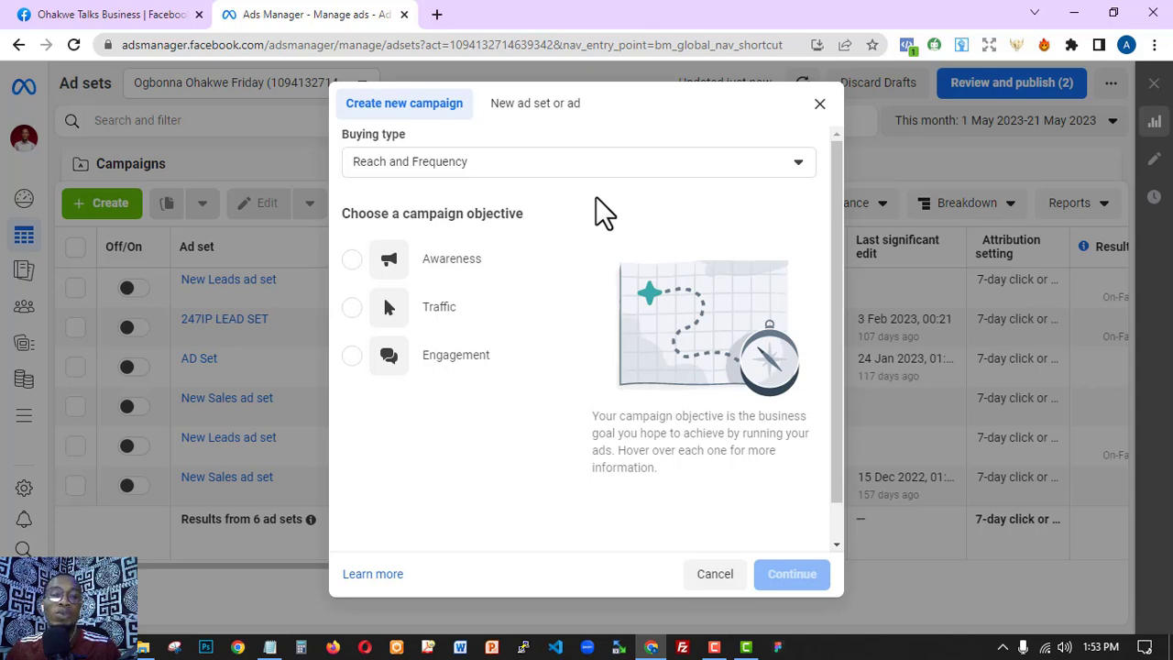
left_click(477, 152)
left_click(444, 199)
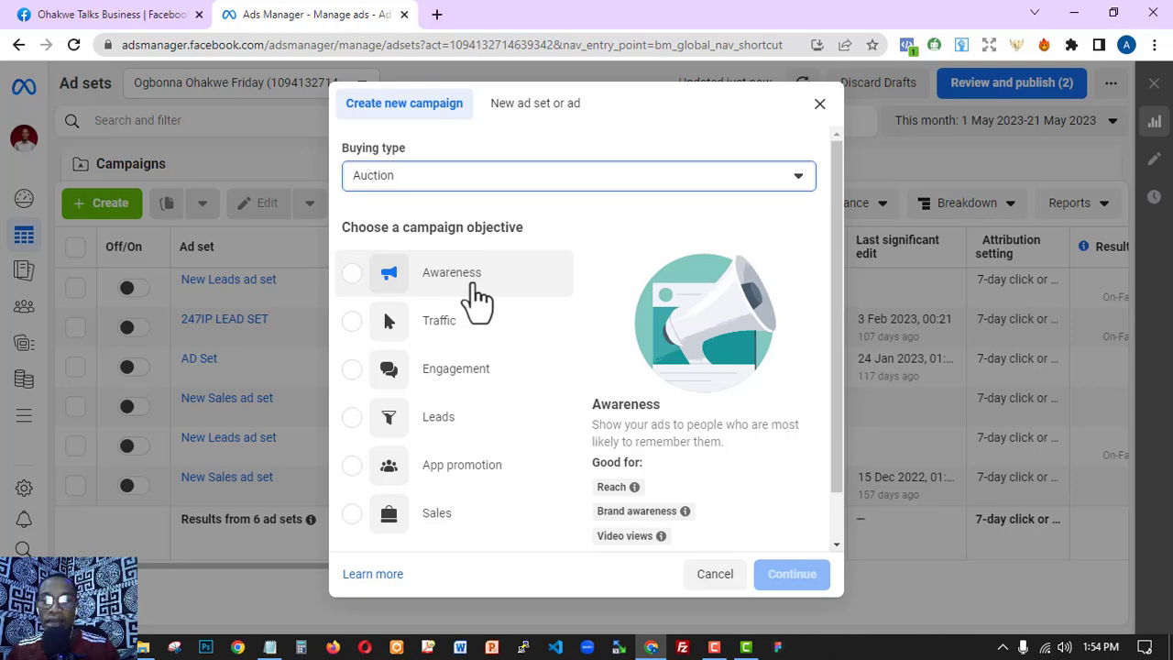
Choose Awareness as the campaign objective and read the explanations of its Reach and Brand awareness uses.
left_click(476, 295)
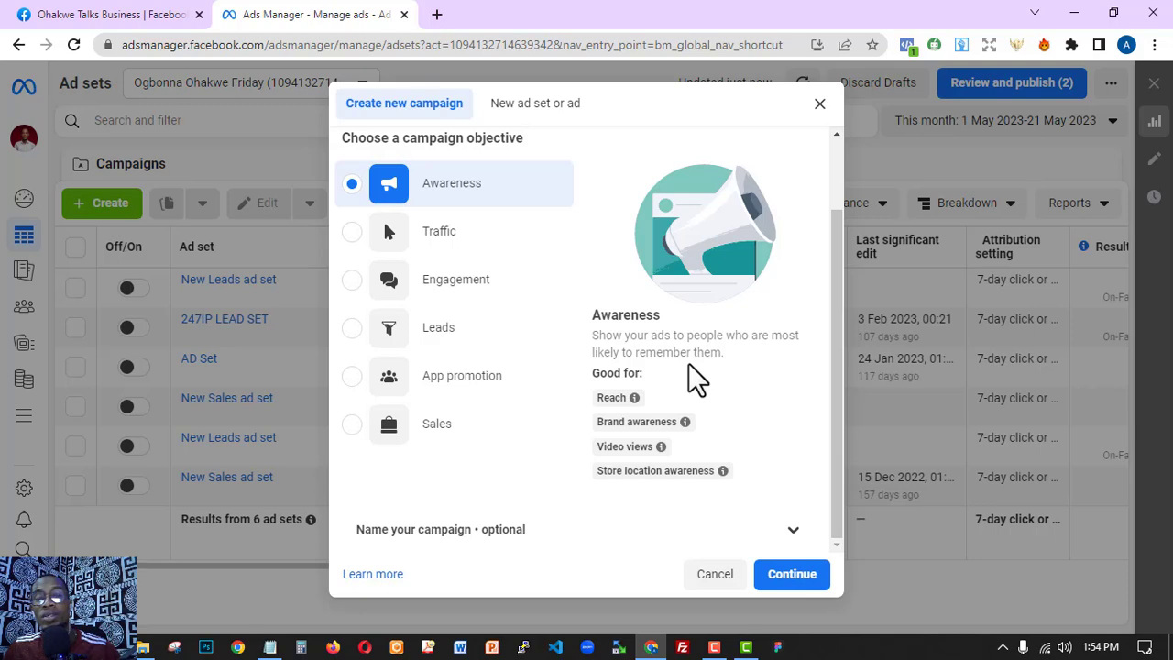
mouse_move(633, 395)
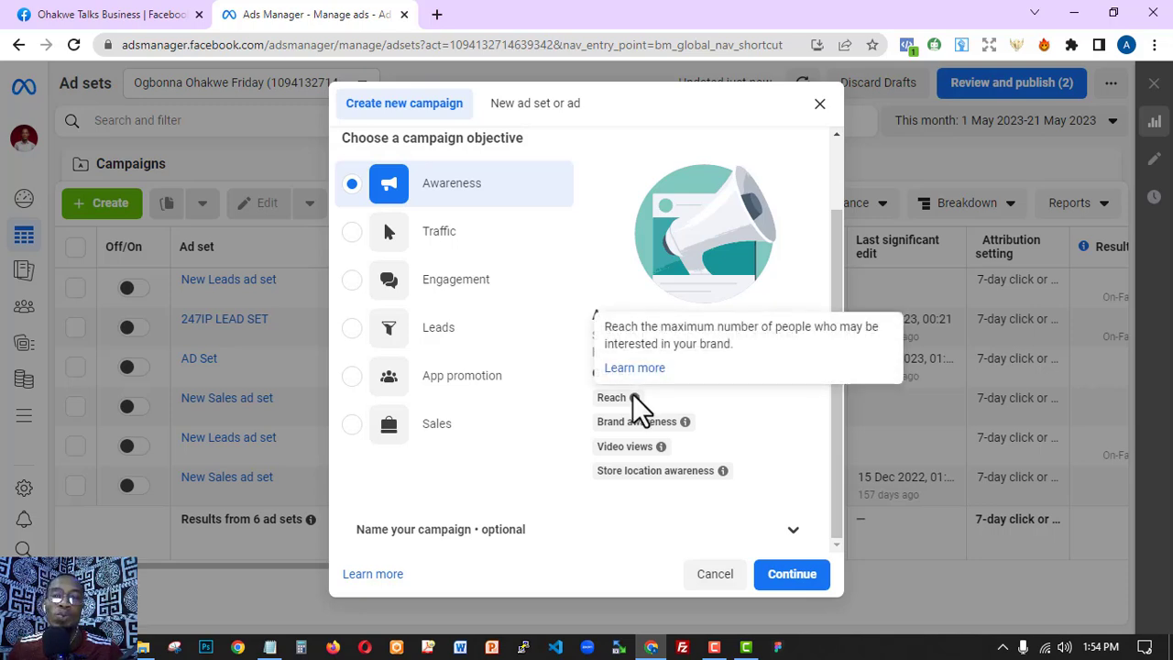
mouse_move(685, 422)
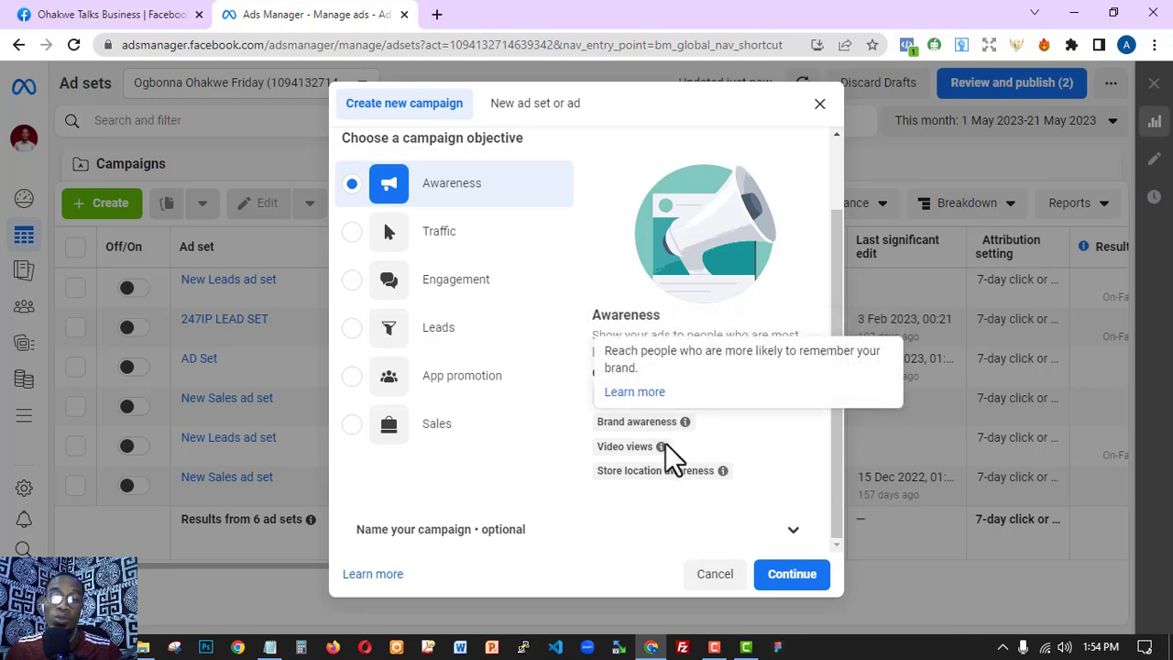
mouse_move(730, 467)
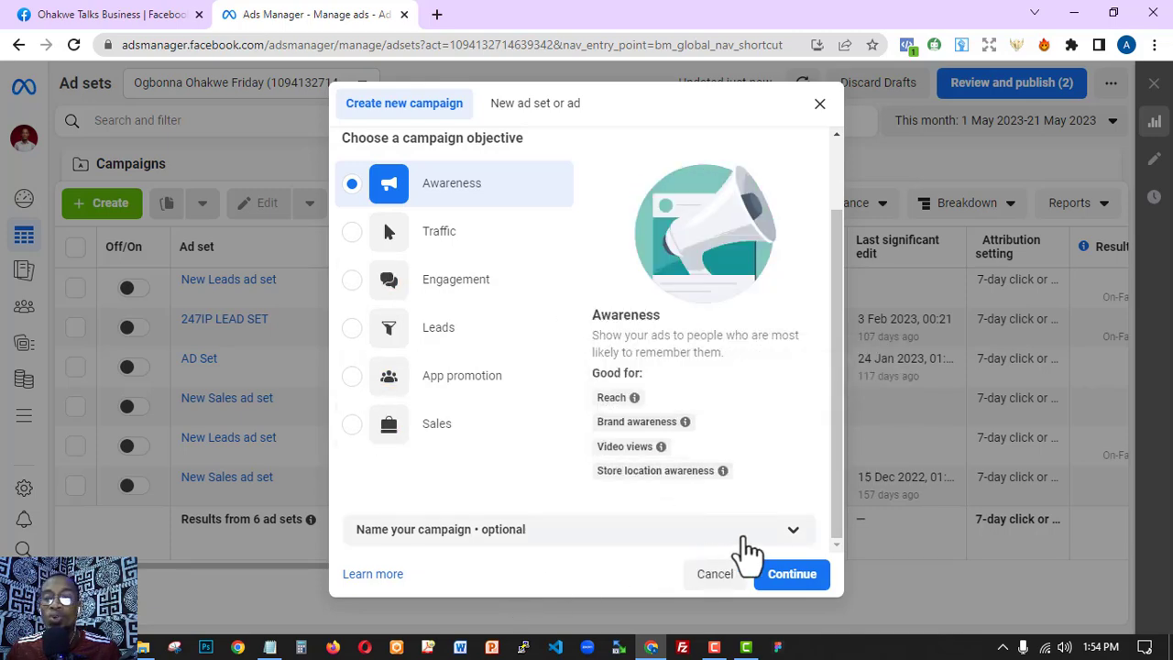
Expand the optional naming section and name the campaign "AW - AD".
left_click(787, 531)
scroll(542, 401, "down", 3)
left_click(488, 355)
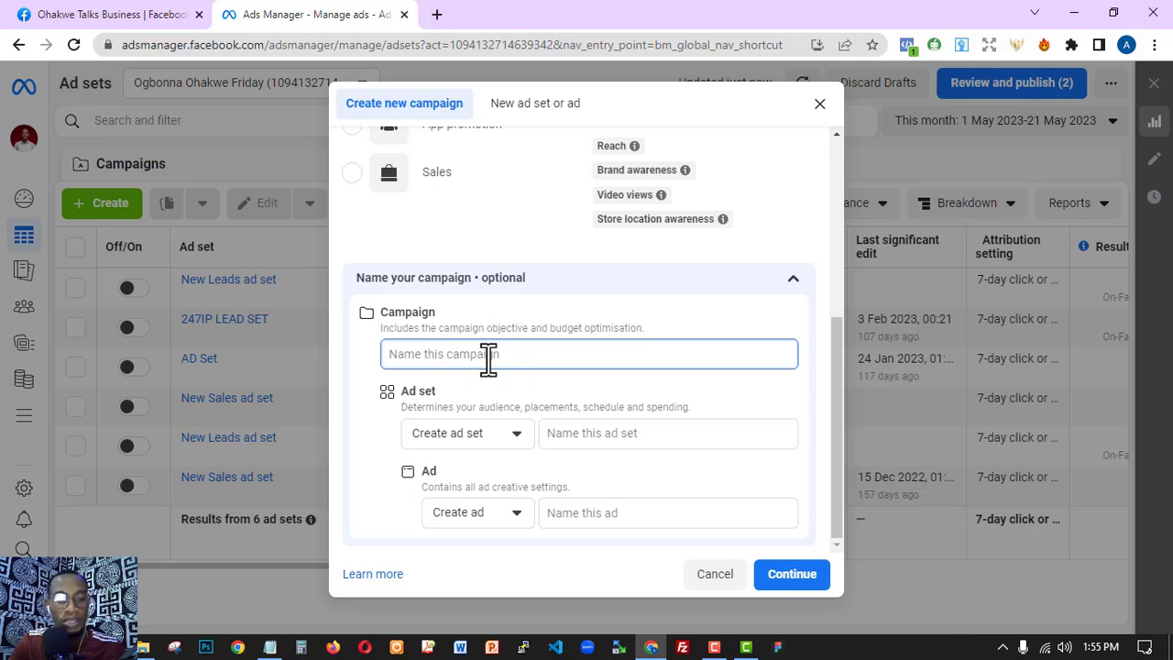
type("AW")
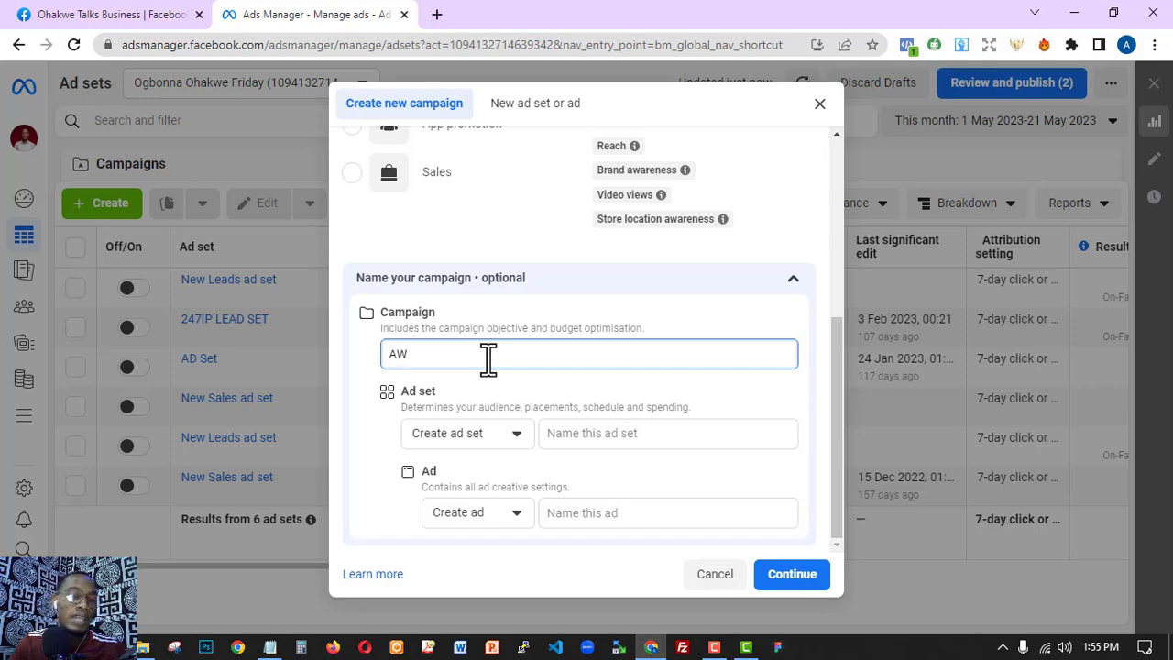
type(" - AD")
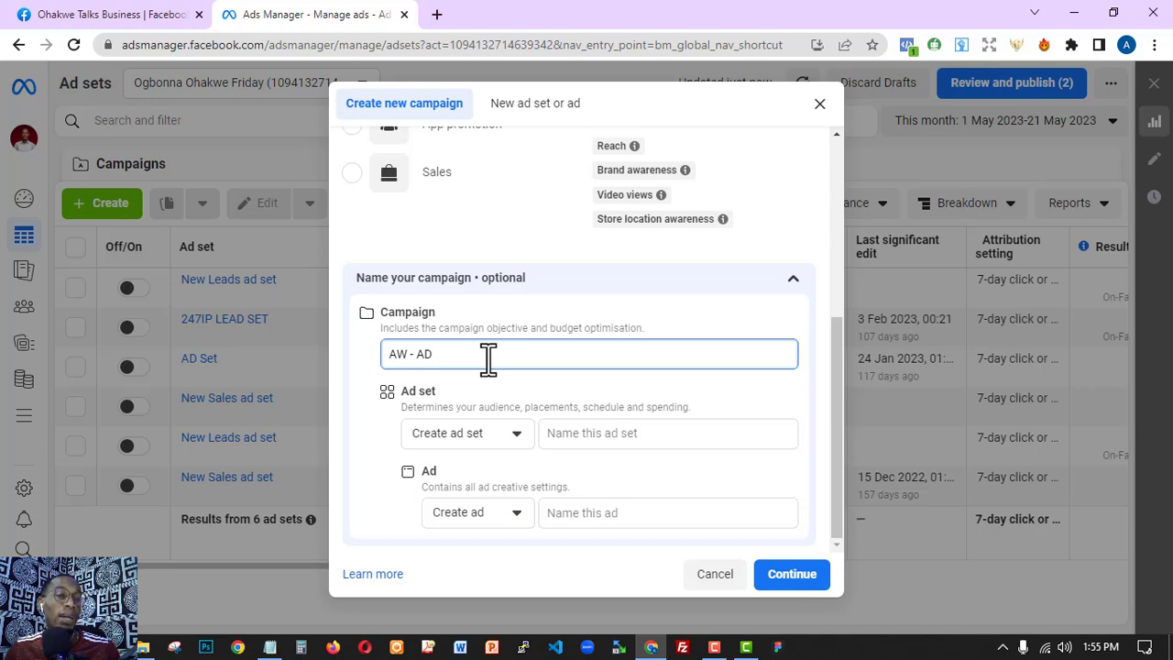
Name the new ad set "AW -AD (AD SET 1)".
left_click(576, 434)
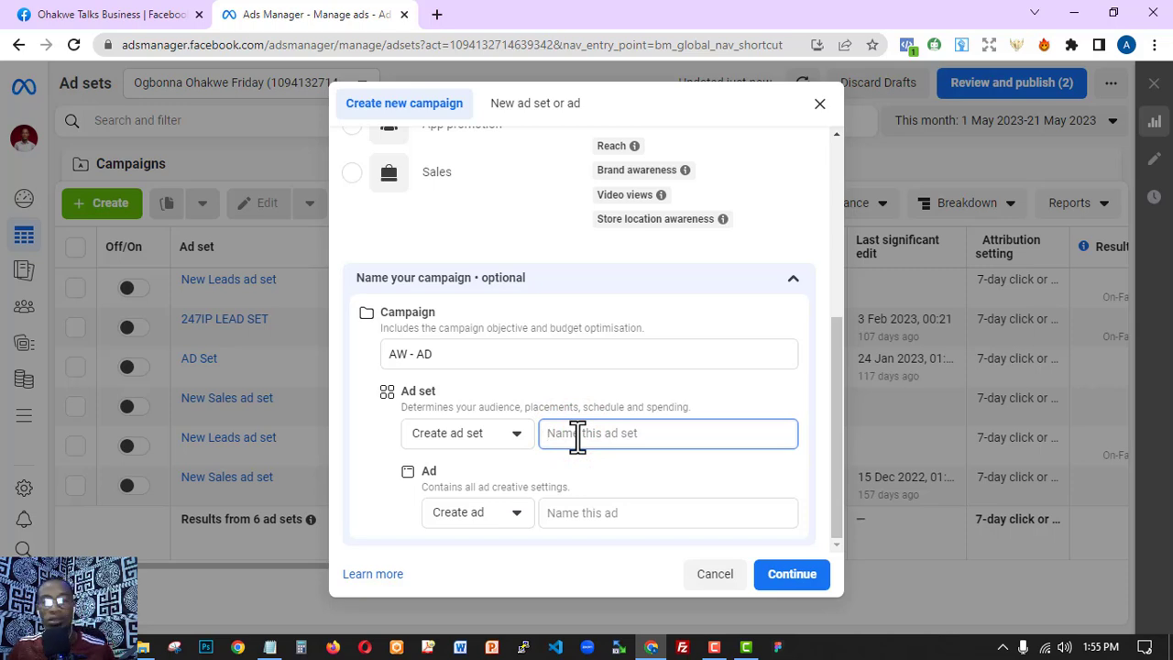
type("AW")
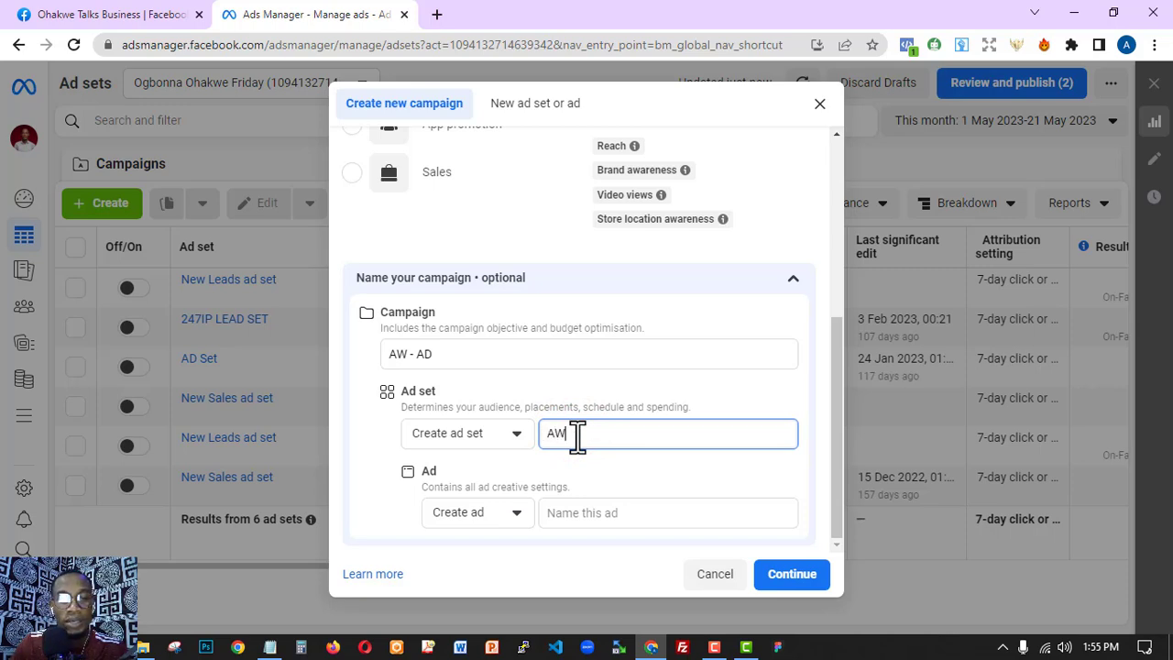
type(" - AD")
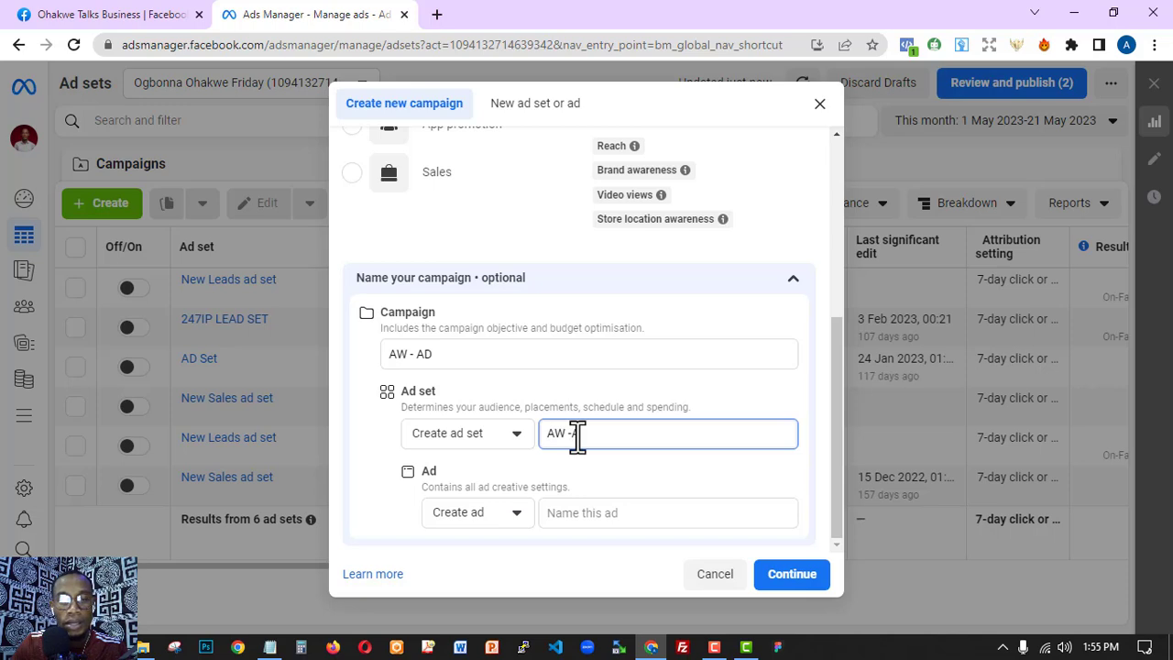
type(" (")
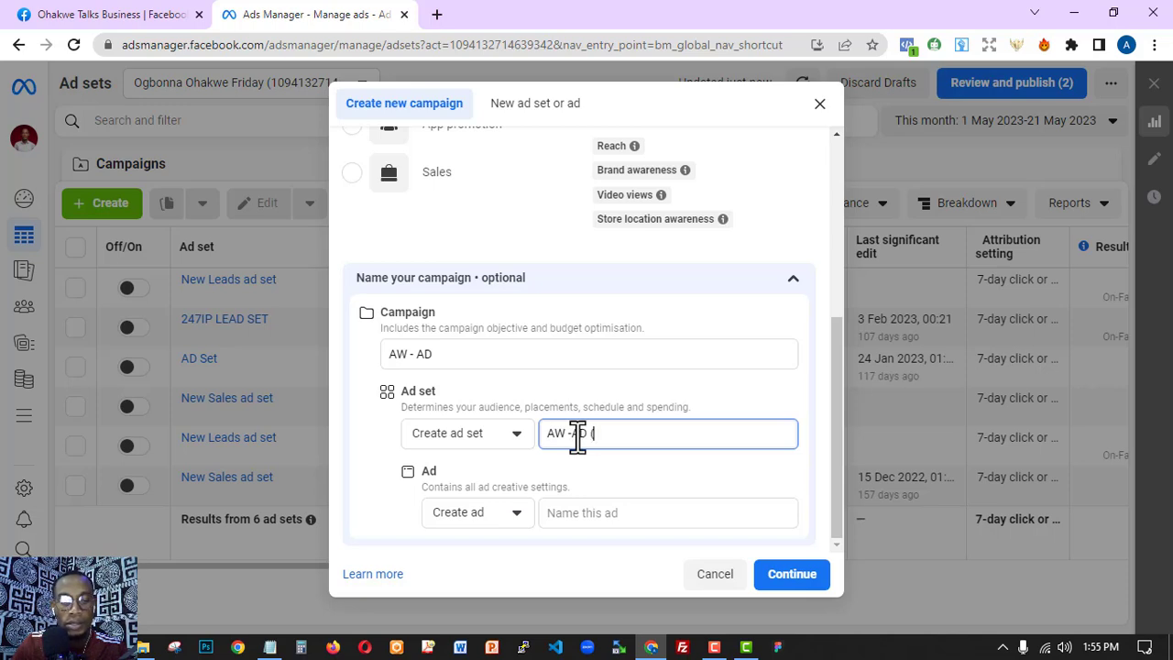
type("AD SE")
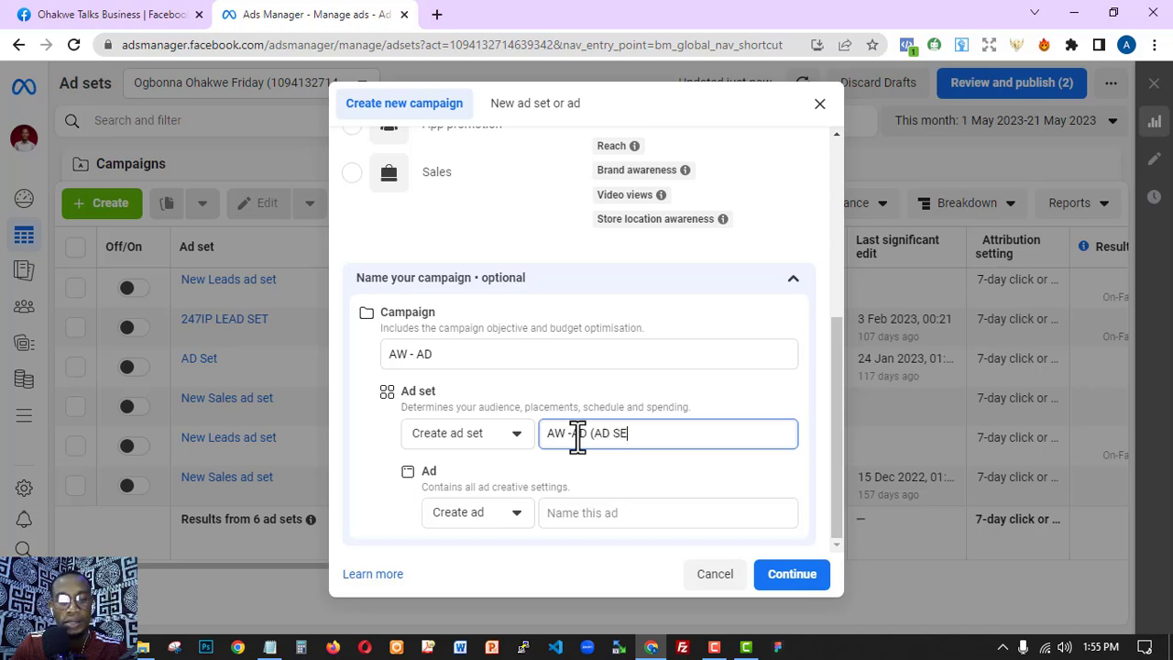
type("T 1")
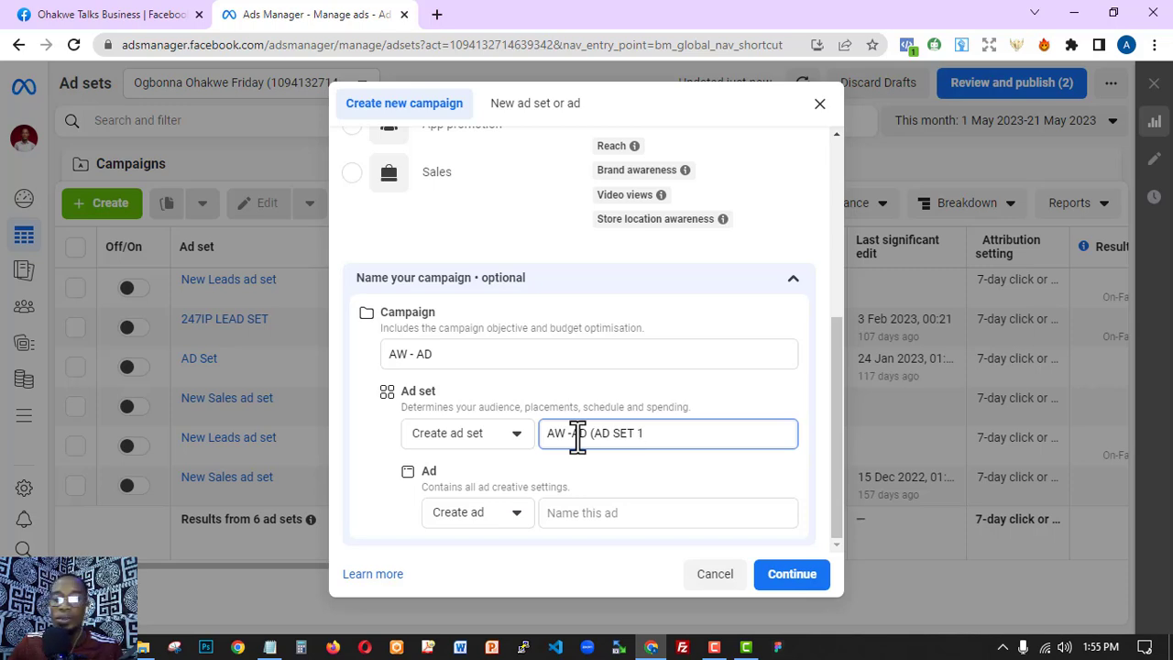
type(")")
Name the new ad "AW - AD (MAIN AD)" and continue to the campaign settings.
left_click(607, 509)
type("AW")
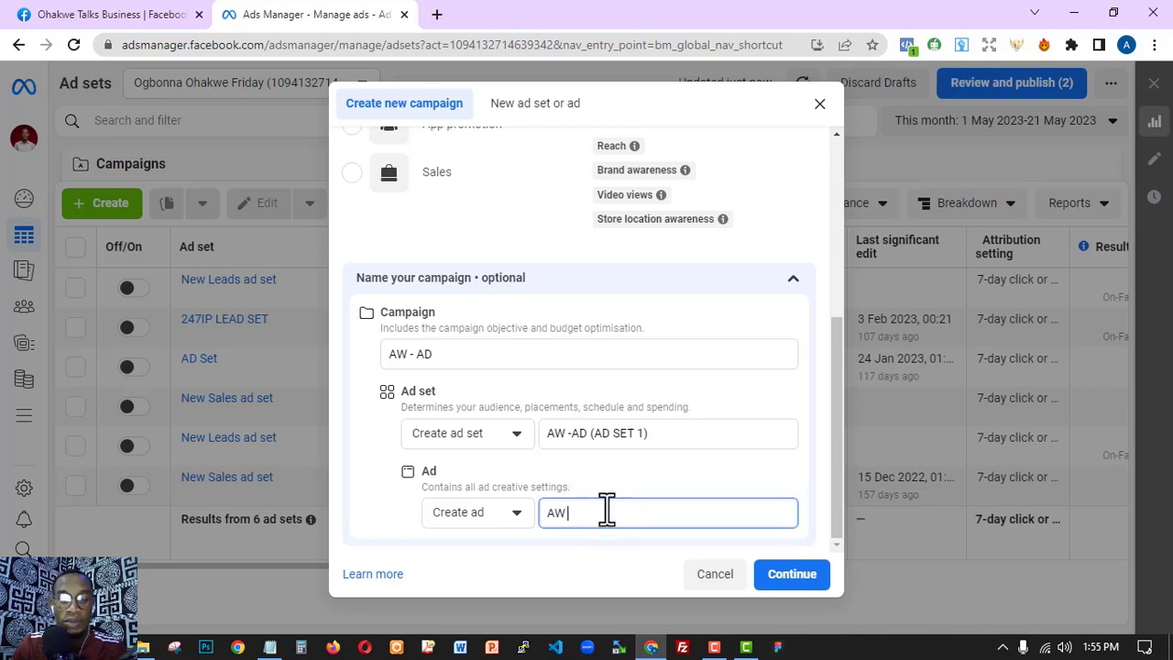
type(" - AD")
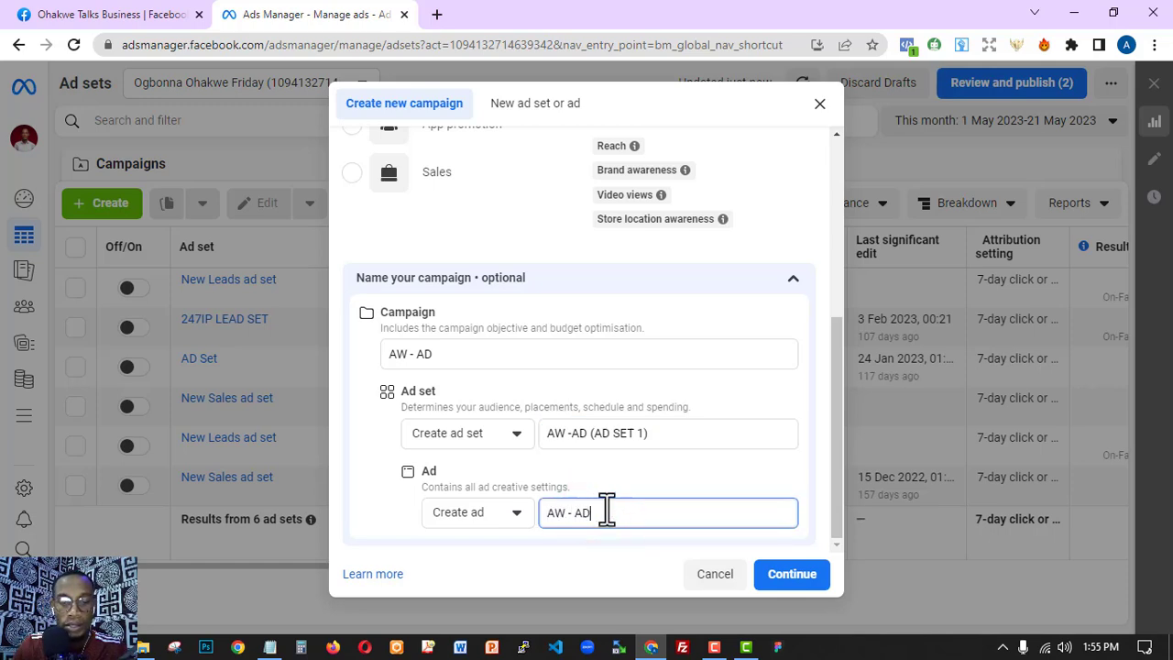
type(" (MAIN ")
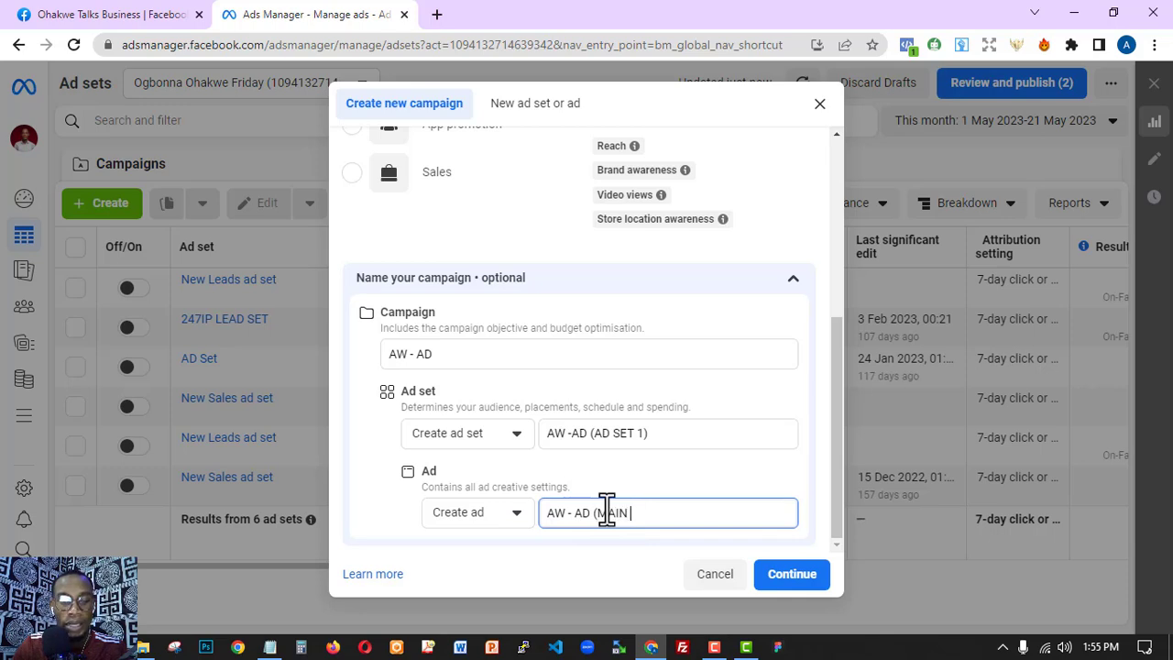
type("AD)")
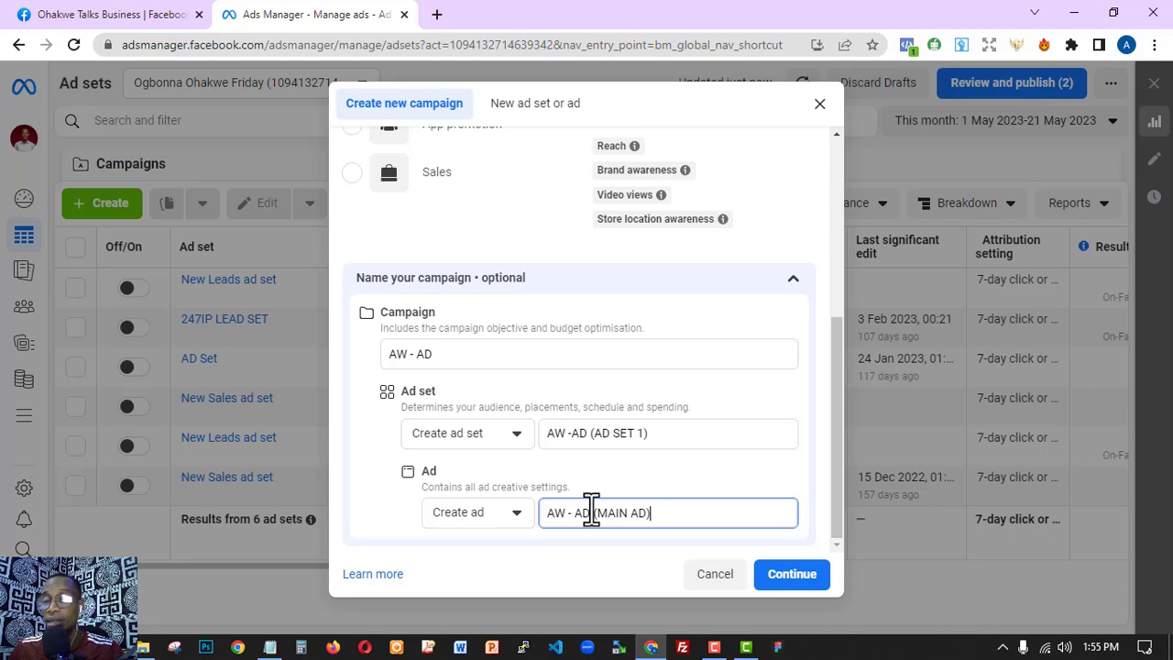
left_click(803, 575)
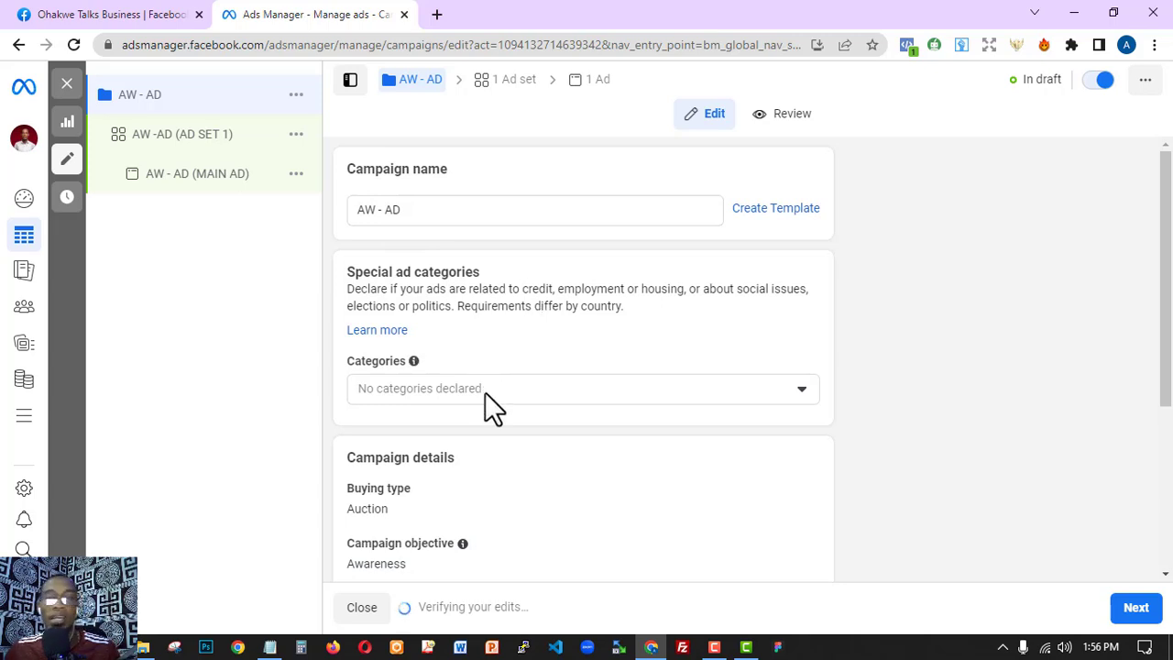
Examine the special ad categories on offer and the campaign details, A/B test and Advantage campaign budget sections.
left_click(527, 393)
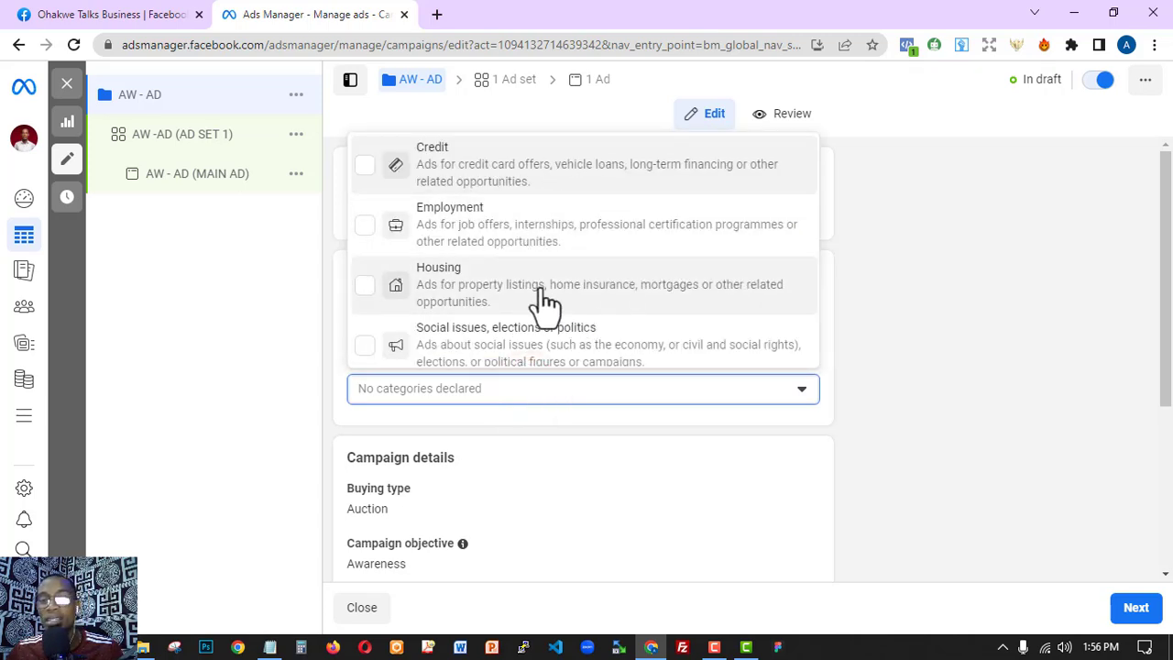
scroll(527, 312, "down", 1)
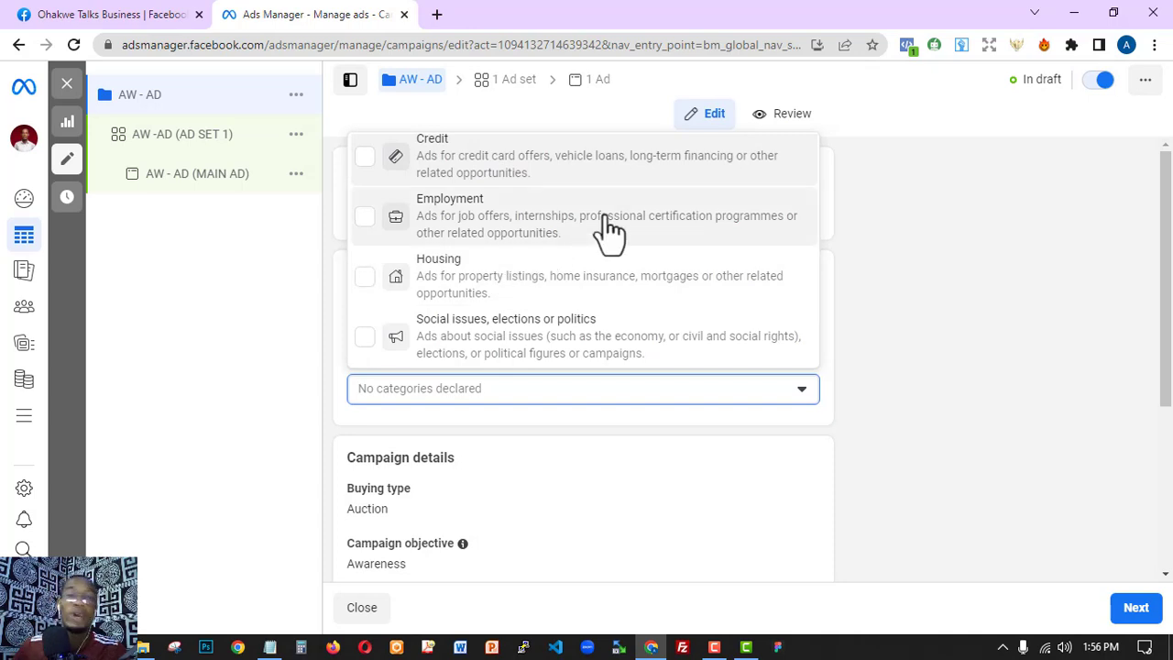
left_click(849, 217)
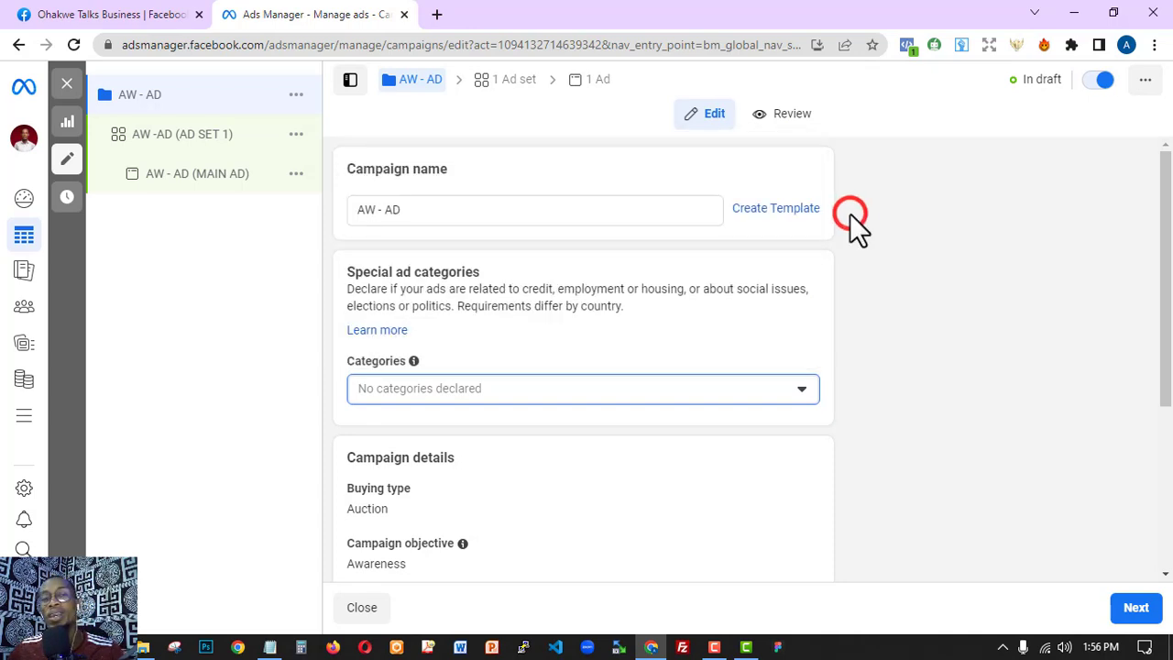
scroll(505, 307, "down", 2)
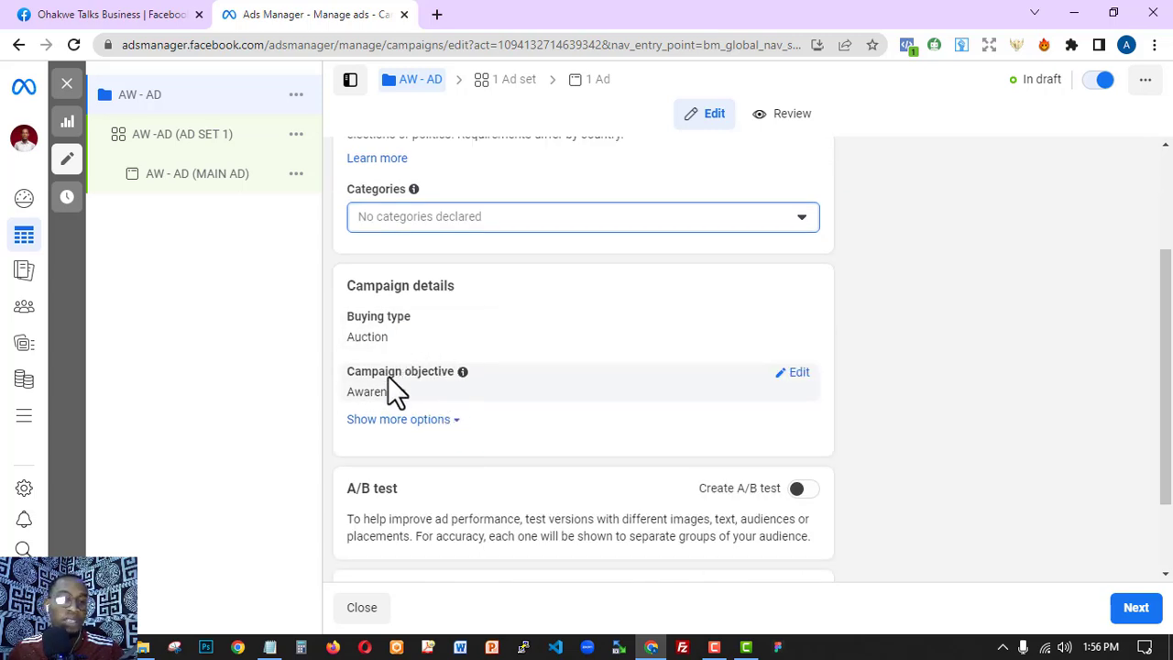
scroll(449, 419, "down", 1)
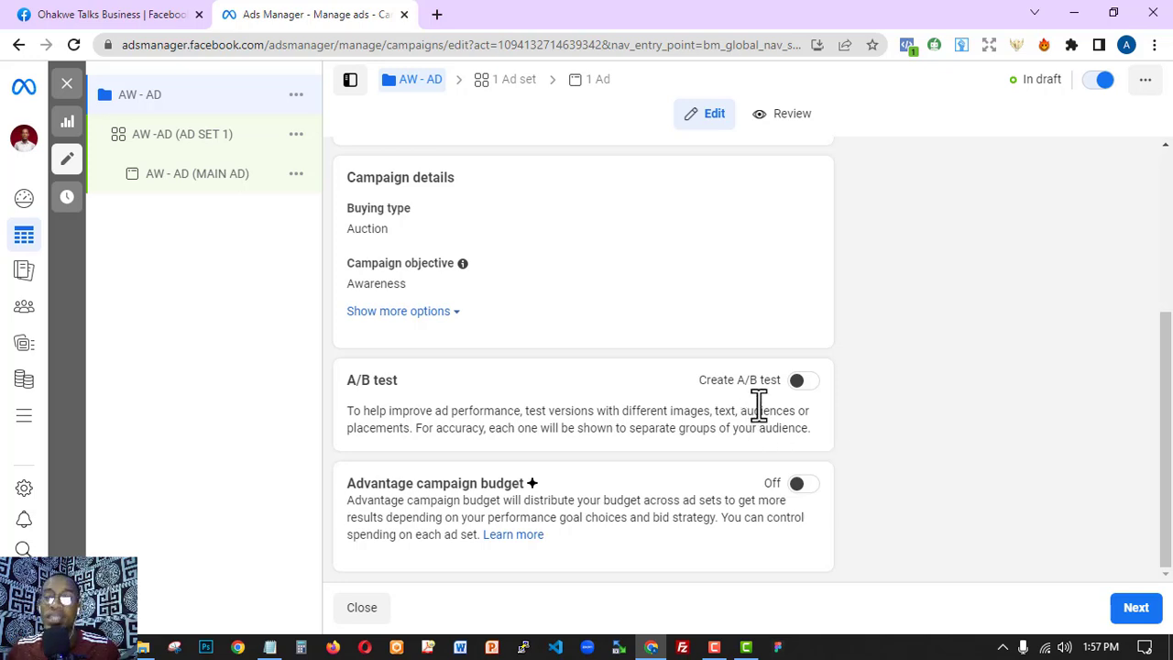
Switch on the campaign's A/B test to read its setup note, and switch it off again.
left_click(792, 381)
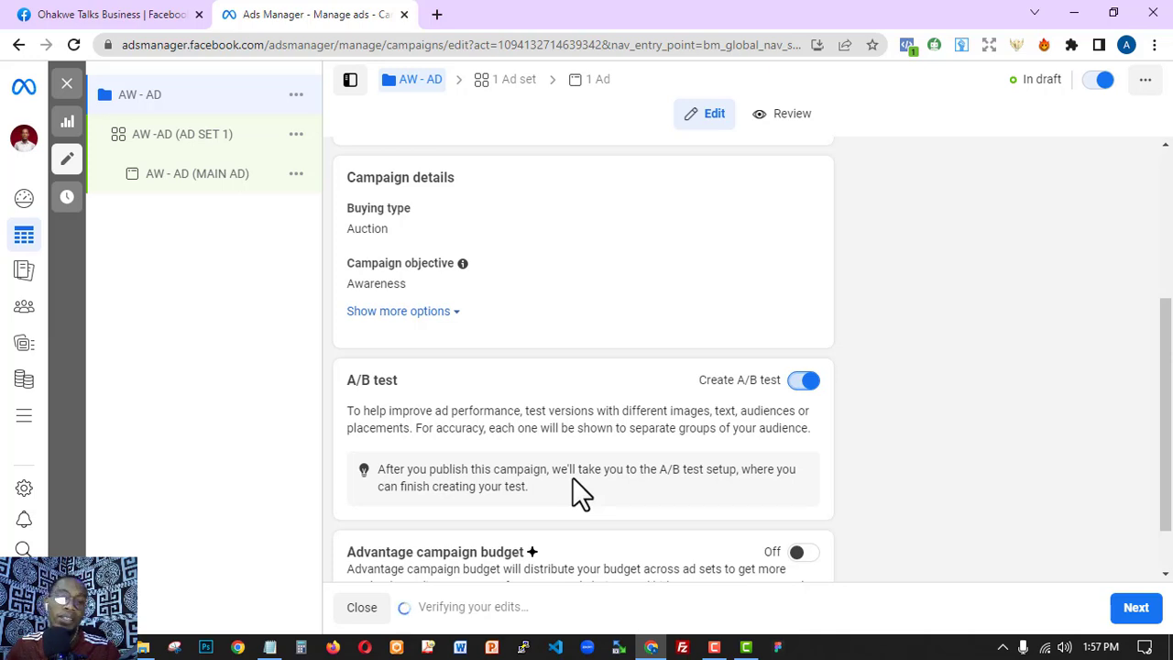
scroll(733, 550, "down", 1)
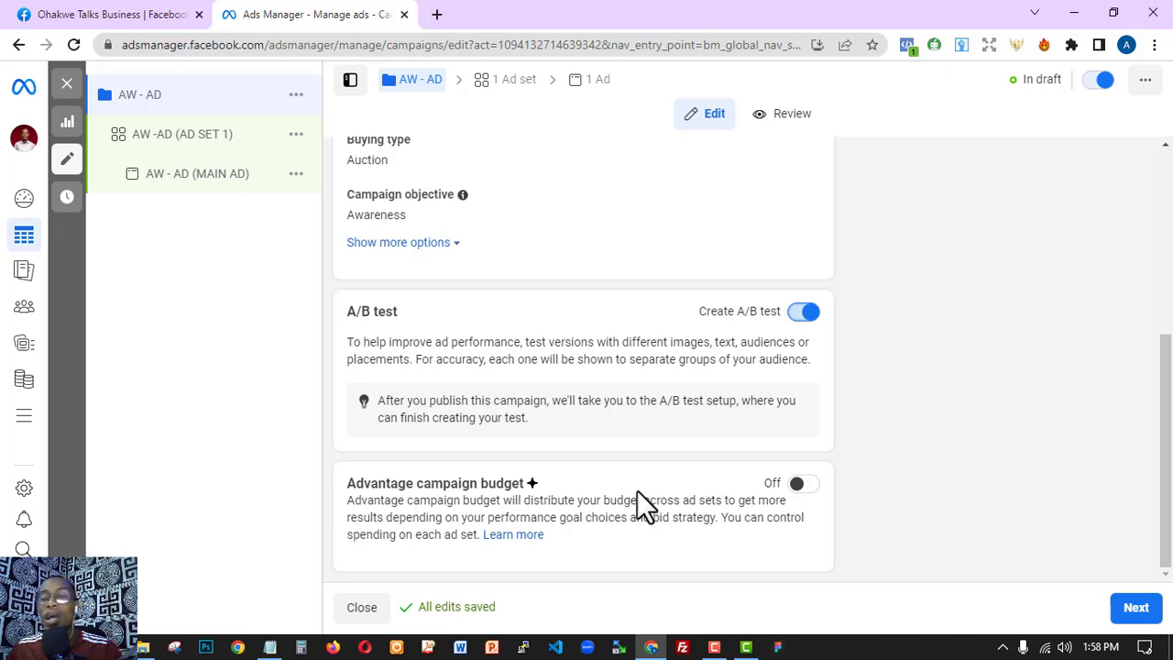
left_click(805, 313)
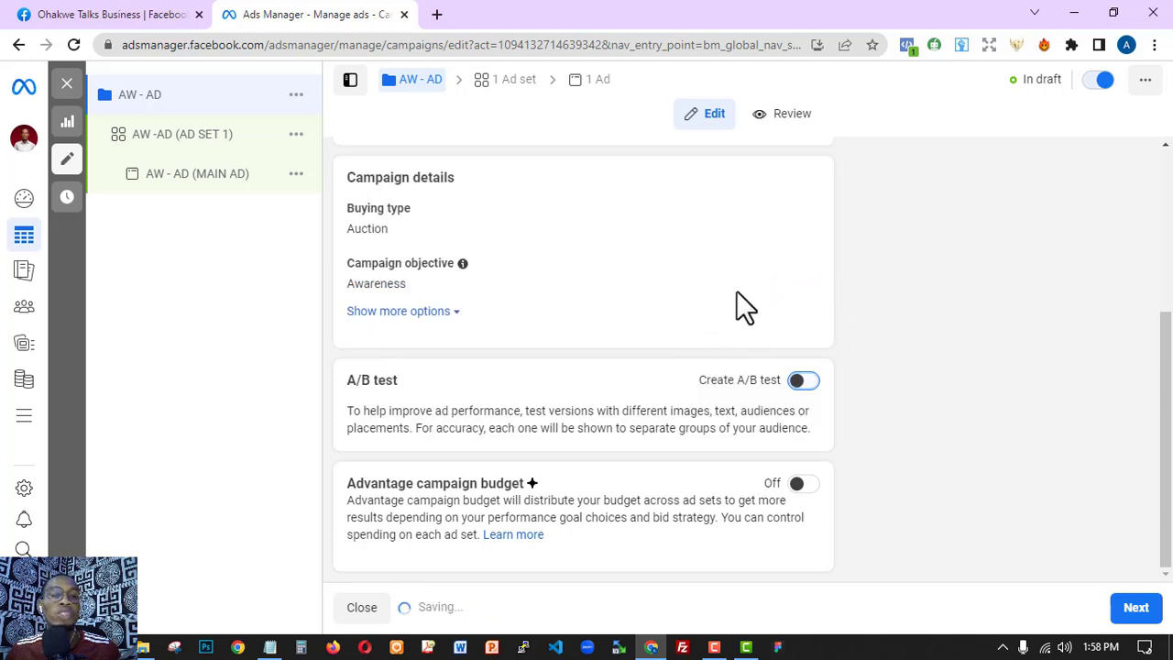
Recheck the campaign-level settings and proceed to the ad set settings.
scroll(860, 294, "up", 1)
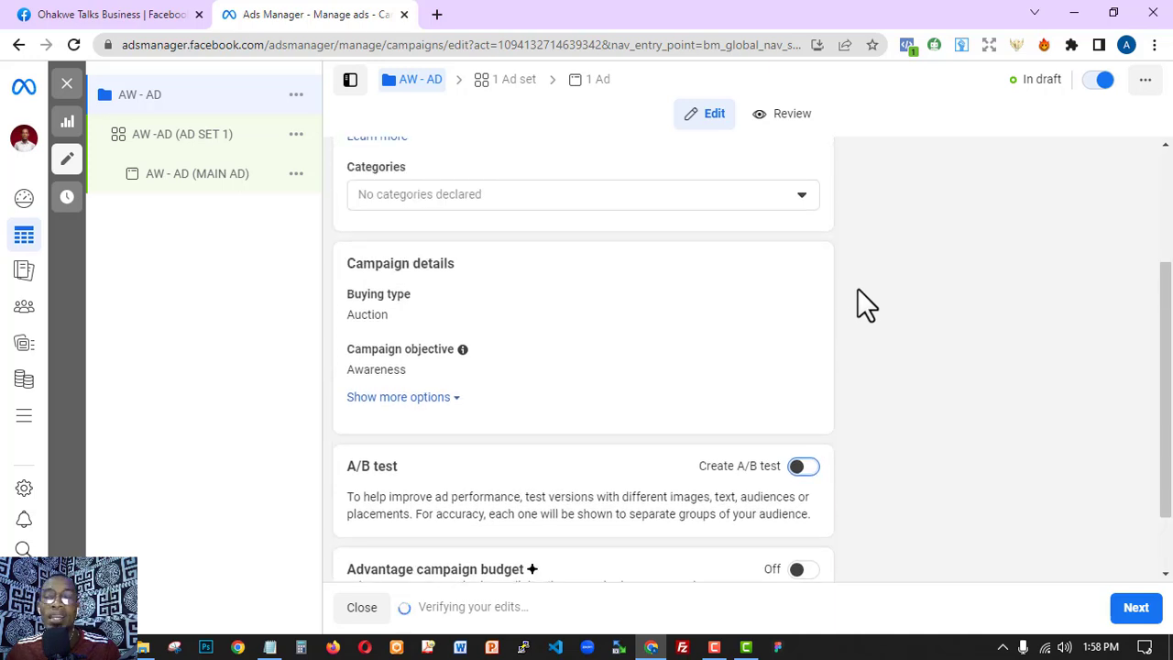
scroll(849, 279, "up", 1)
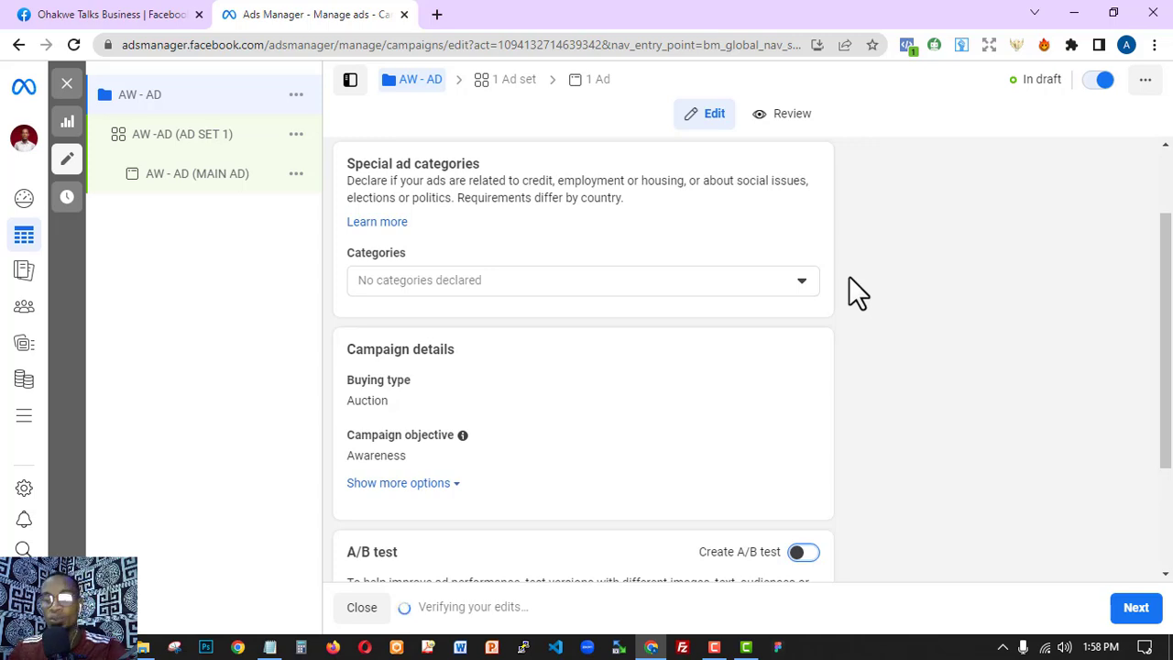
scroll(850, 275, "down", 2)
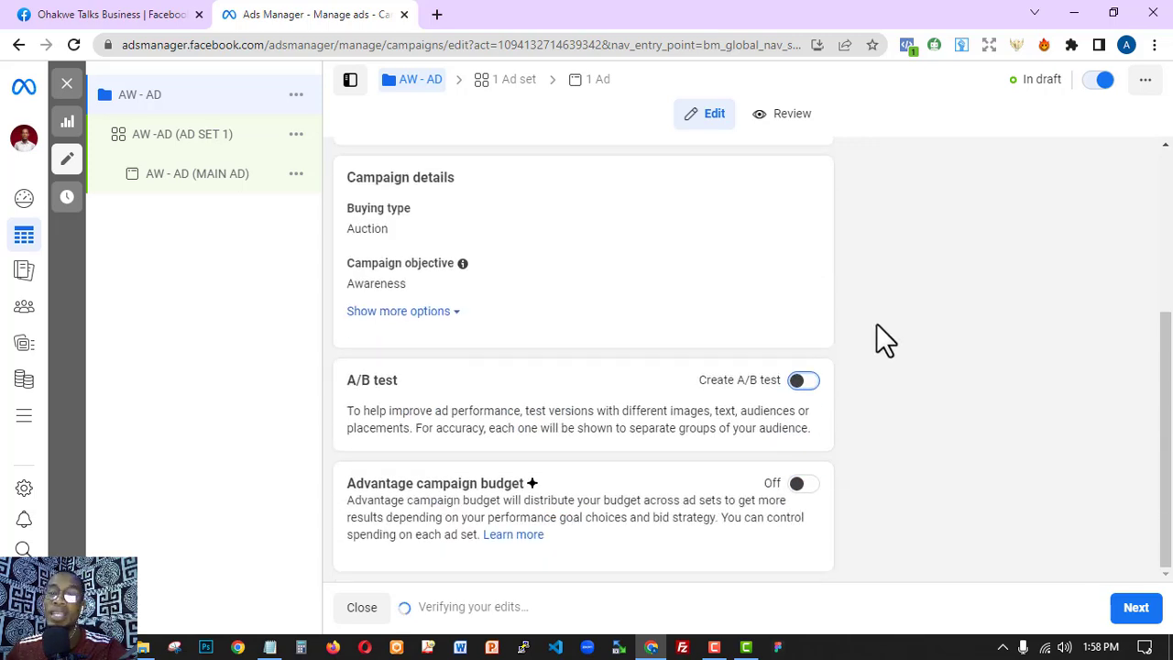
left_click(1134, 609)
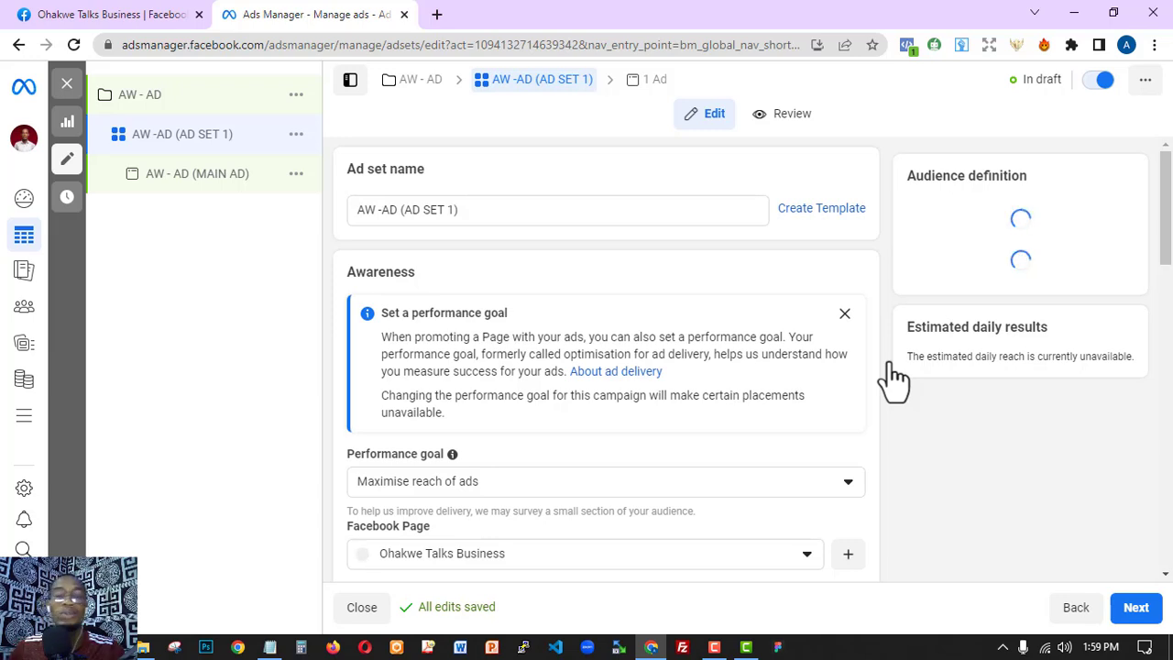
Look over the ad set's Awareness section and dismiss the notice about setting a performance goal.
scroll(890, 273, "down", 1)
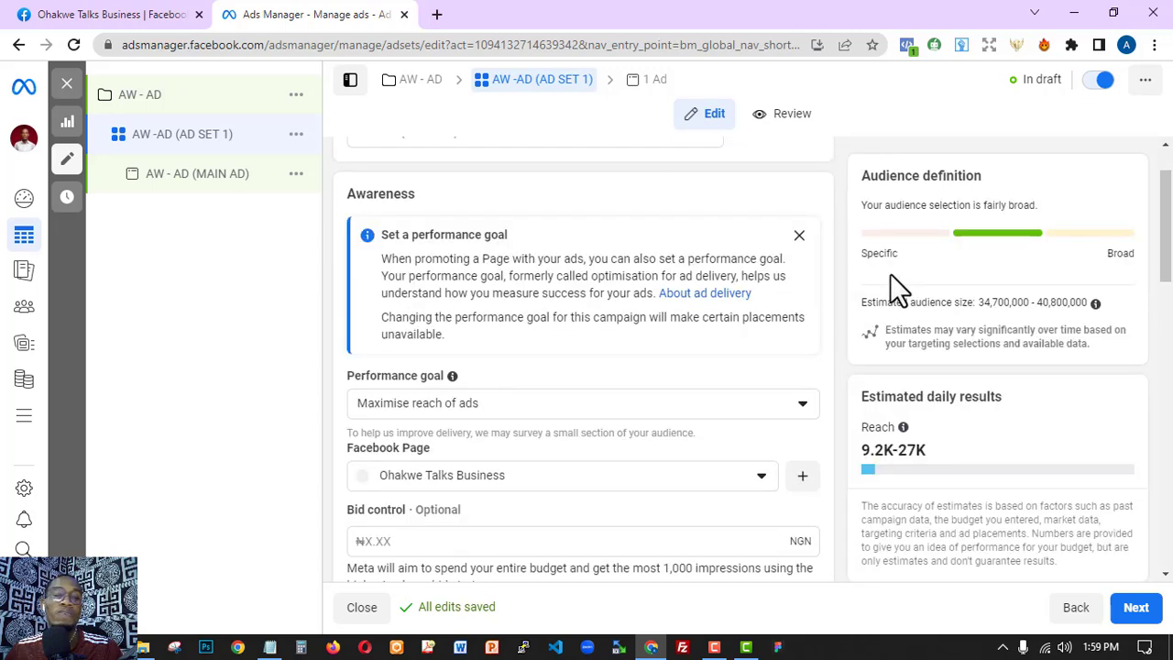
scroll(890, 273, "down", 2)
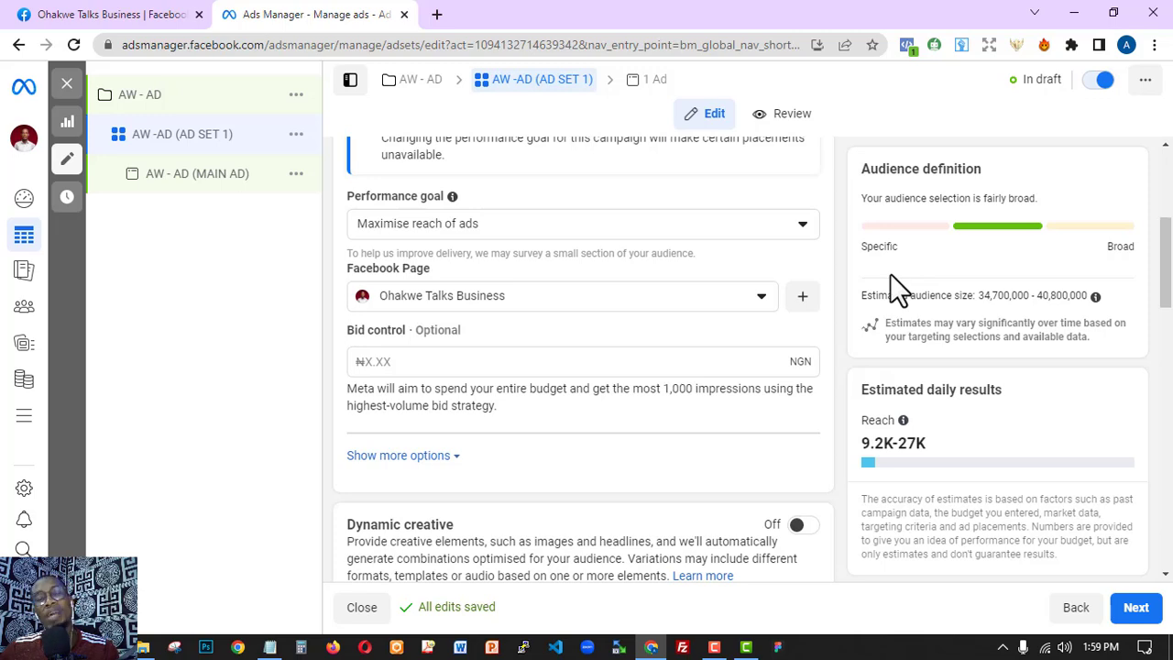
scroll(829, 220, "up", 2)
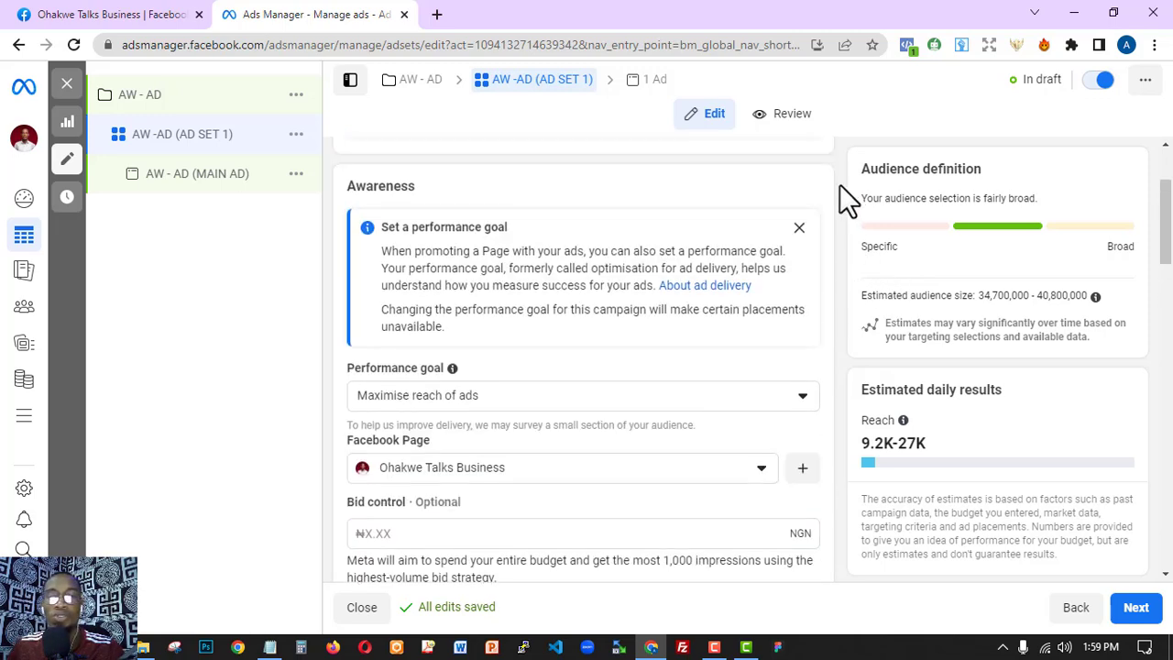
left_click(800, 229)
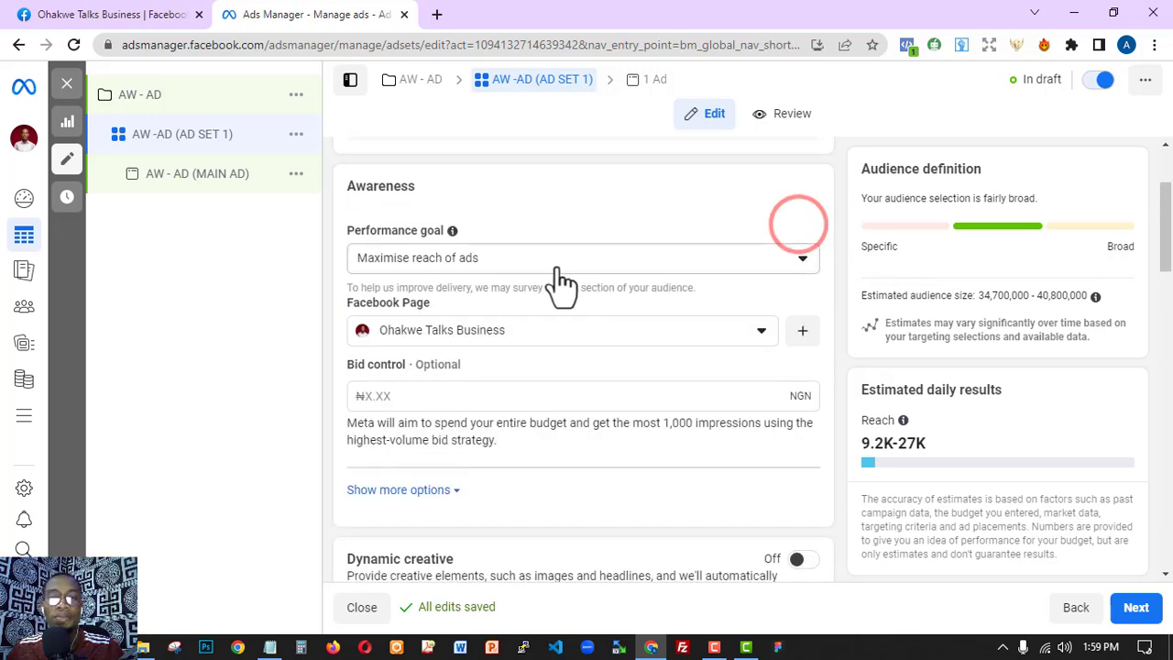
Examine the awareness goals and video view goals offered as the ad set's performance goal.
left_click(453, 230)
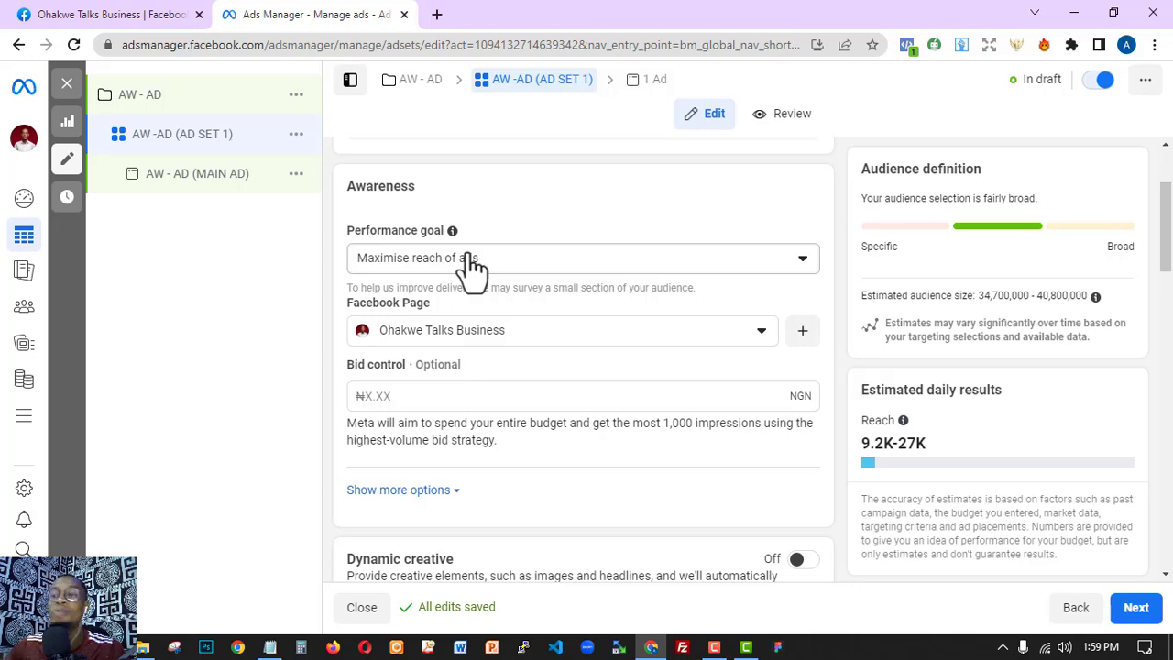
left_click(471, 262)
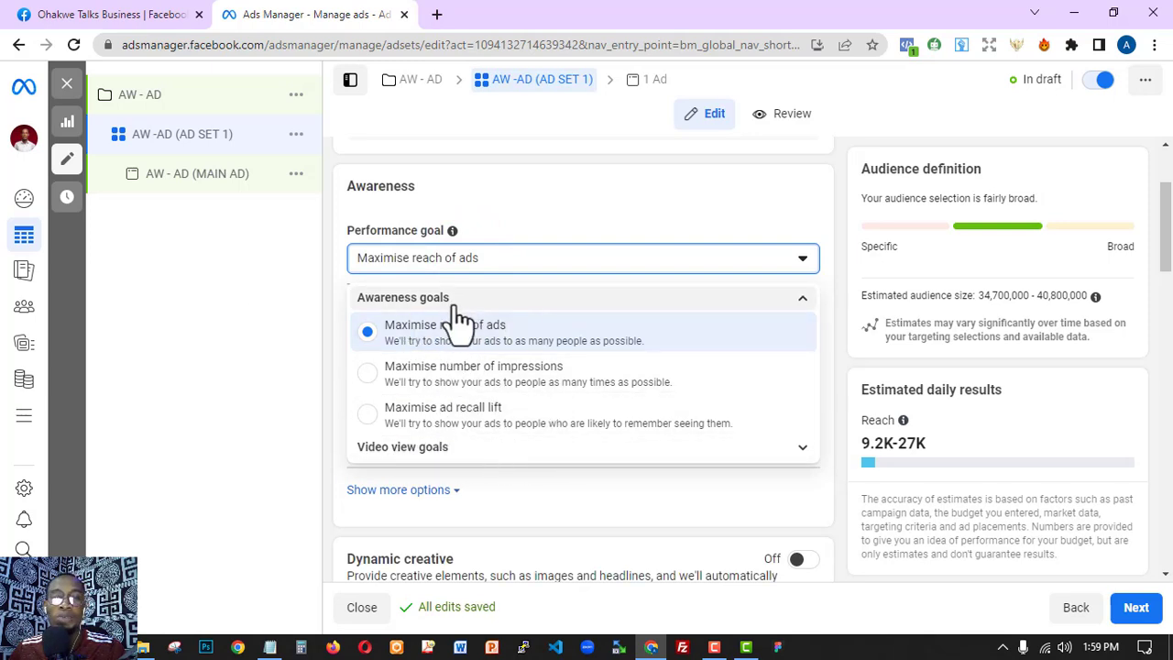
left_click(438, 448)
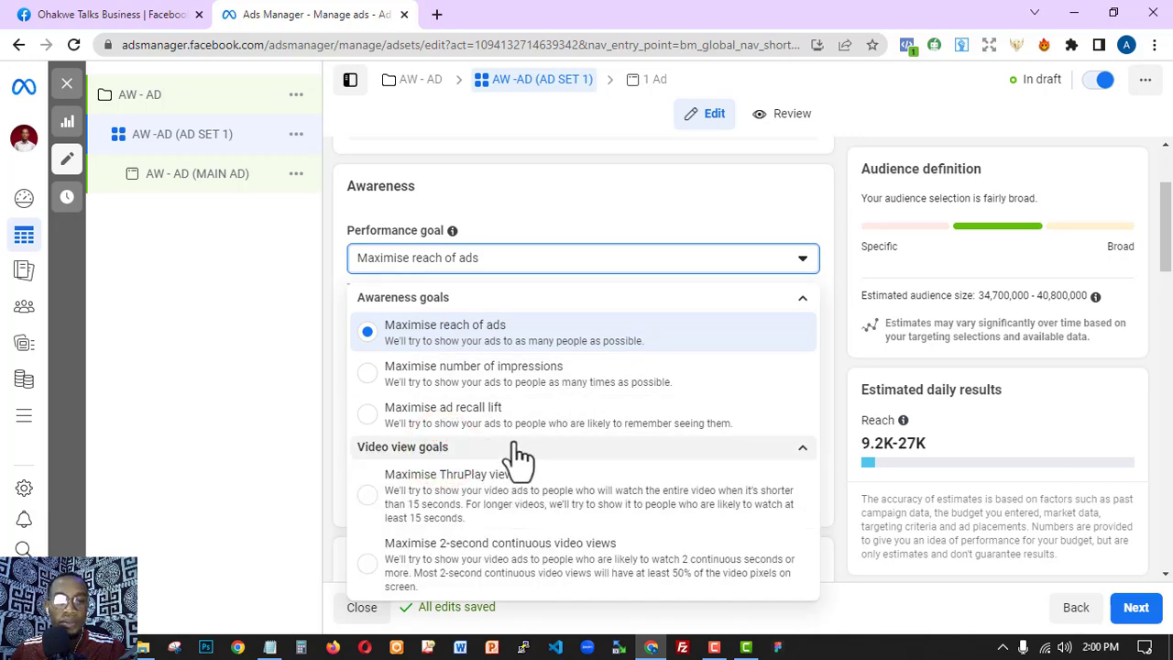
scroll(697, 478, "up", 1)
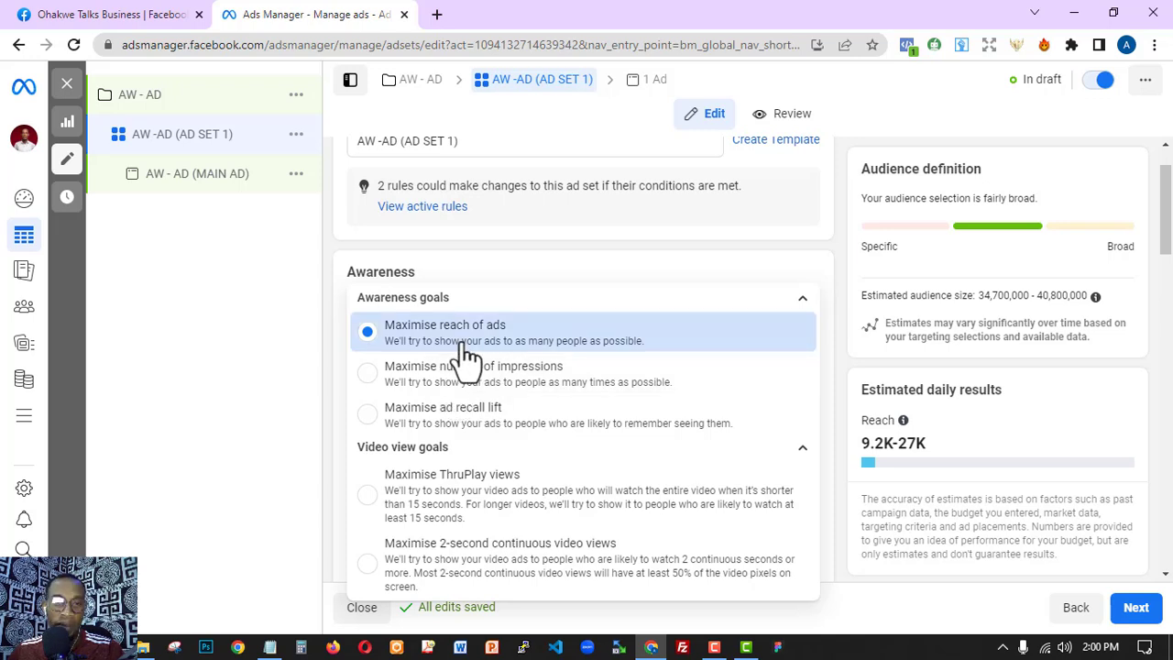
left_click(836, 230)
Browse the available Facebook Pages and select Ohakwe Talks Business for the ad set.
scroll(602, 366, "down", 2)
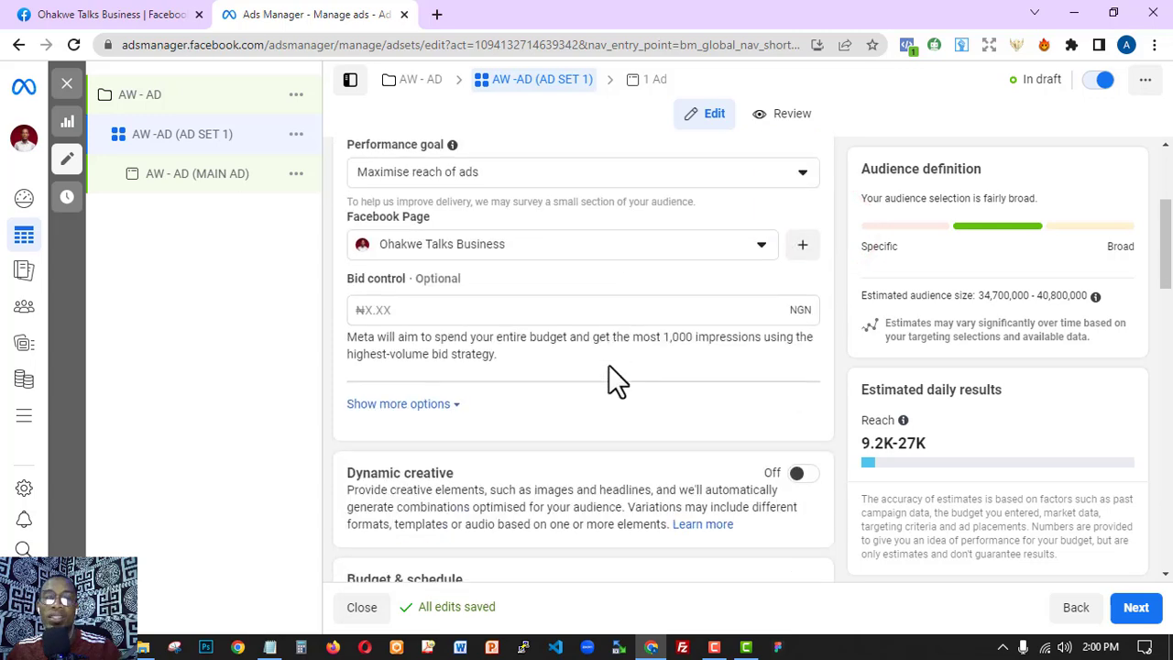
left_click(705, 249)
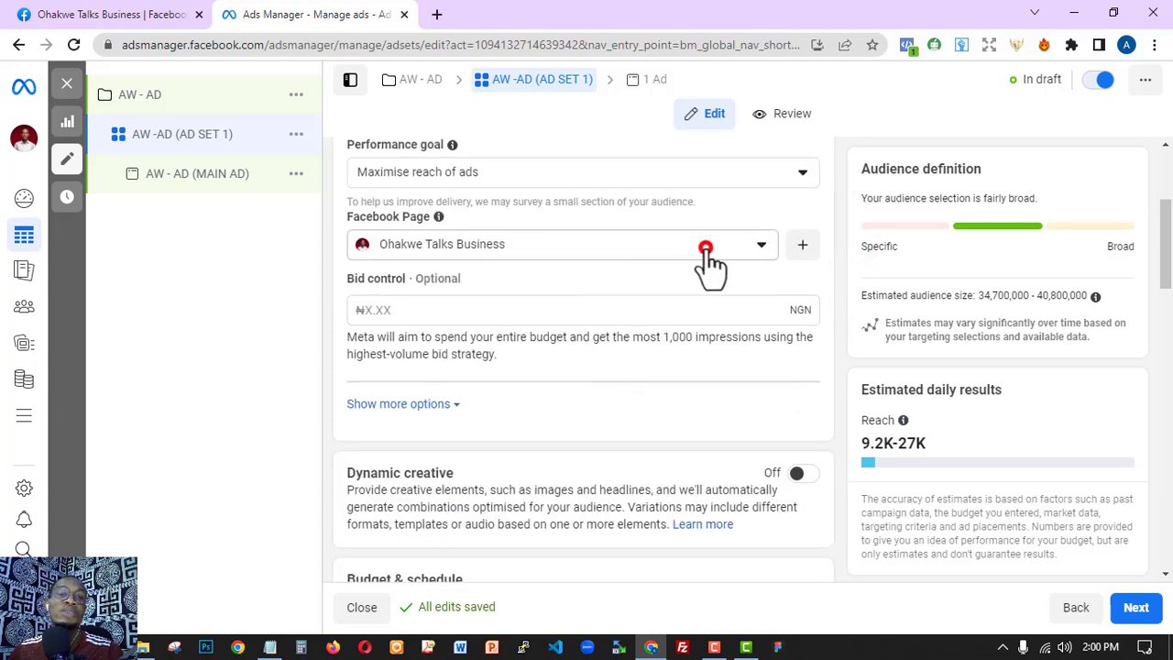
left_click(453, 322)
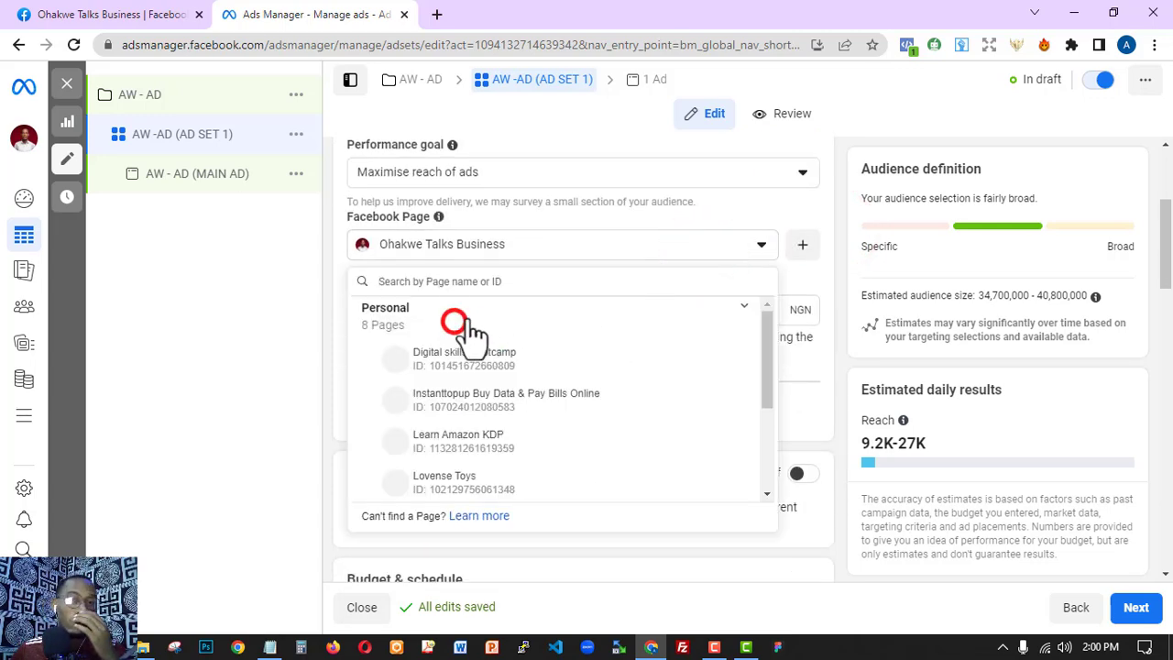
scroll(513, 412, "down", 2)
scroll(495, 435, "down", 1)
left_click(486, 396)
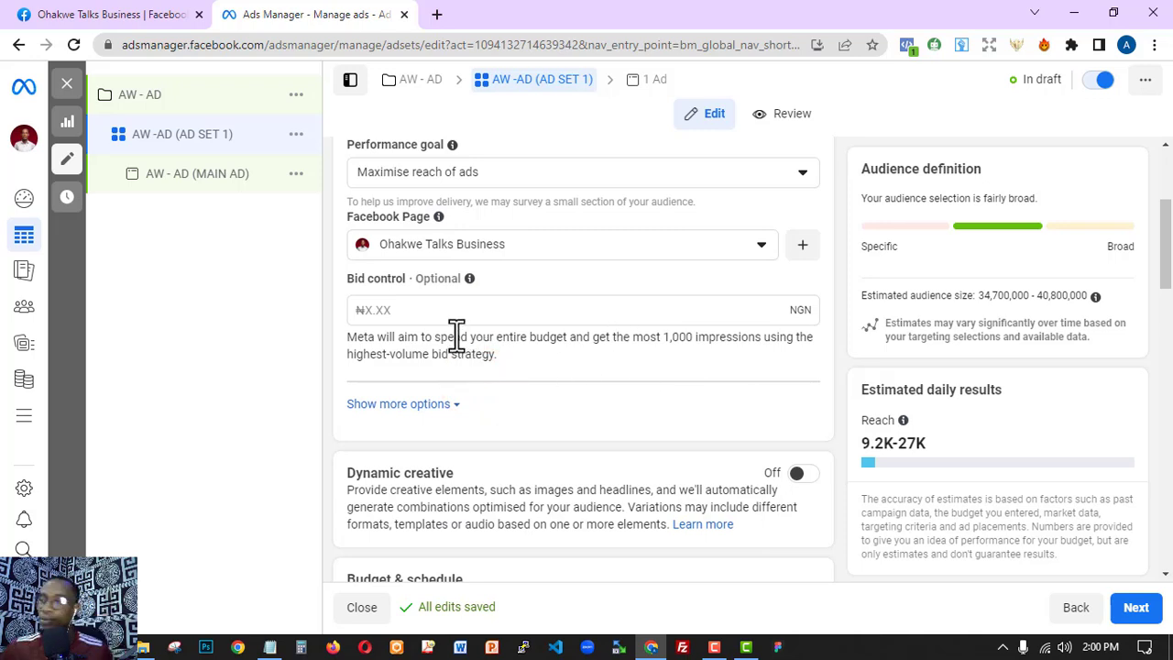
Read the bid control explanation and inspect the frequency cap among the ad set's additional options.
mouse_move(469, 280)
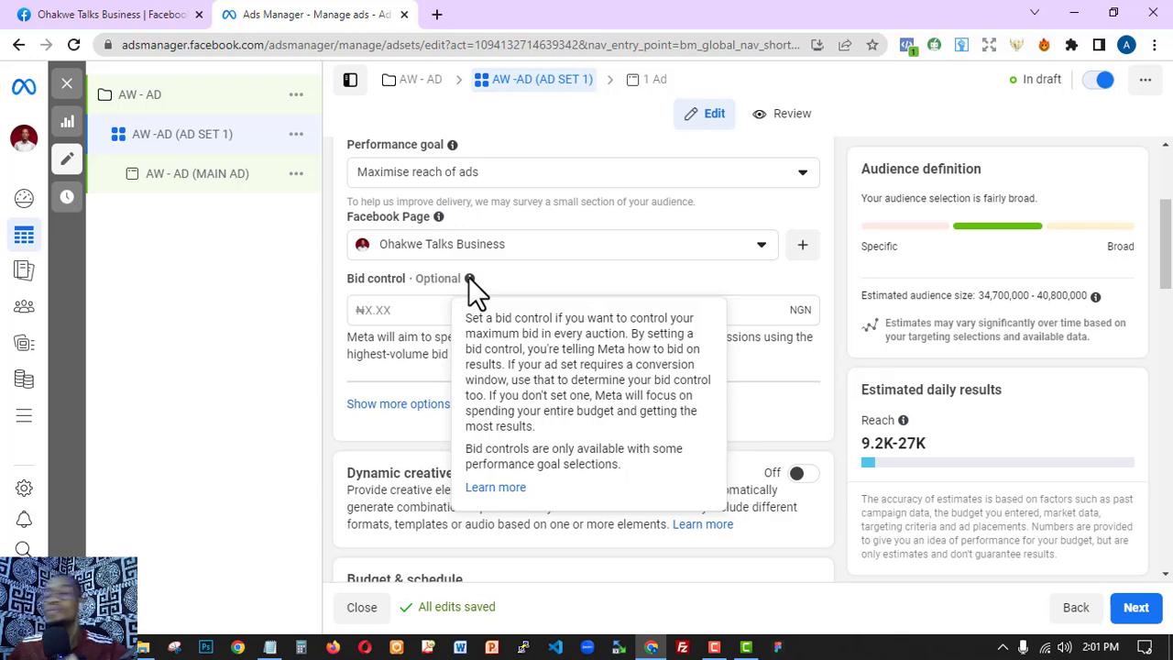
left_click(323, 260)
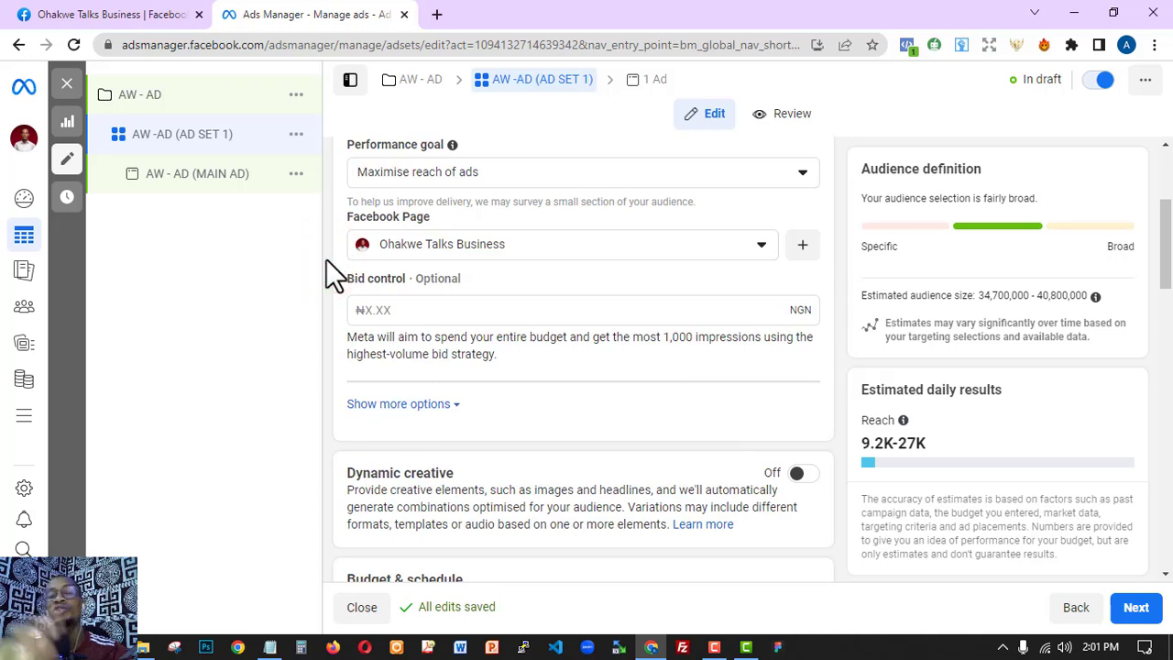
scroll(472, 385, "down", 1)
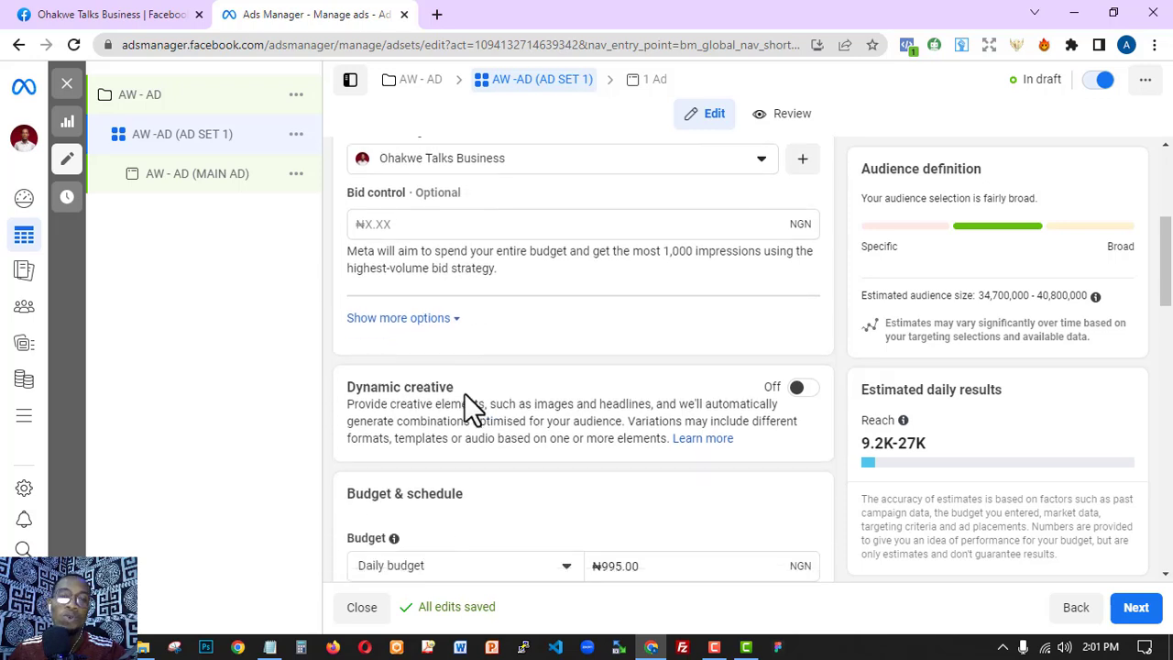
left_click(403, 323)
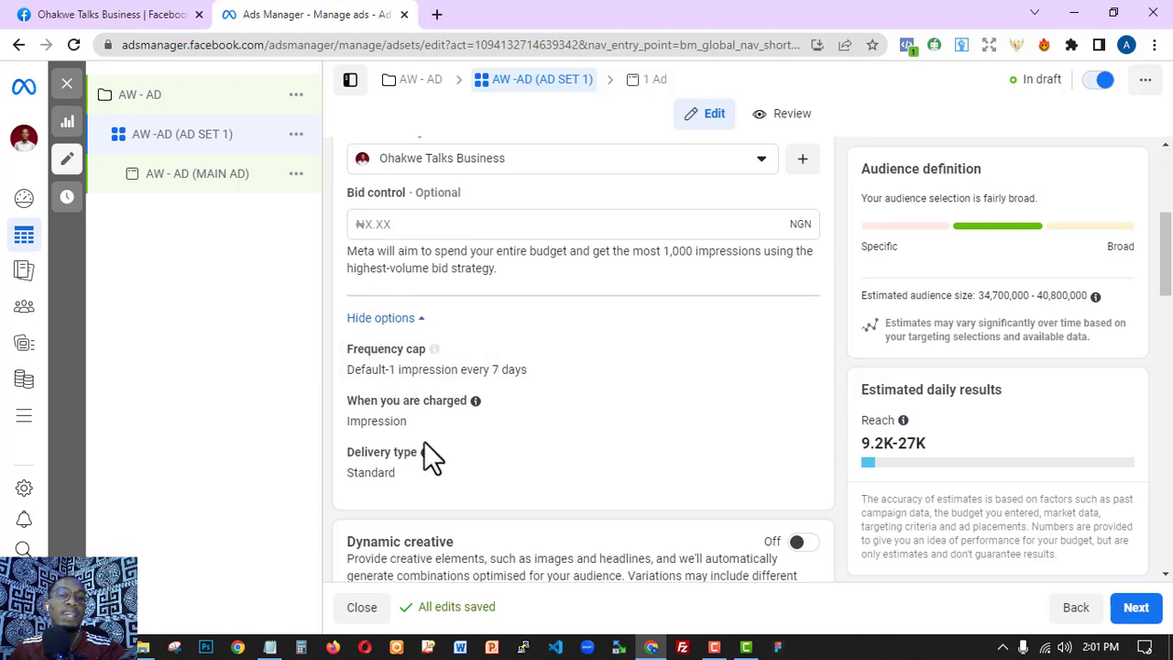
left_click(786, 351)
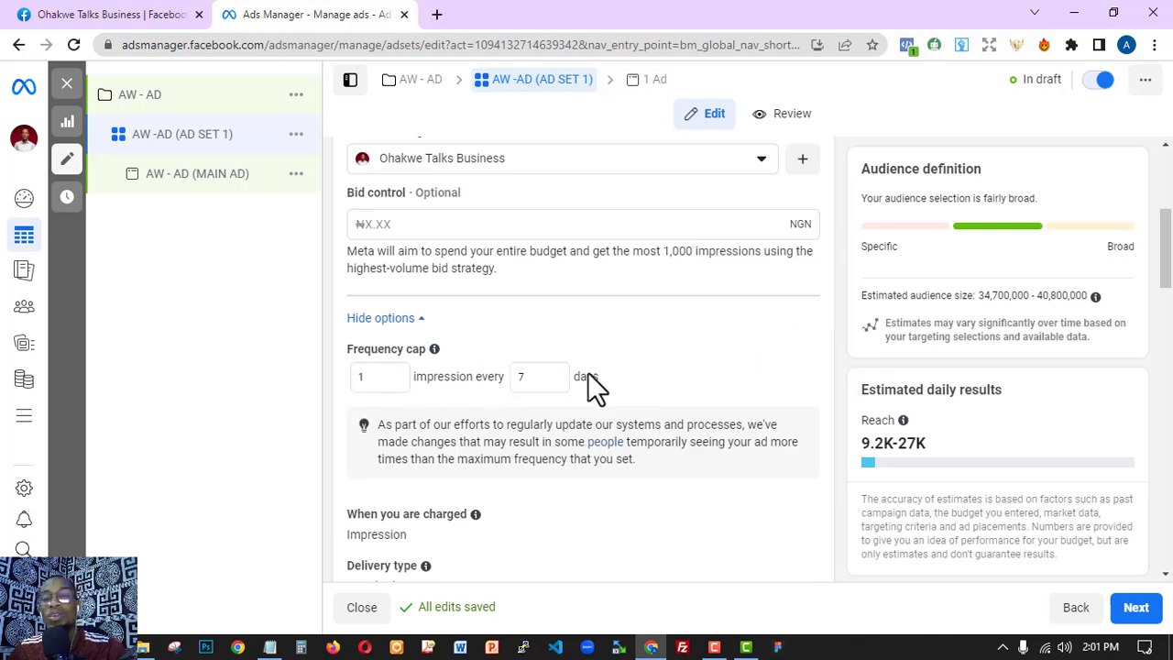
left_click(415, 322)
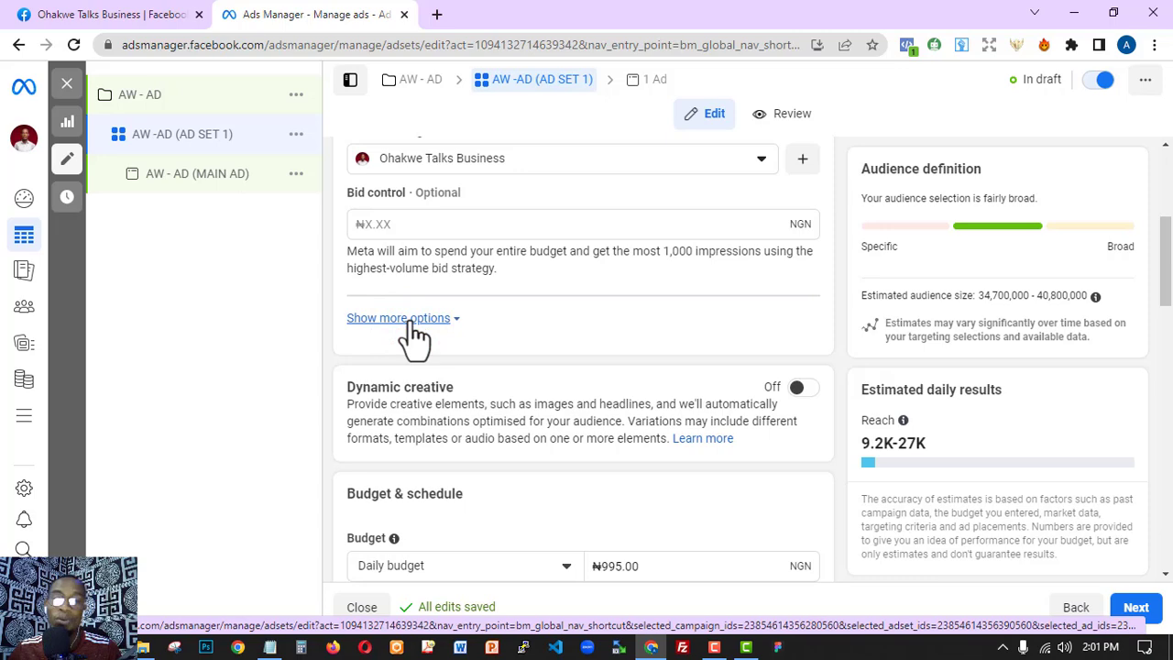
Set the ad set's daily budget to ₦2,000 in the Budget & schedule section.
left_click(323, 353)
scroll(508, 401, "down", 1)
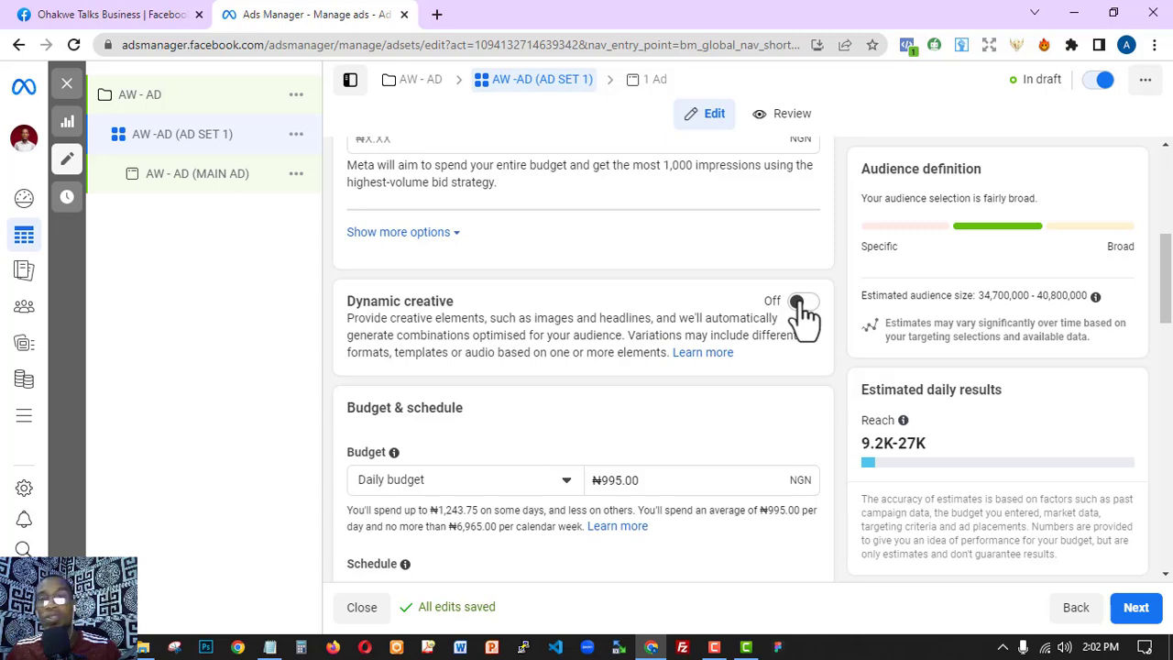
scroll(654, 406, "down", 2)
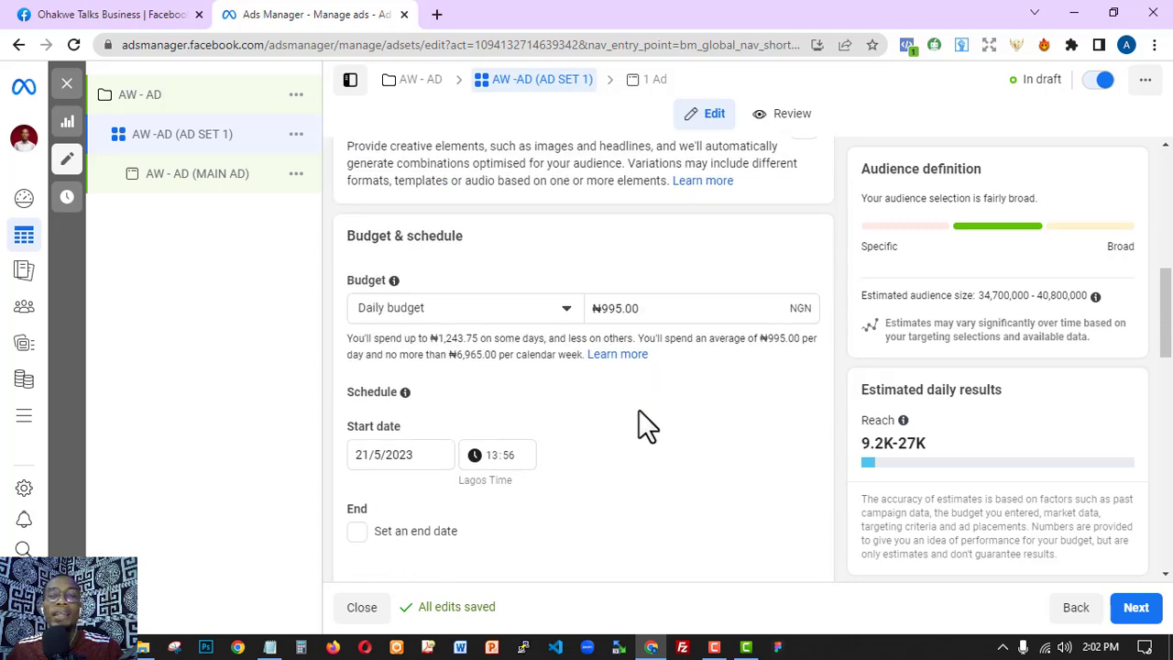
left_click(670, 308)
key("ctrl+a")
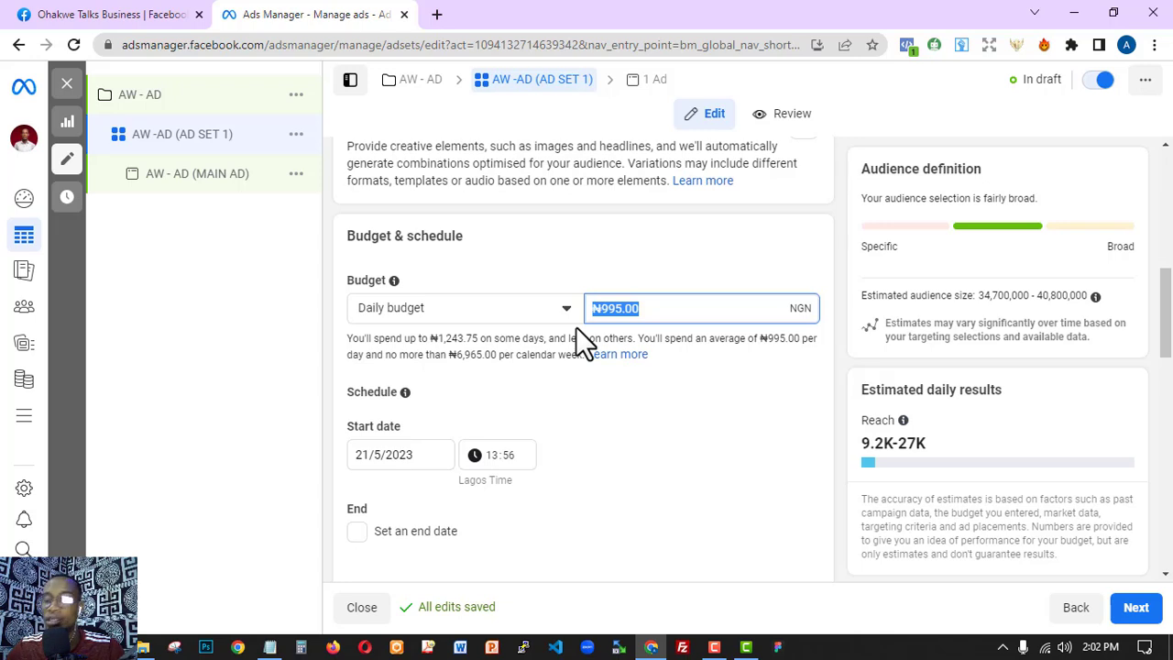
type("2000")
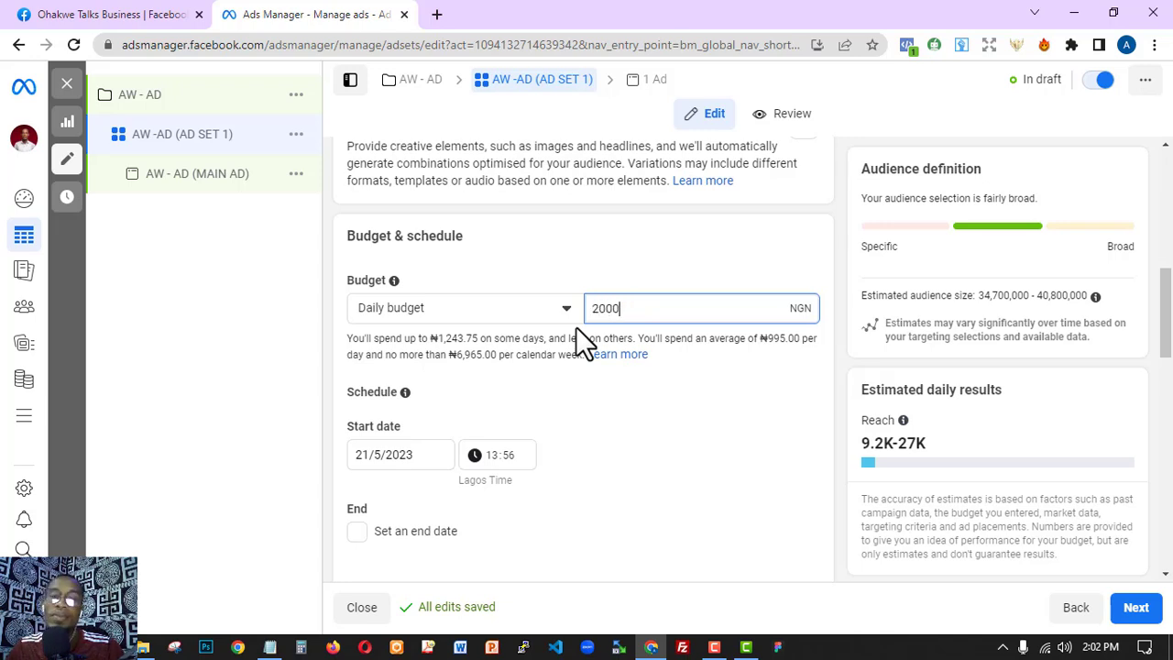
left_click(549, 337)
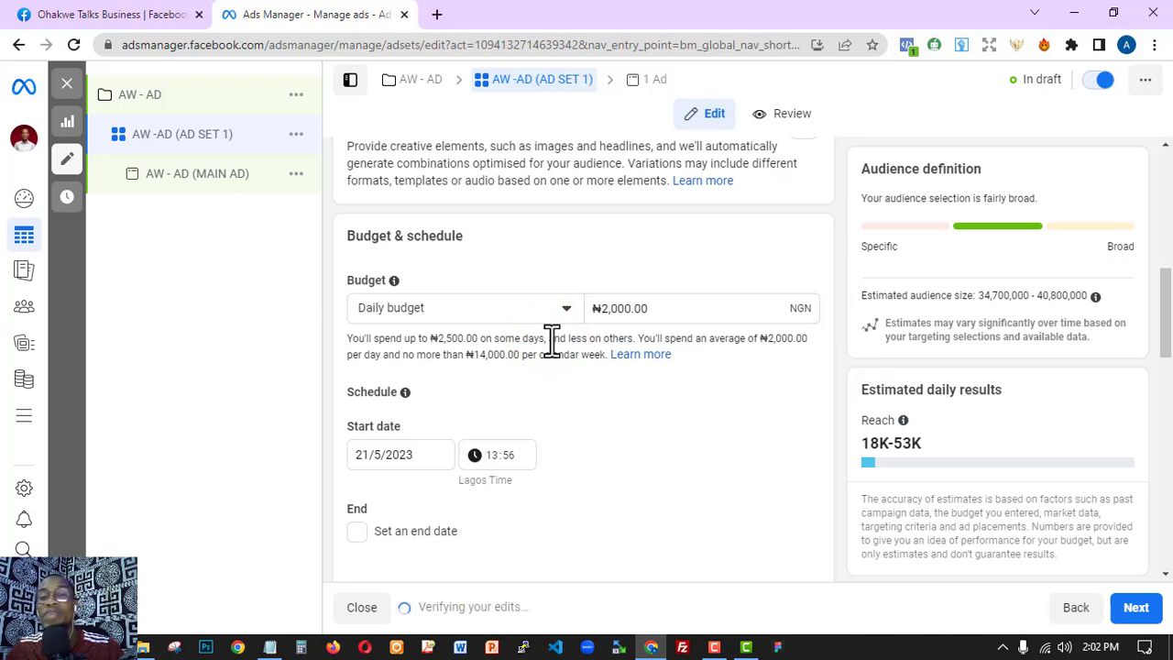
Try a daily budget of ₦1,500 for the ad set and return the amount to ₦2,000.
triple_click(670, 309)
type("1")
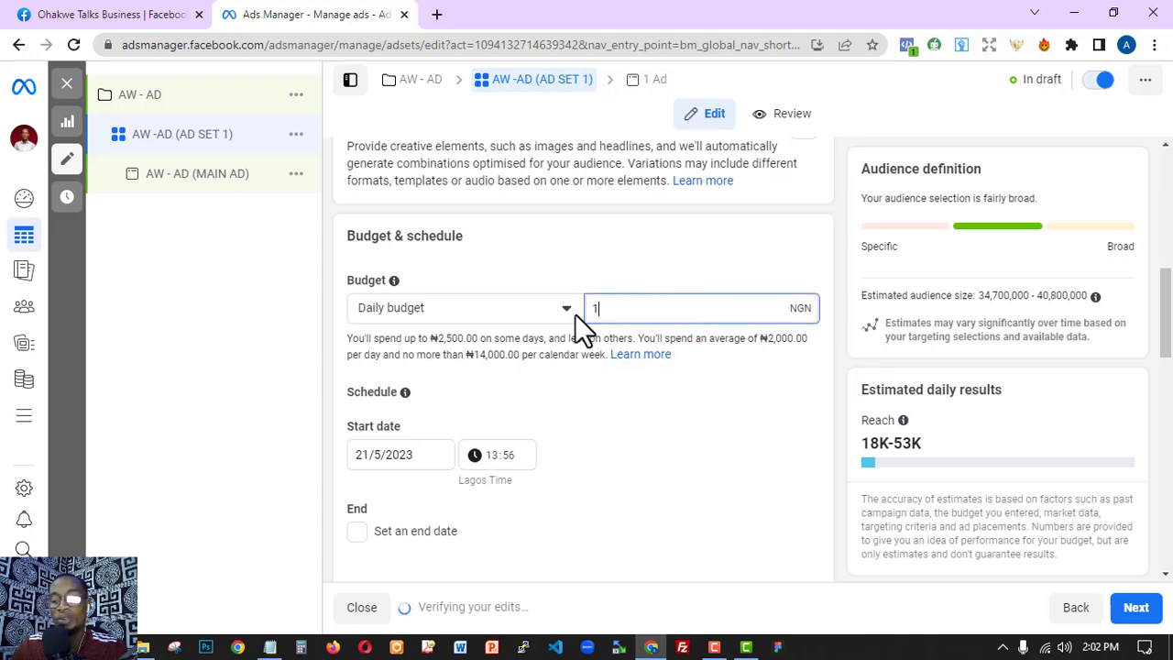
type("500")
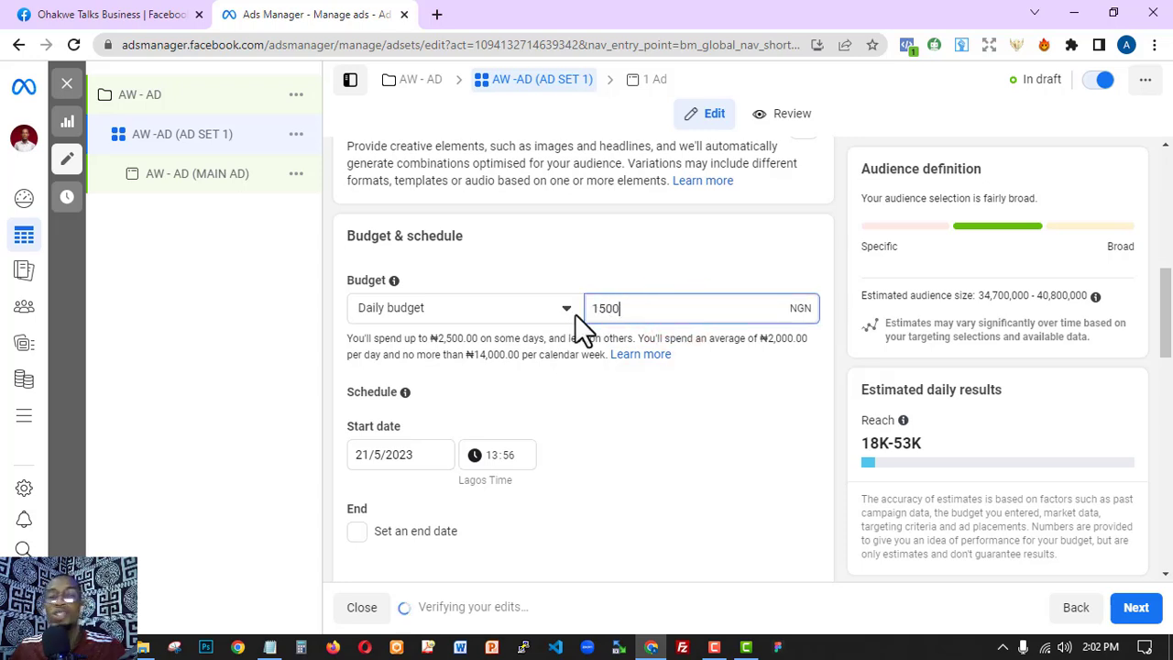
left_click(537, 349)
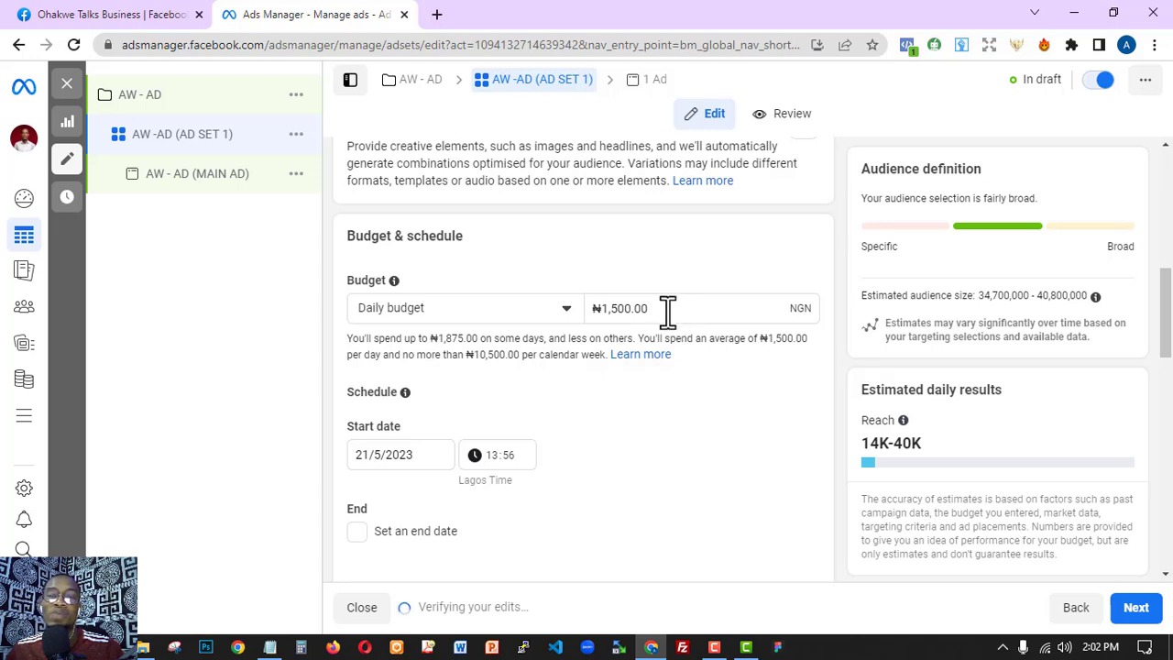
left_click(667, 309)
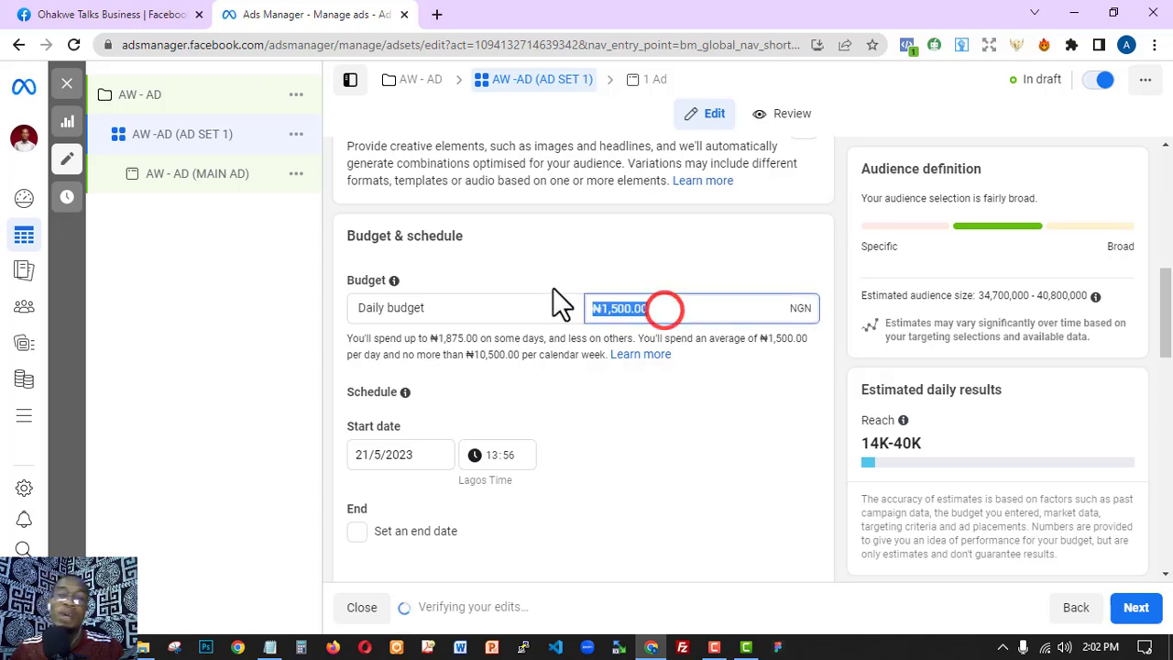
type("2000")
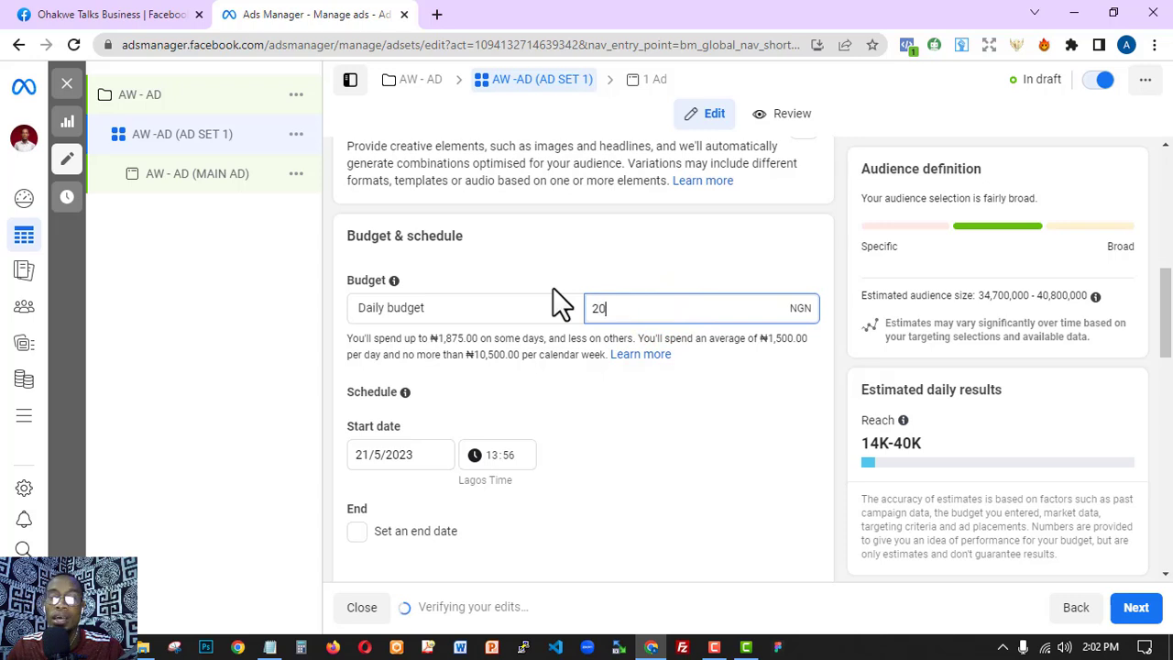
left_click(556, 358)
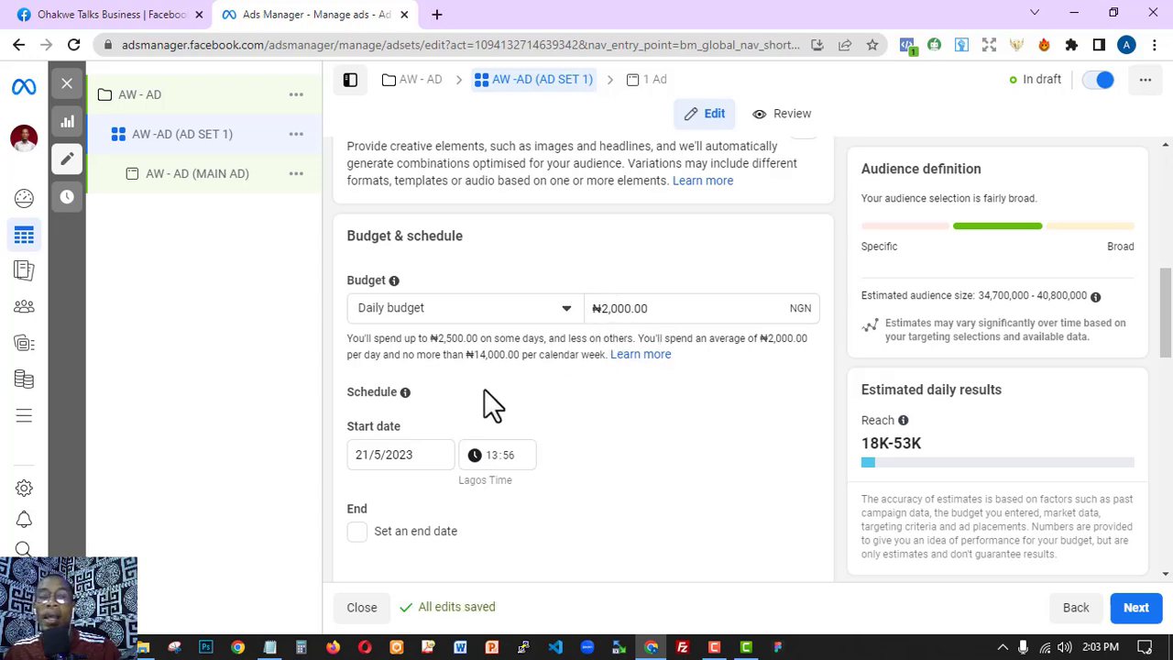
Enable an end date for the ad set's schedule and set it to 26/5/2023.
scroll(458, 458, "down", 2)
scroll(420, 388, "up", 1)
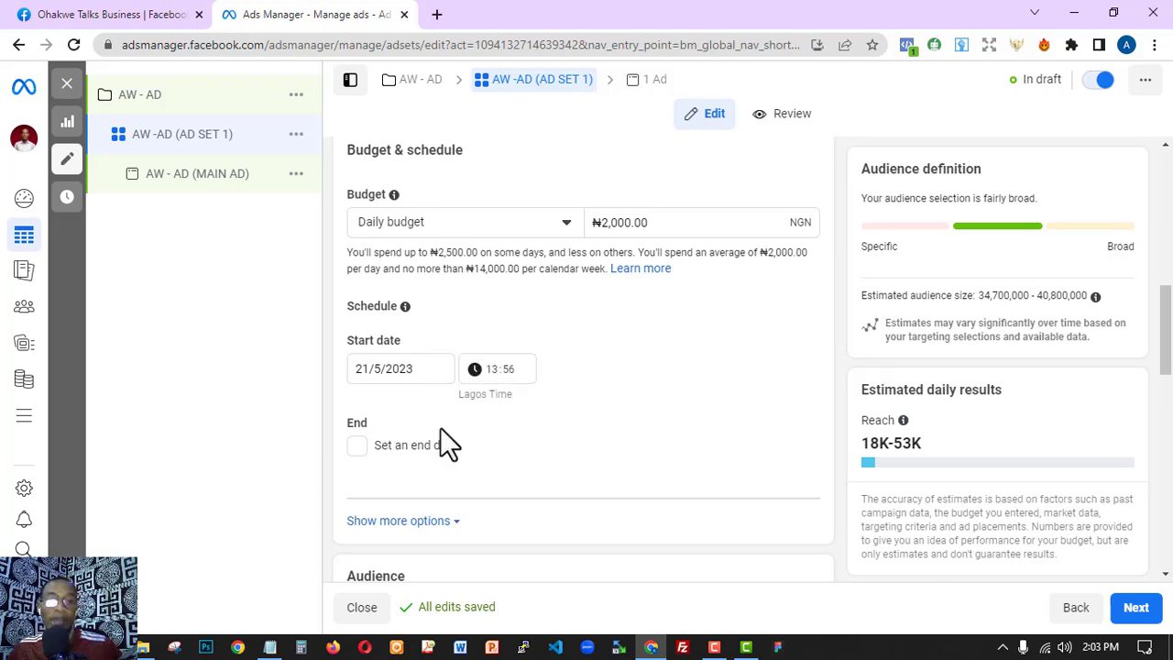
left_click(358, 449)
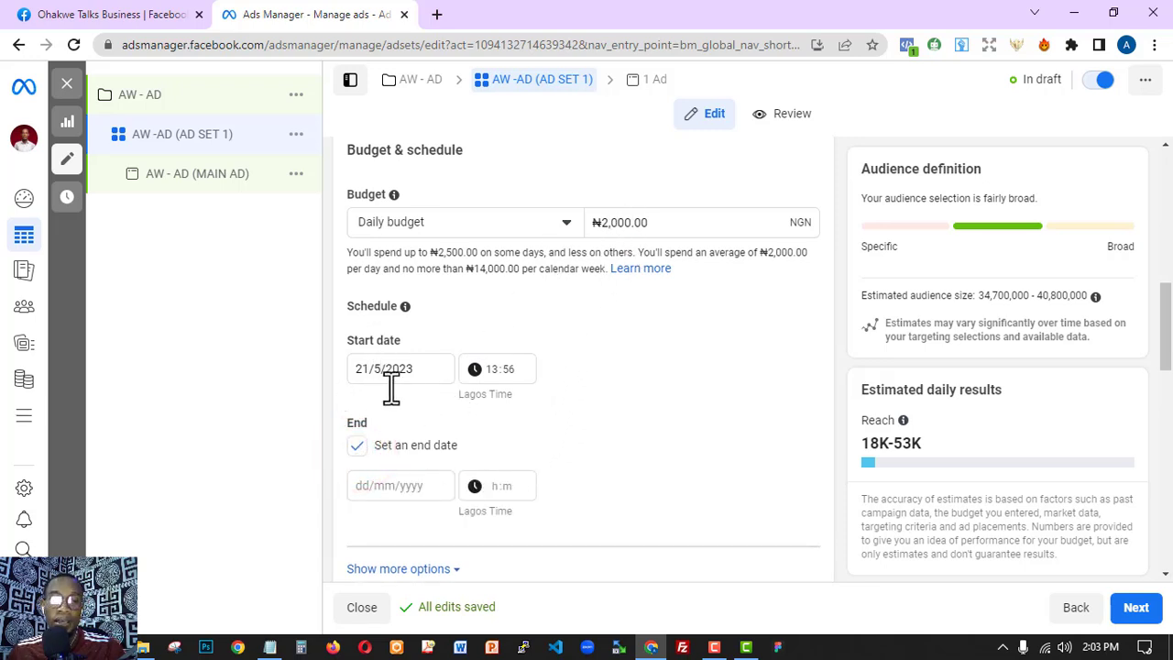
left_click(401, 485)
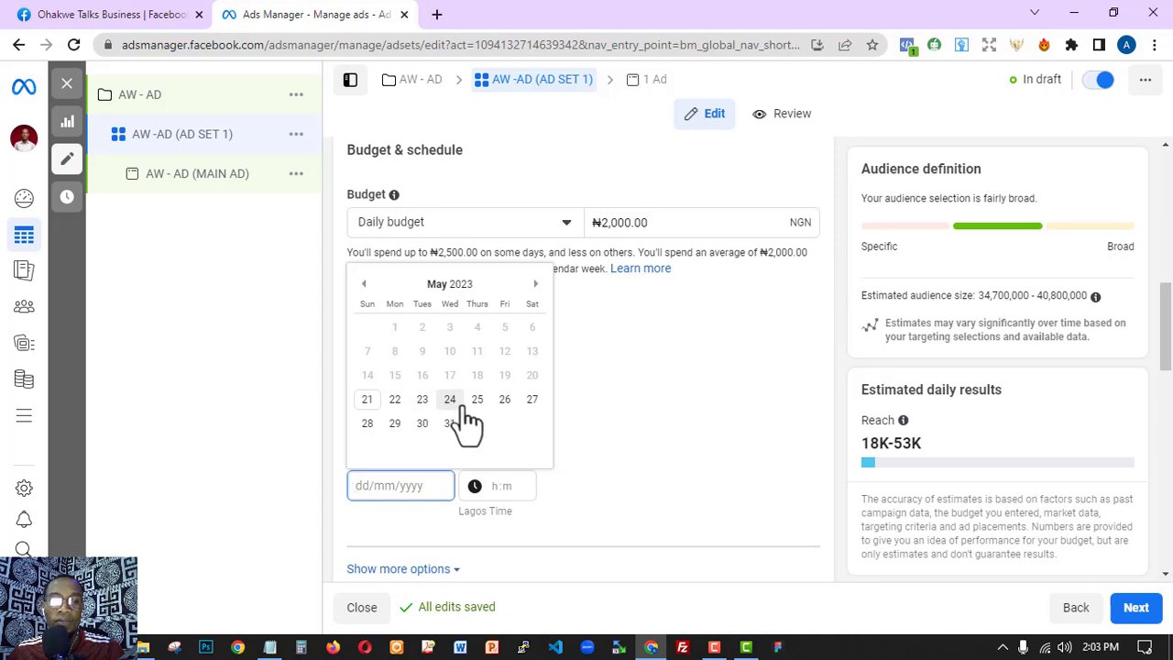
left_click(505, 399)
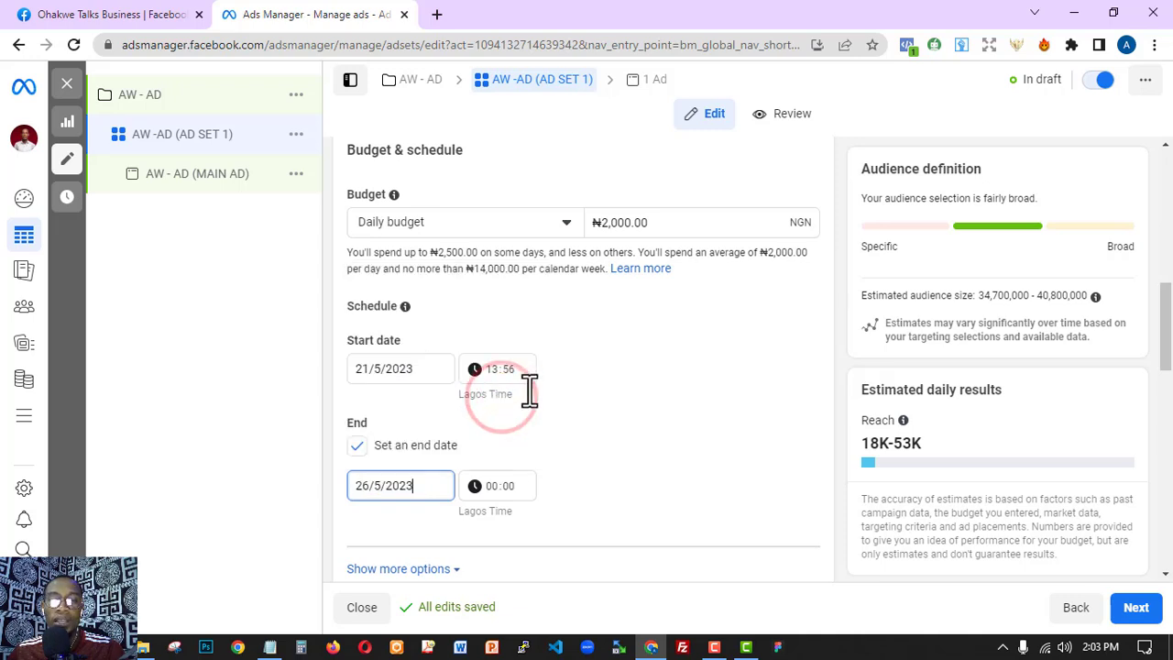
left_click(586, 347)
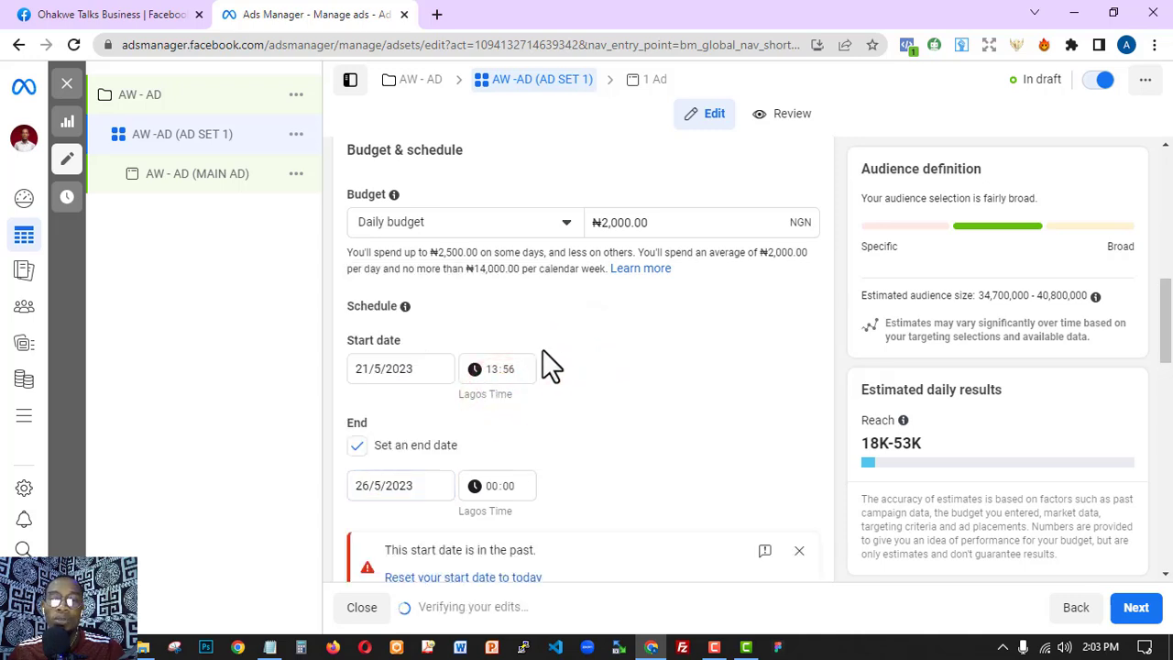
Change the start time on 21/5/2023 to 16:56 in the ad set's schedule.
scroll(550, 390, "down", 2)
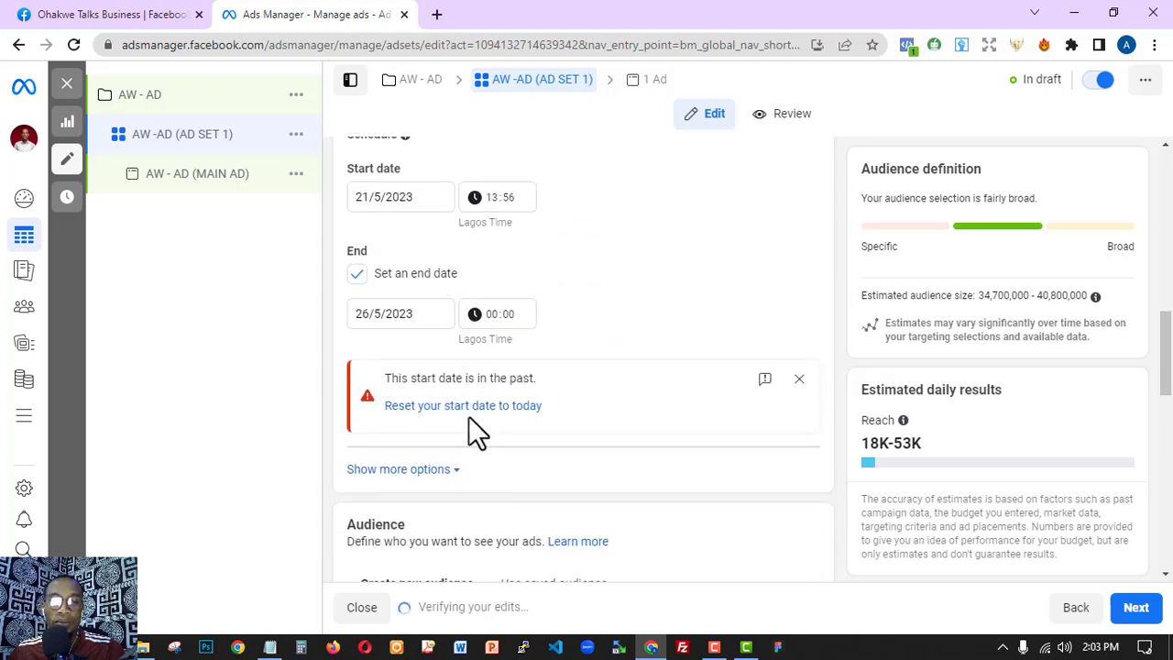
left_click(506, 199)
left_click(489, 198)
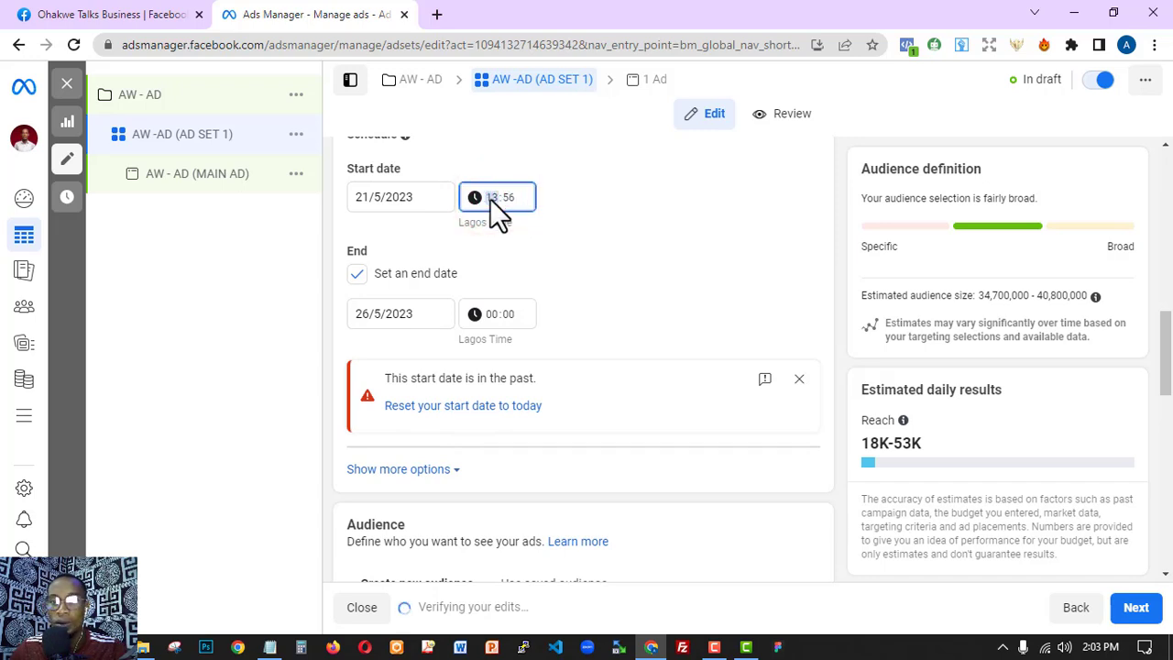
left_click(521, 245)
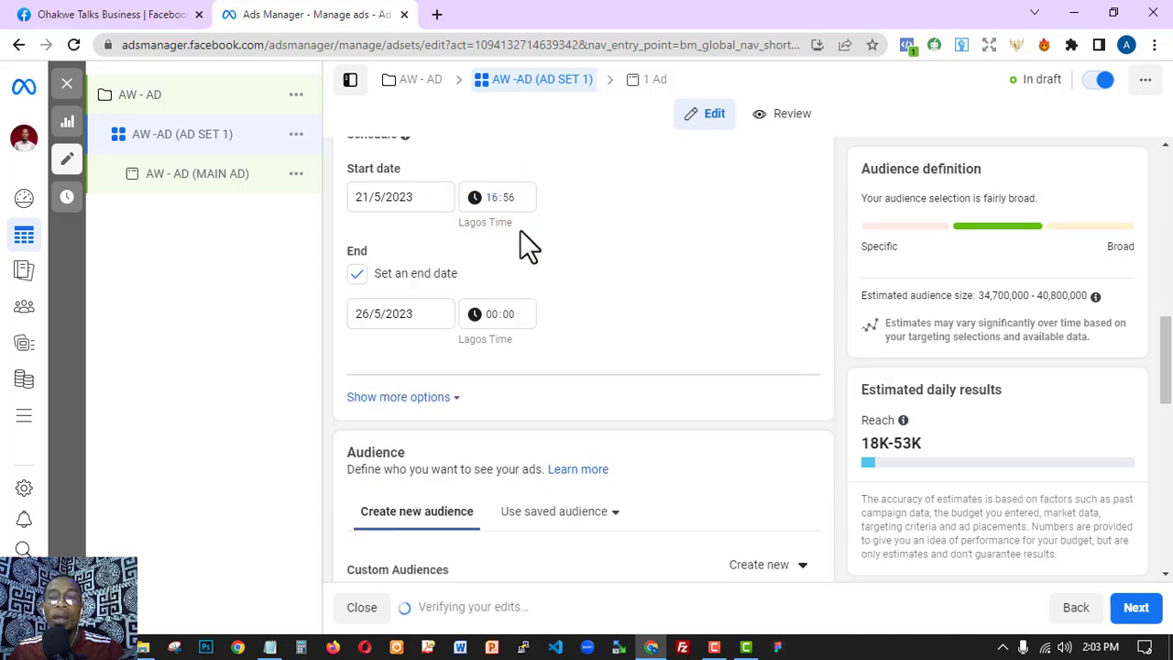
Switch the ad set's budget type to Lifetime budget and set the amount to ₦70,000.
scroll(447, 275, "up", 2)
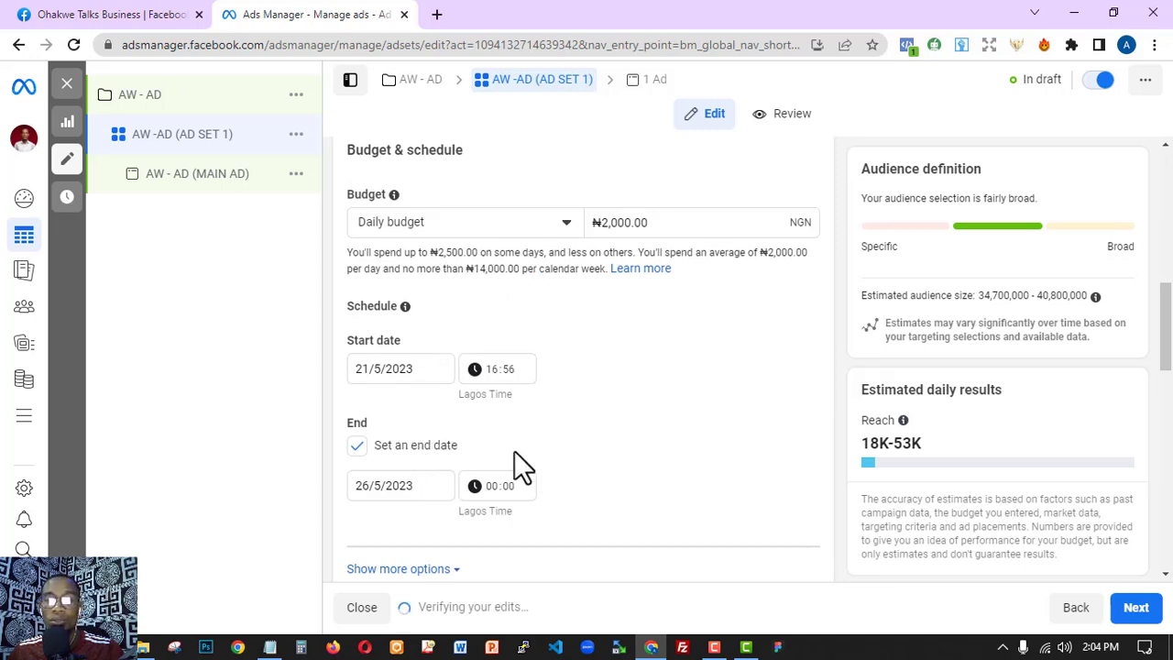
scroll(527, 440, "down", 2)
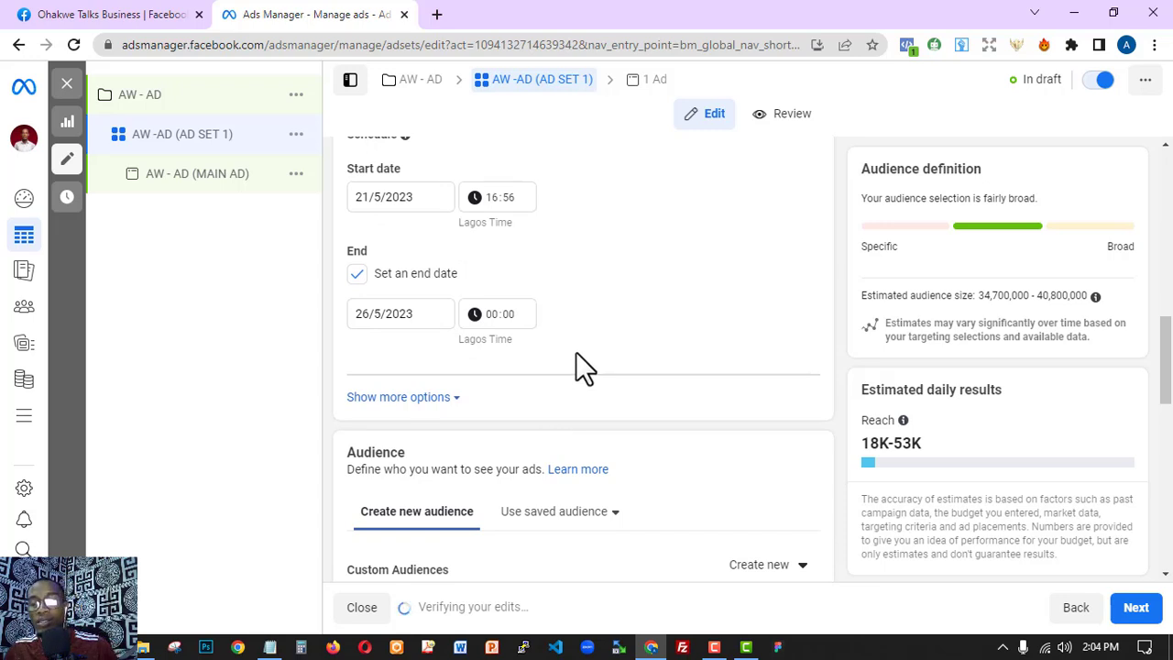
scroll(583, 341, "up", 4)
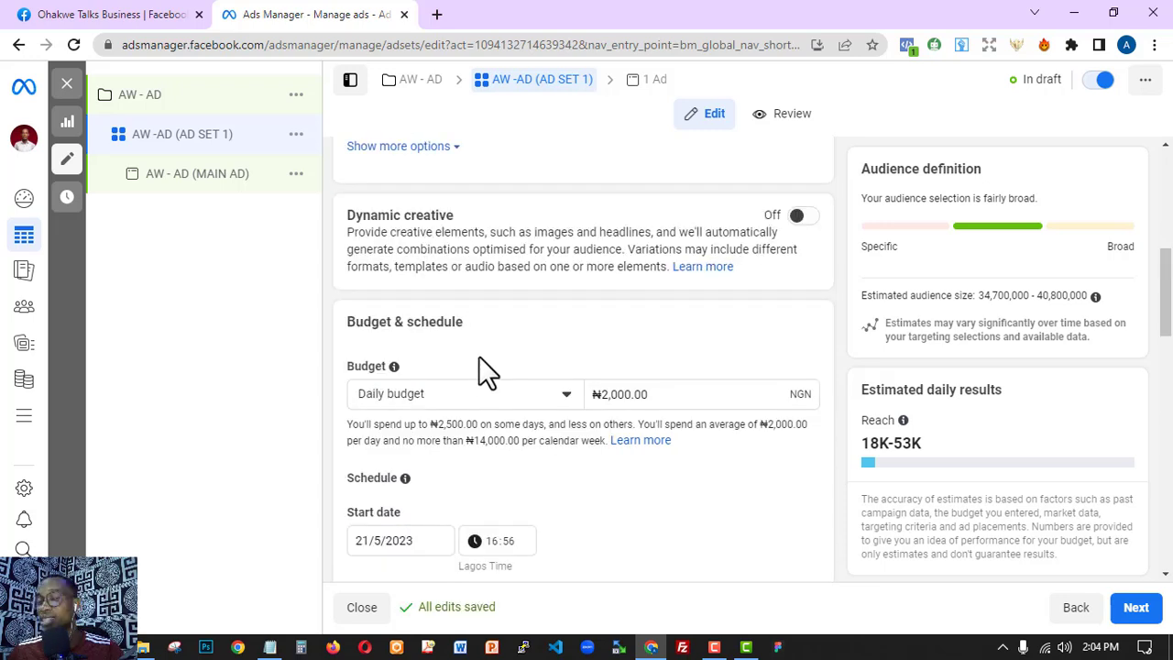
scroll(505, 325, "down", 1)
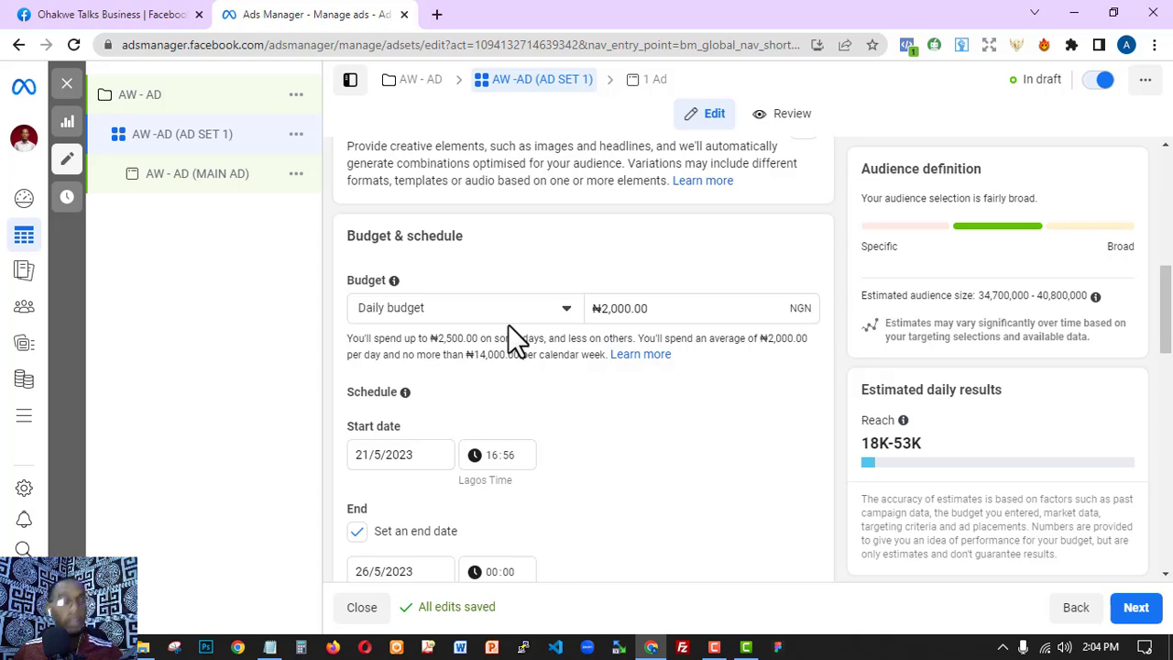
left_click(556, 312)
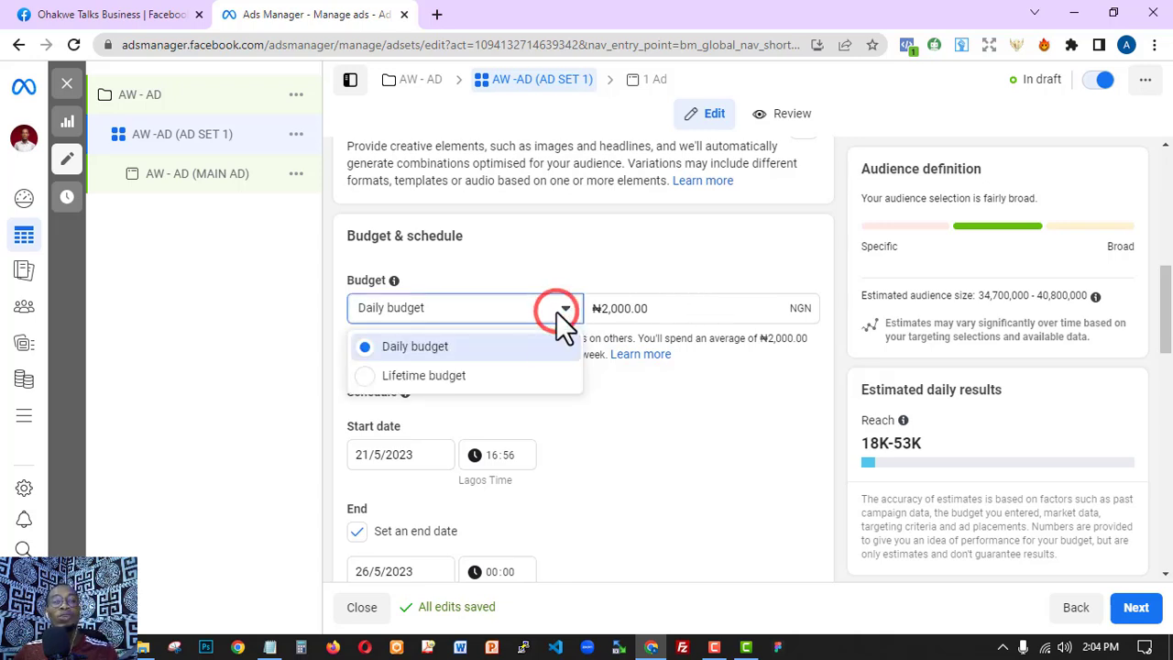
left_click(449, 371)
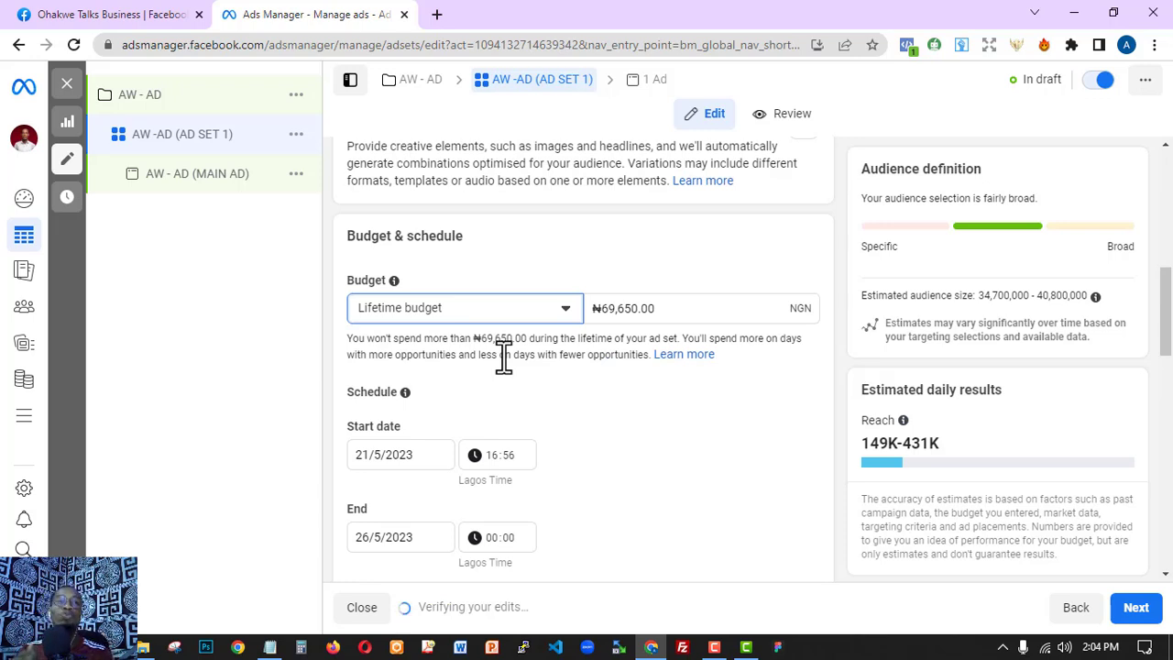
left_click(585, 306)
type("70000")
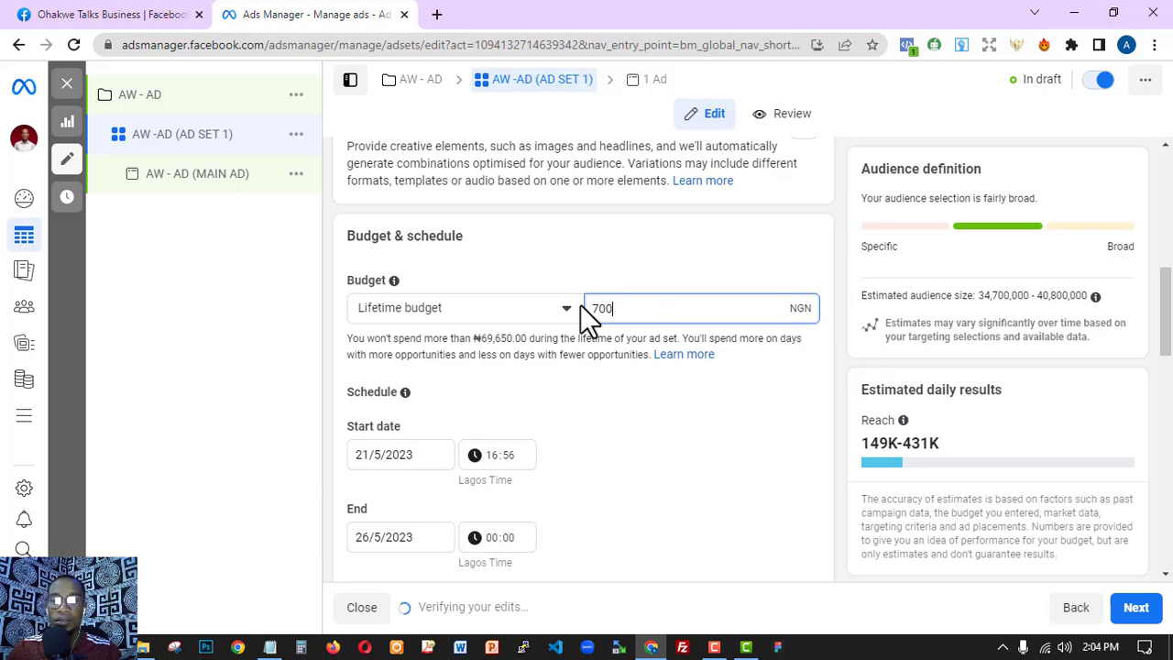
left_click(564, 356)
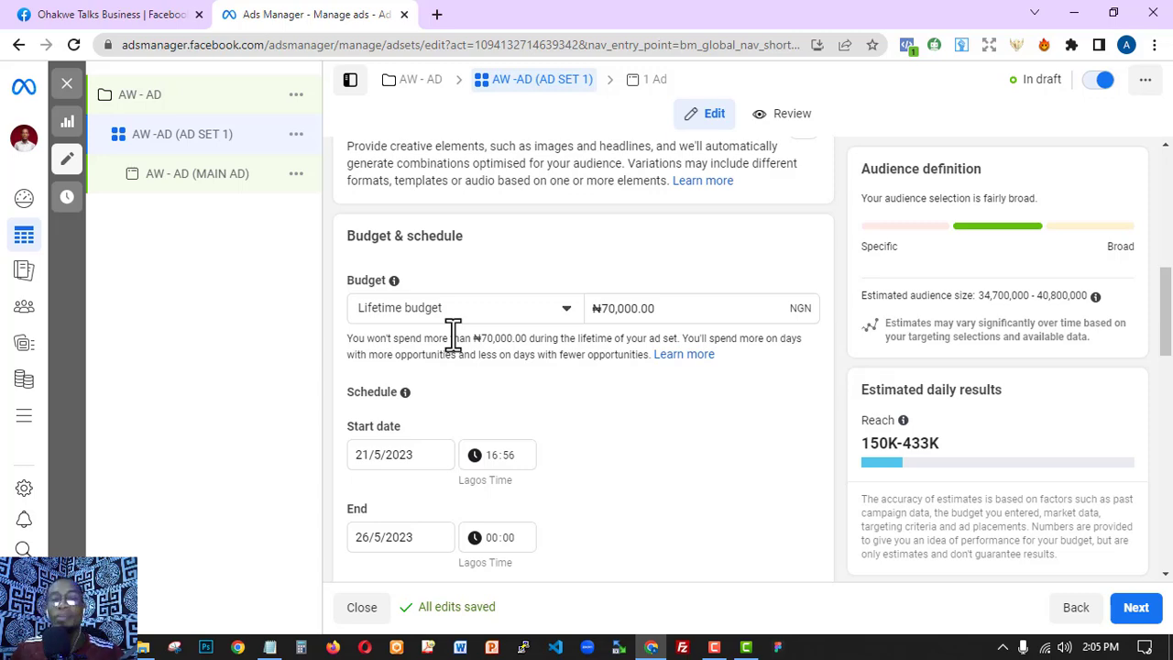
Look over the audience settings, reveal the additional schedule options and examine ad scheduling alongside the lifetime budget.
scroll(471, 414, "down", 5)
scroll(550, 348, "down", 4)
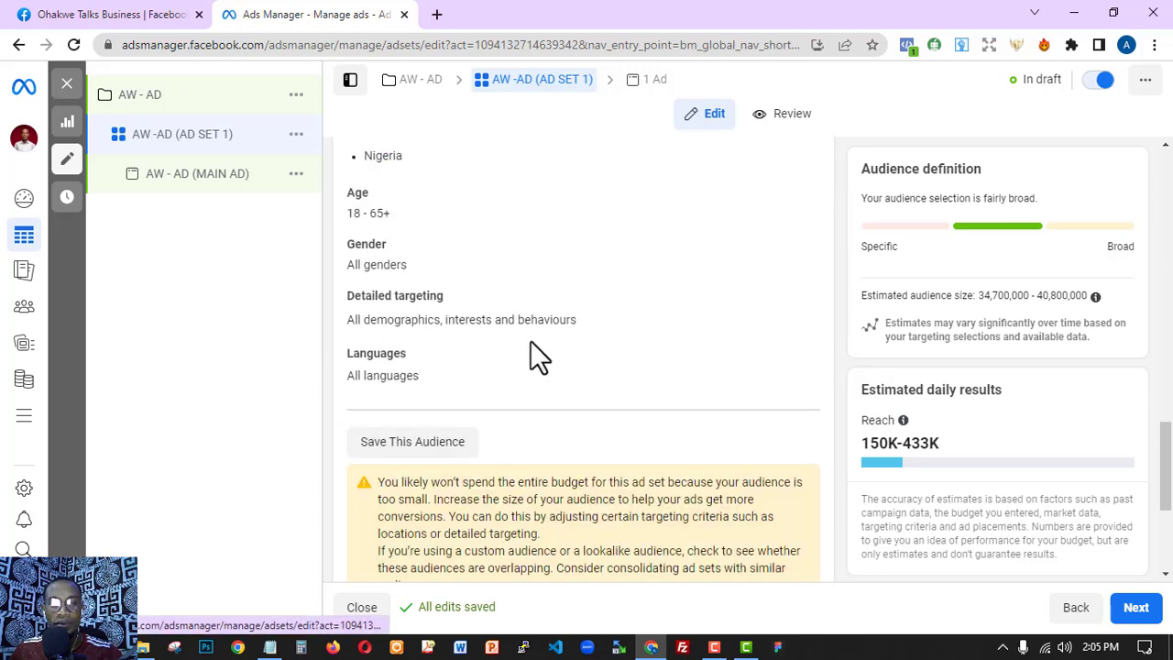
scroll(495, 358, "down", 3)
scroll(436, 311, "up", 7)
scroll(435, 316, "up", 1)
left_click(422, 341)
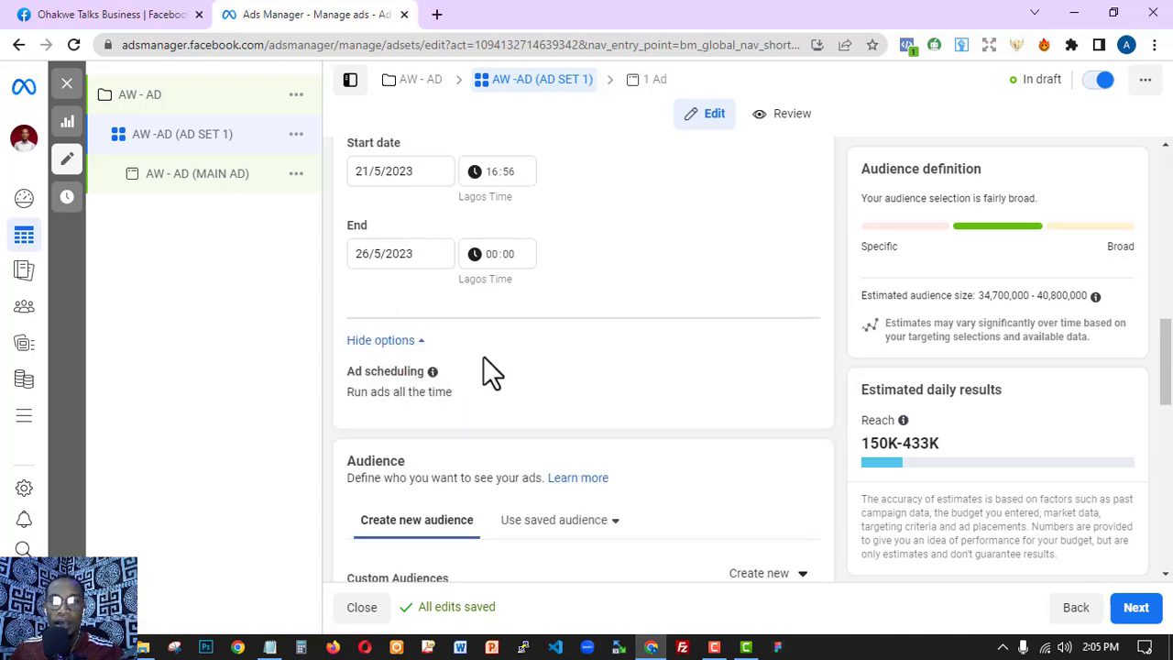
scroll(569, 303, "up", 3)
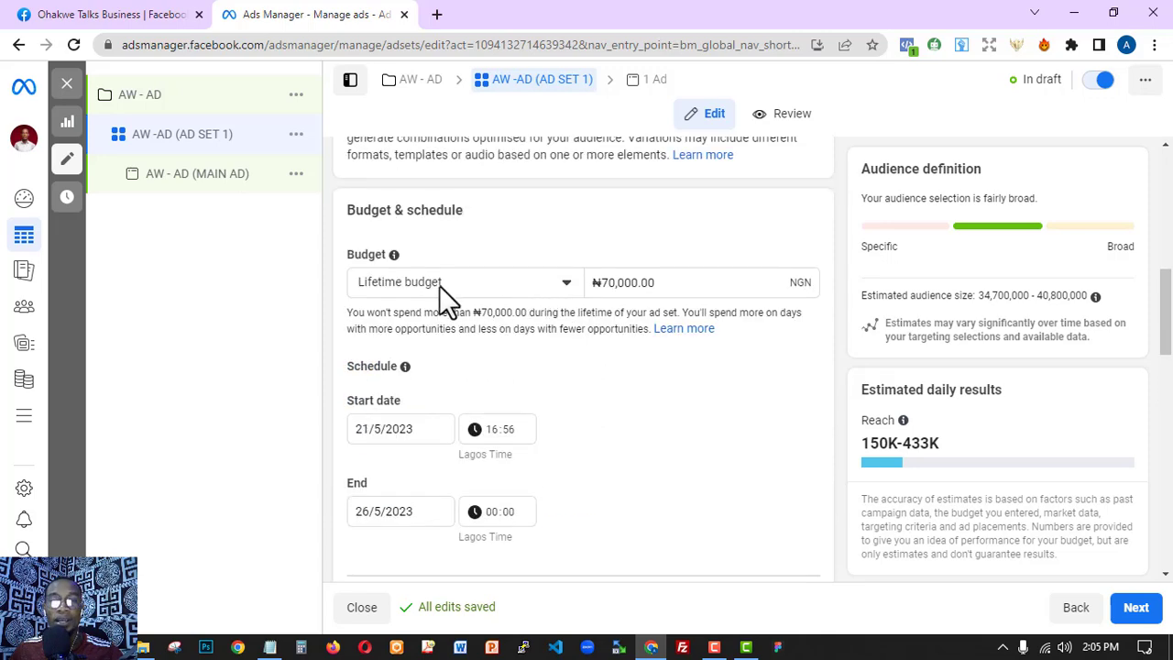
scroll(579, 365, "down", 3)
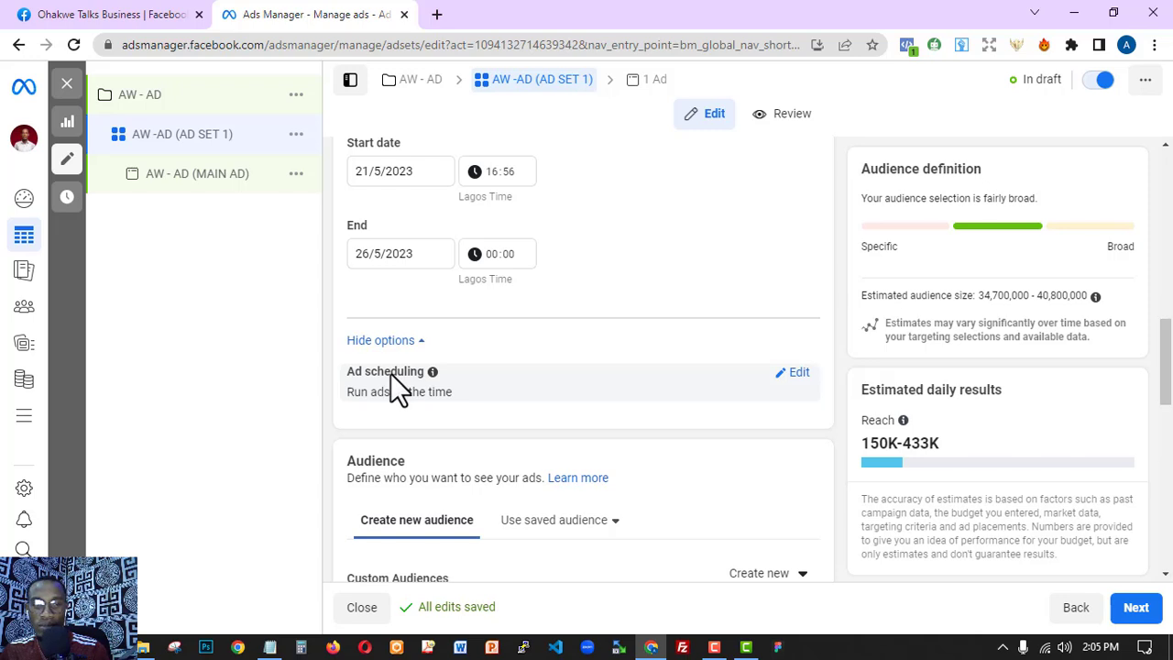
scroll(463, 307, "up", 2)
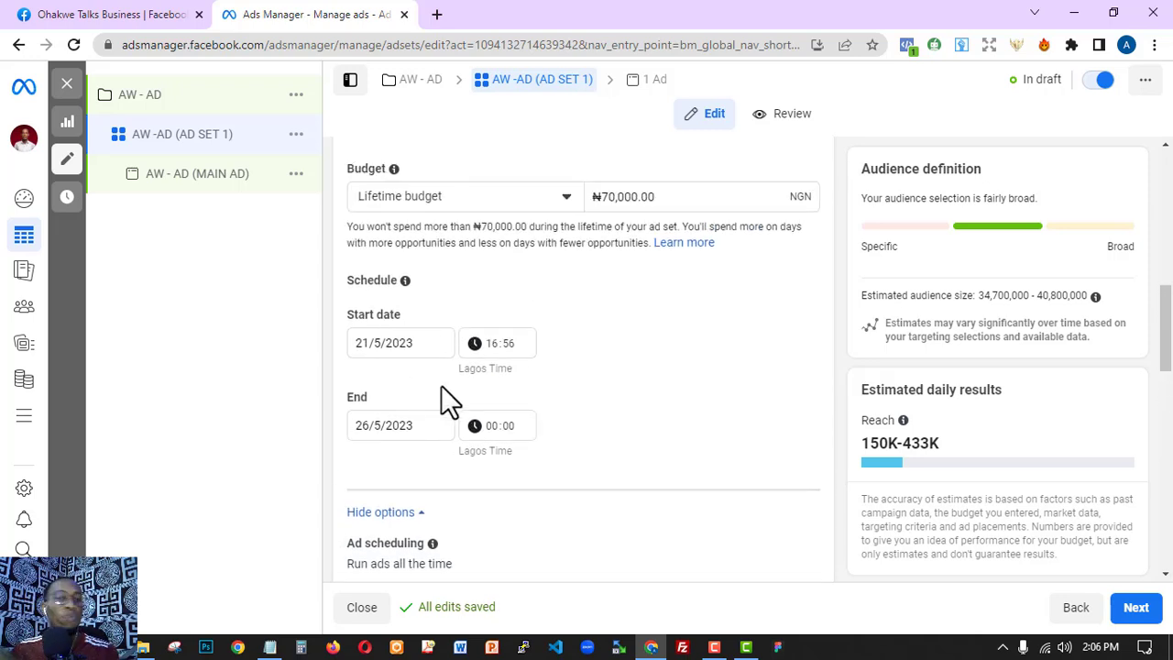
Try to clear the ad set's end date while the lifetime budget is selected.
left_click(425, 427)
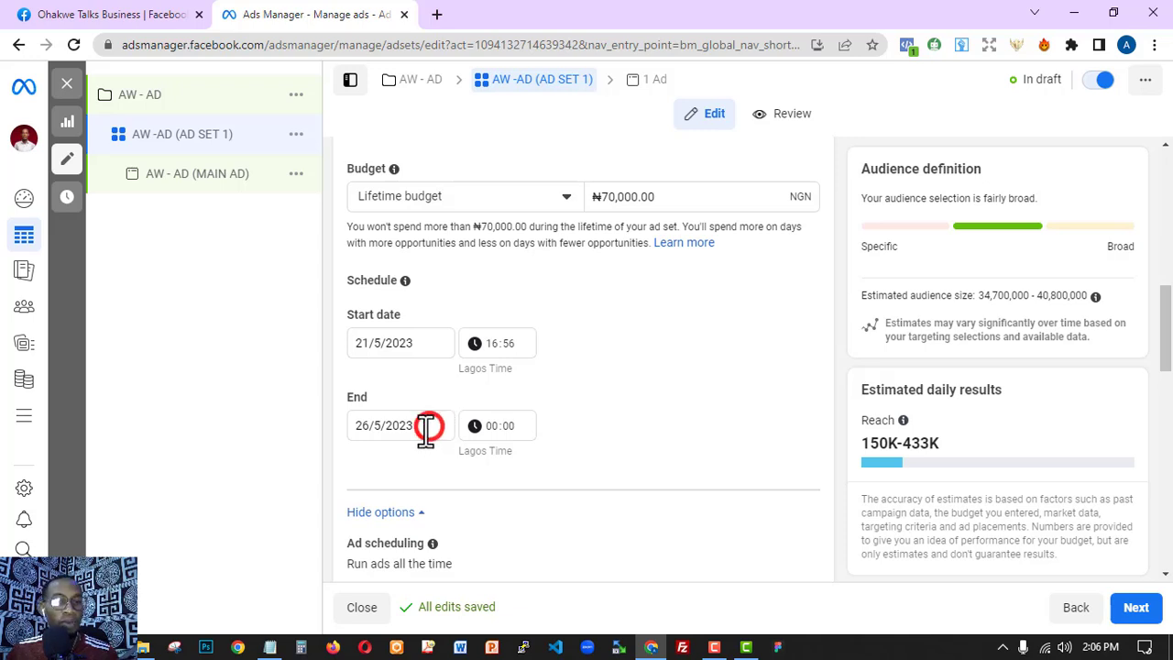
key("BackSpace")
left_click(668, 458)
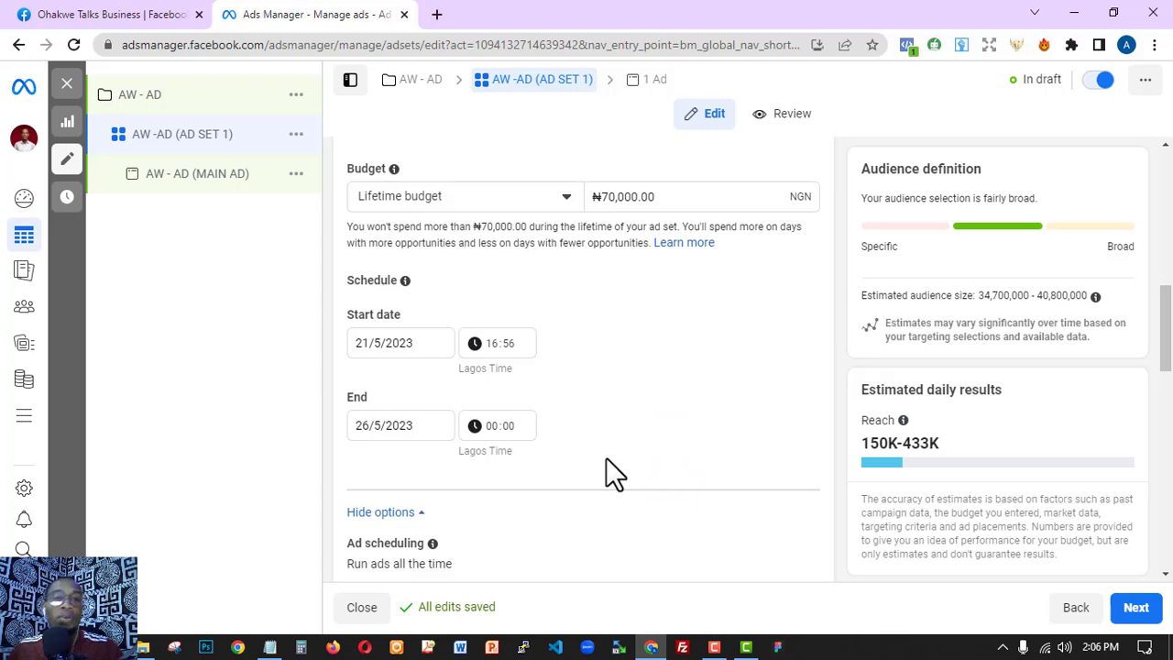
Switch the ad set's budget type to Daily budget and back to Lifetime budget.
left_click(495, 196)
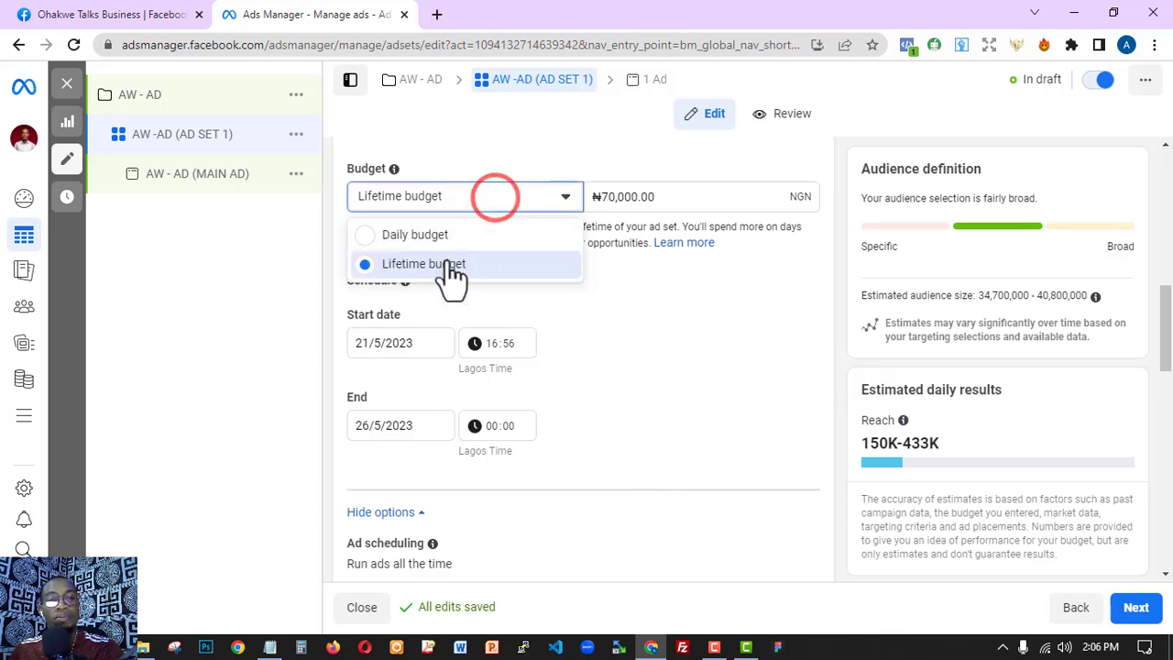
left_click(449, 234)
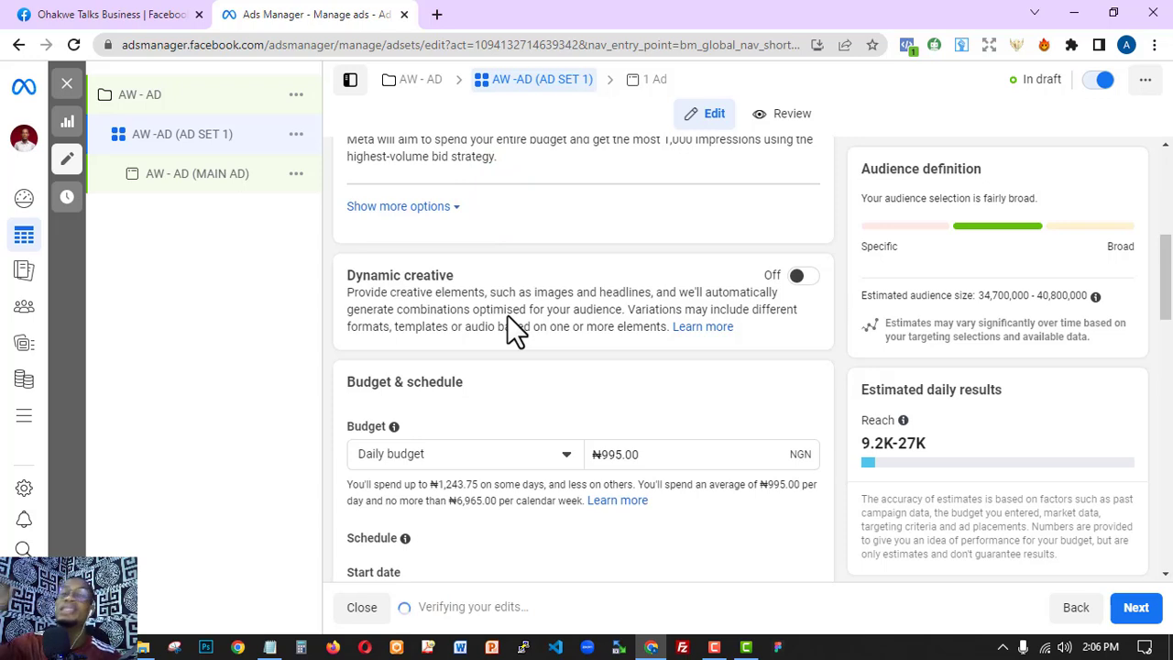
scroll(510, 371, "down", 1)
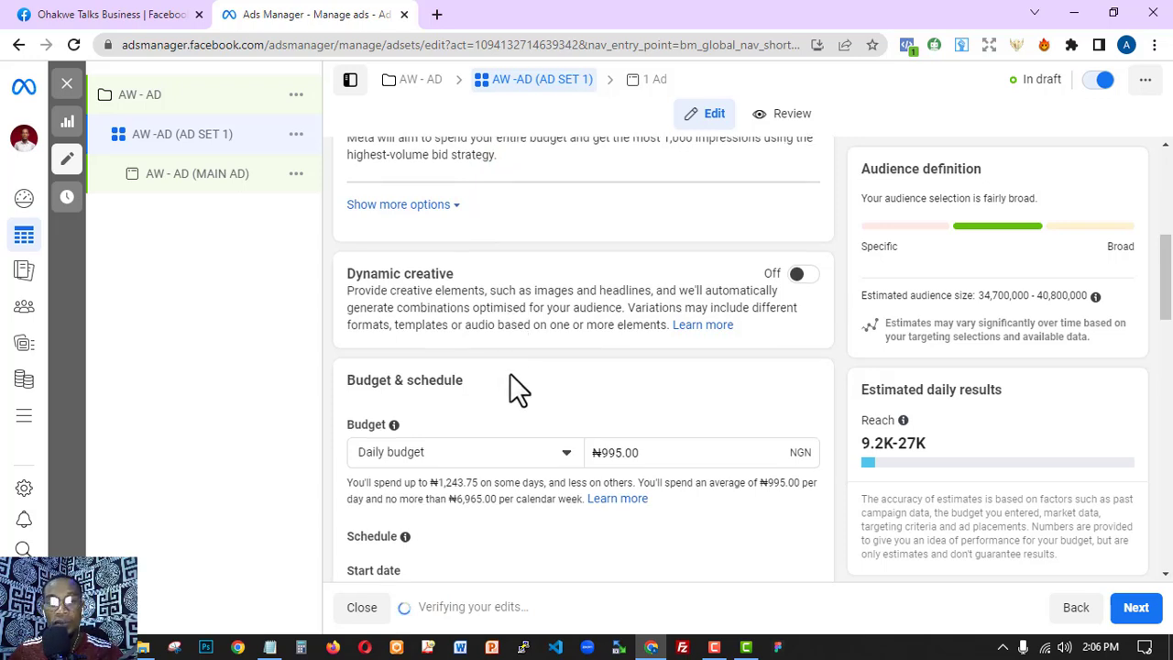
left_click(463, 366)
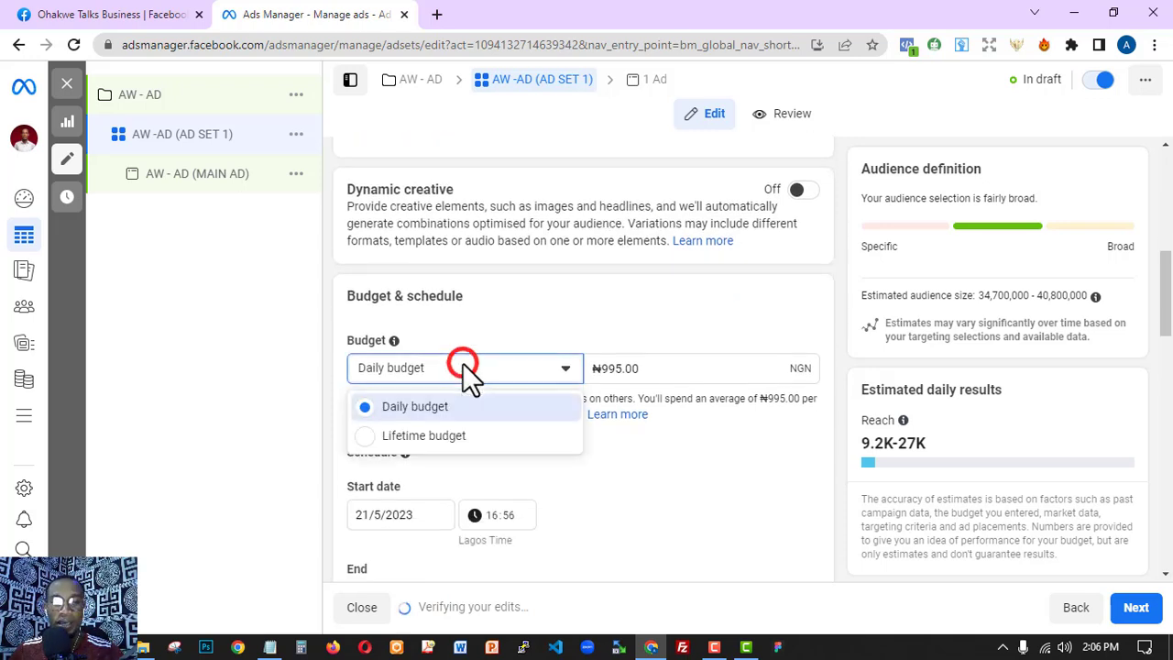
left_click(460, 431)
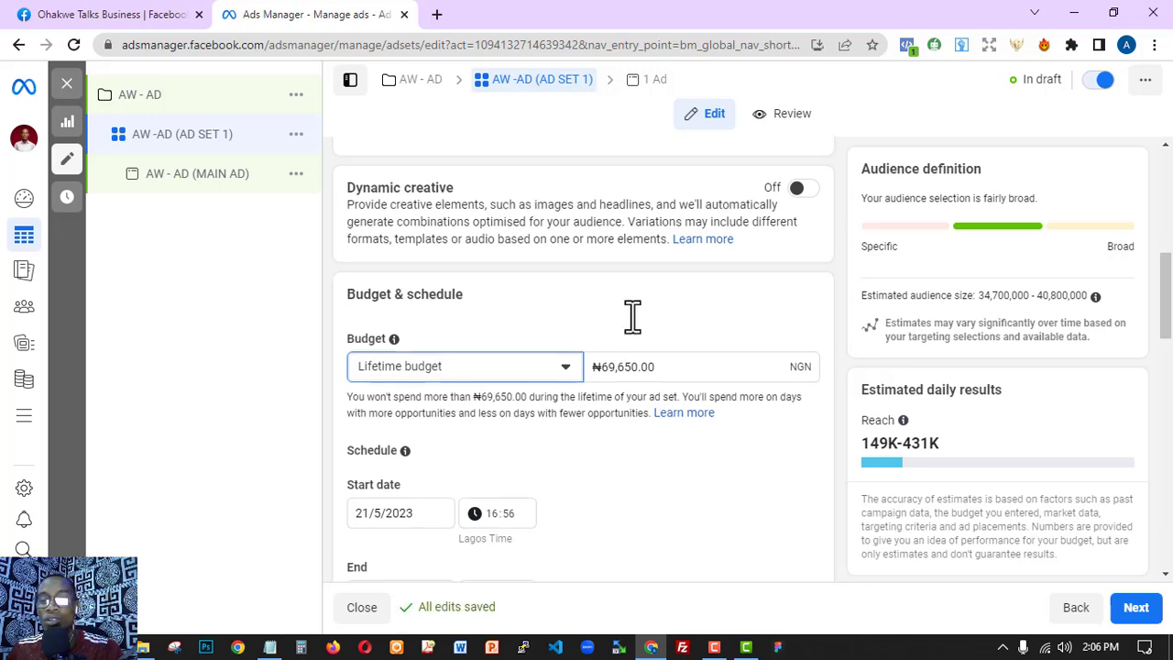
Open the ad scheduling settings for editing and turn on running ads on a schedule.
scroll(696, 424, "down", 5)
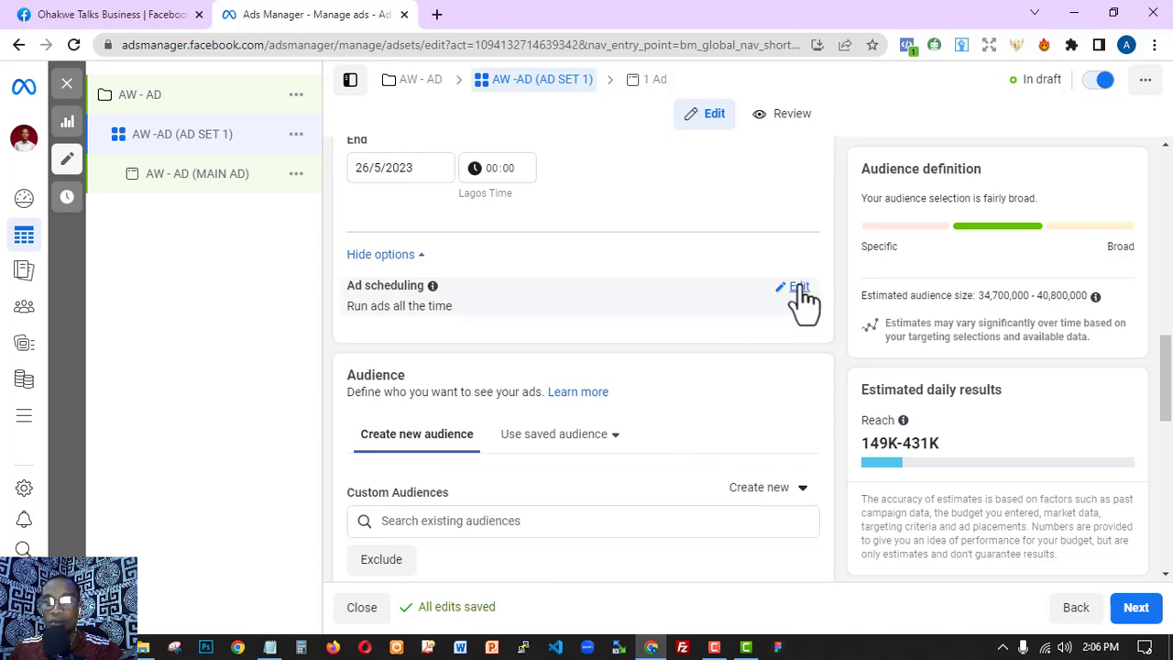
scroll(385, 197, "up", 2)
scroll(400, 207, "up", 2)
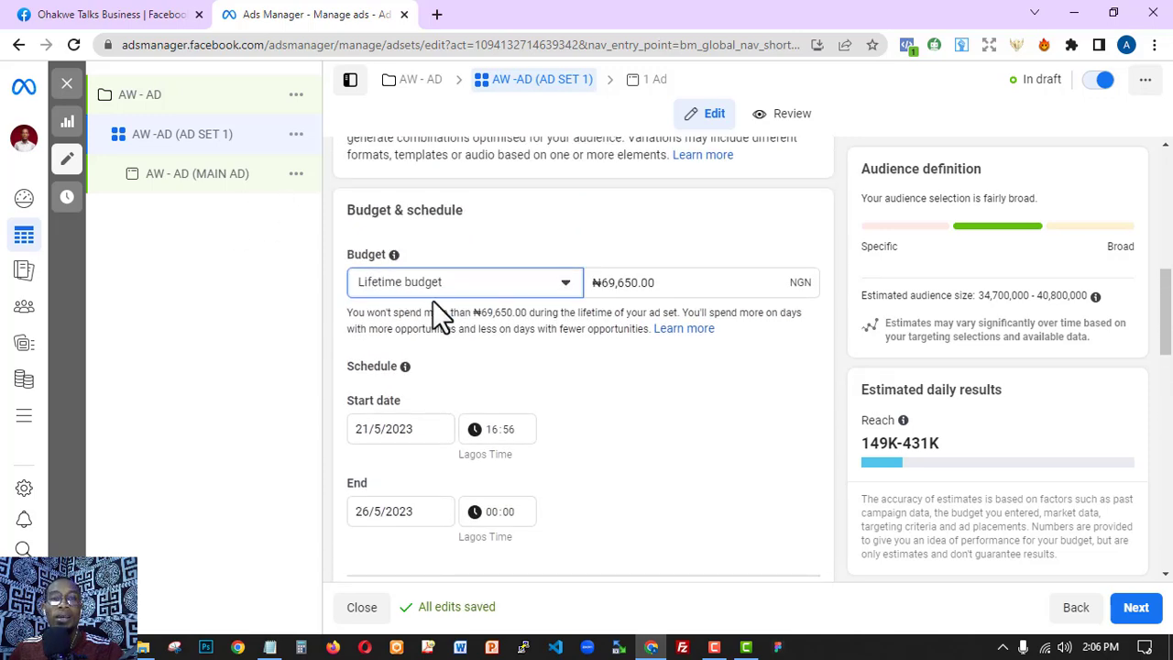
scroll(642, 385, "down", 4)
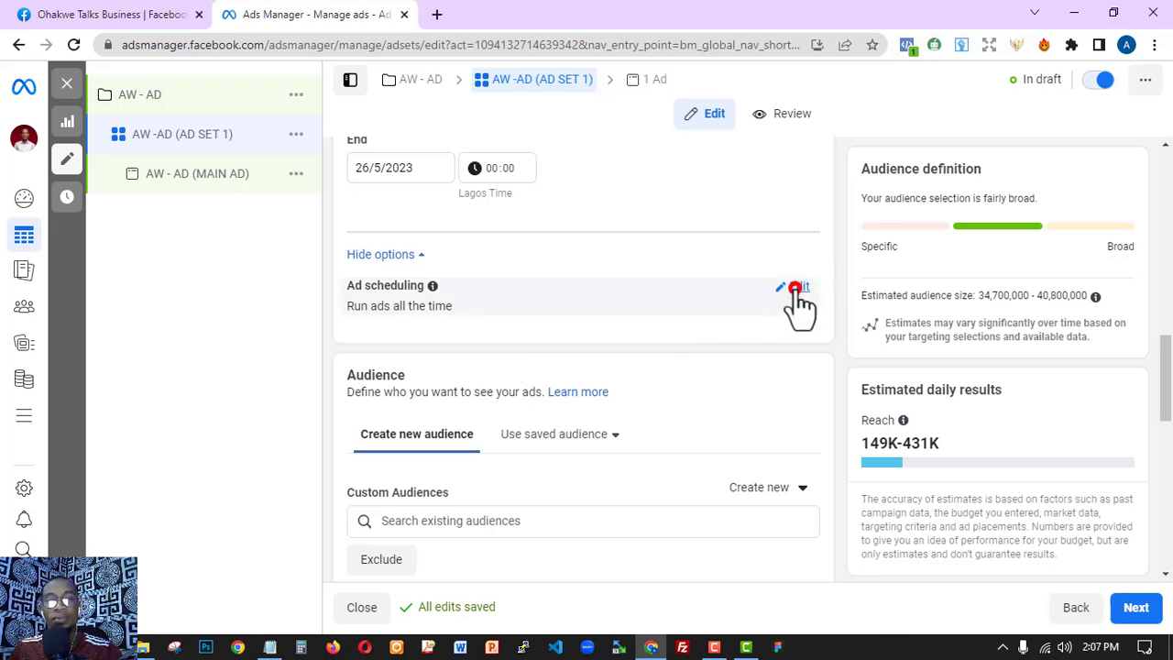
left_click(796, 287)
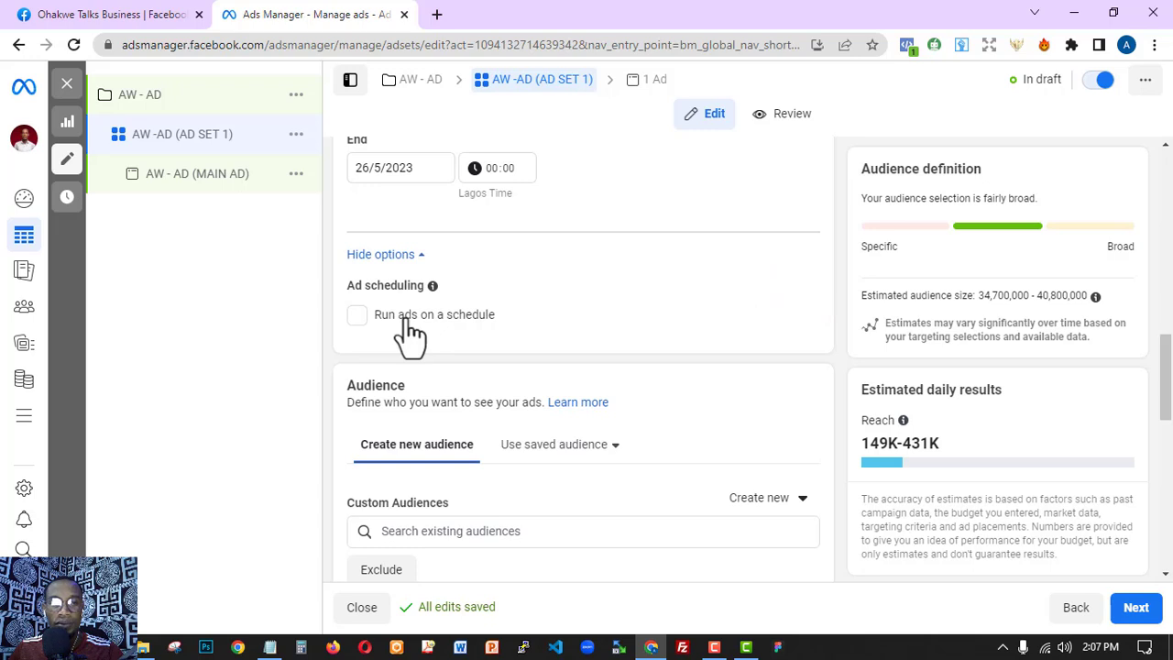
left_click(357, 316)
scroll(362, 334, "down", 2)
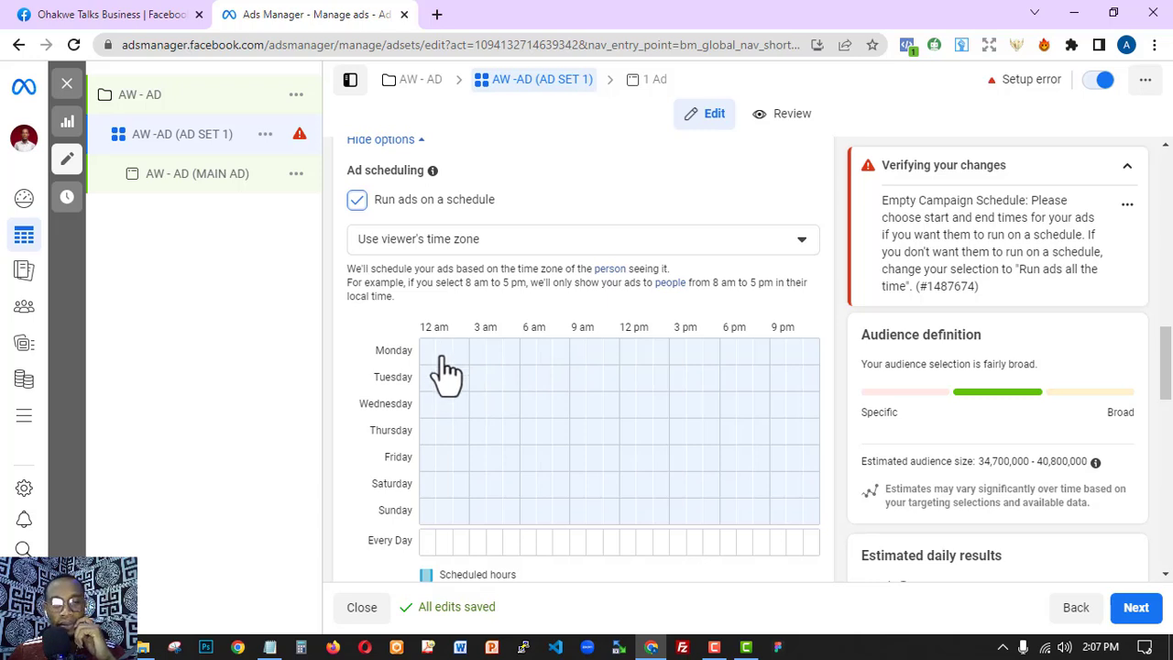
scroll(446, 375, "down", 1)
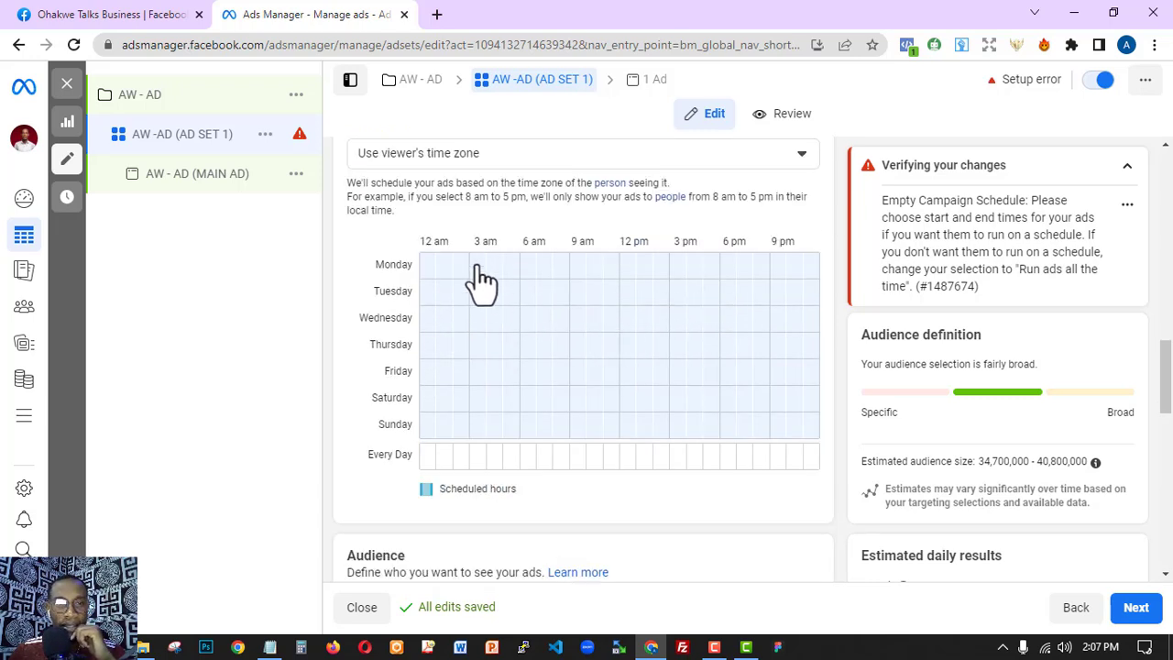
Mark the hours from 12 am to 6 am as scheduled for every day and clear them again.
left_click_drag(435, 458, 524, 461)
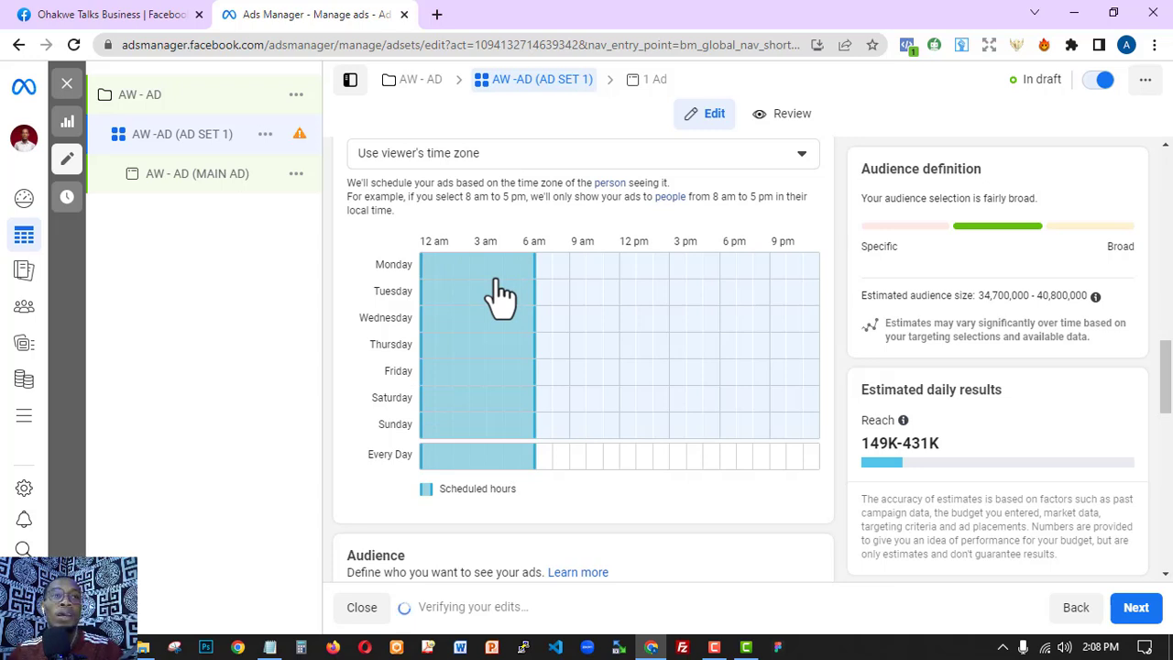
left_click(524, 454)
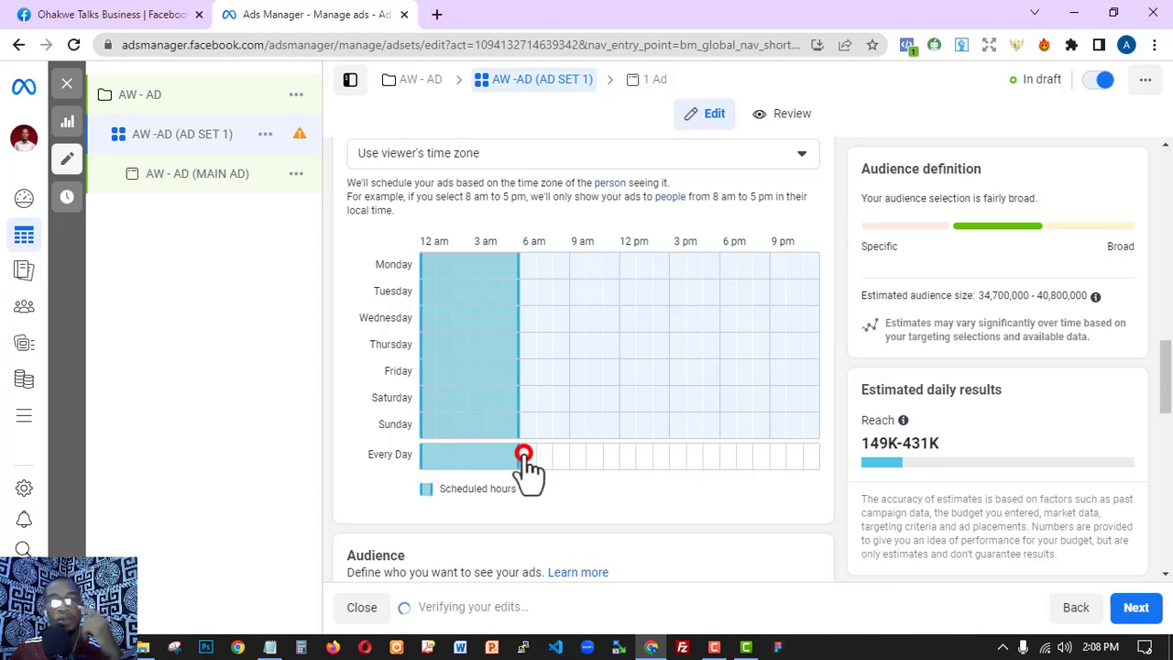
left_click(428, 458)
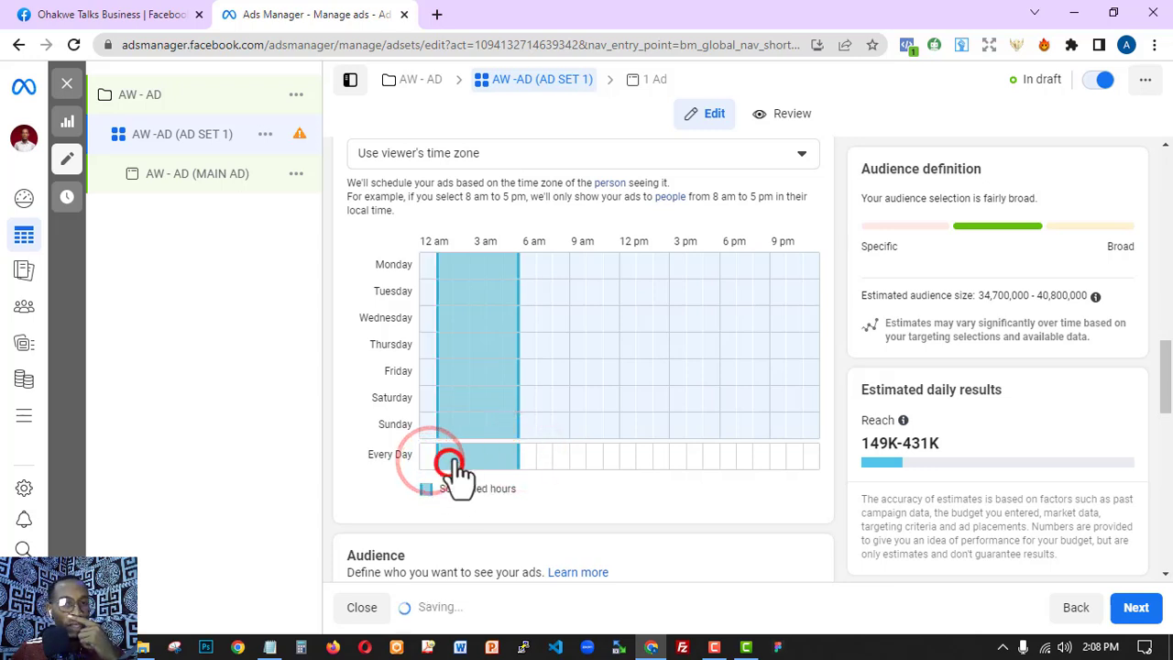
left_click(460, 457)
left_click(464, 463)
left_click(477, 457)
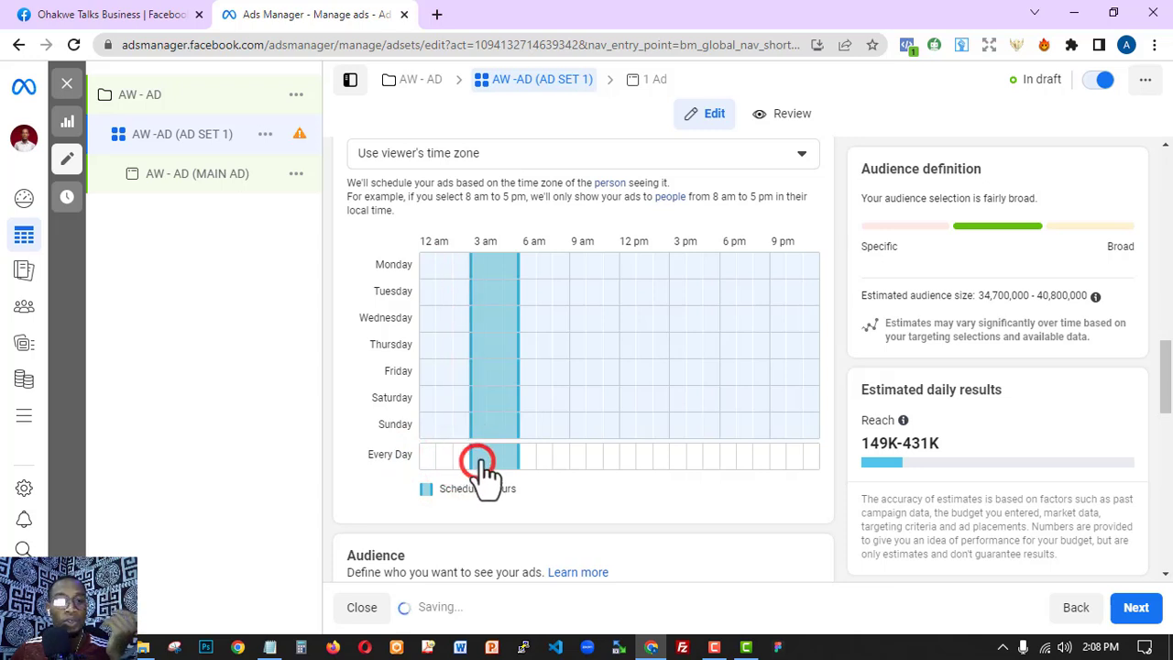
left_click(494, 458)
left_click(511, 464)
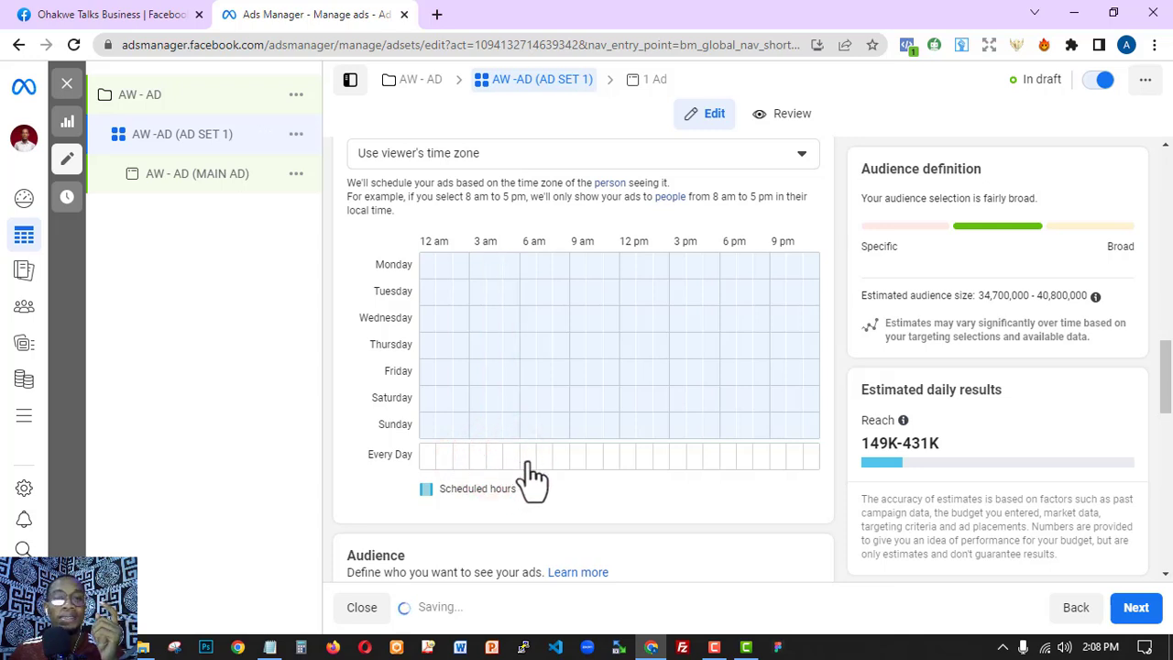
Schedule the ads to run every day from 6 am to midnight.
left_click(527, 458)
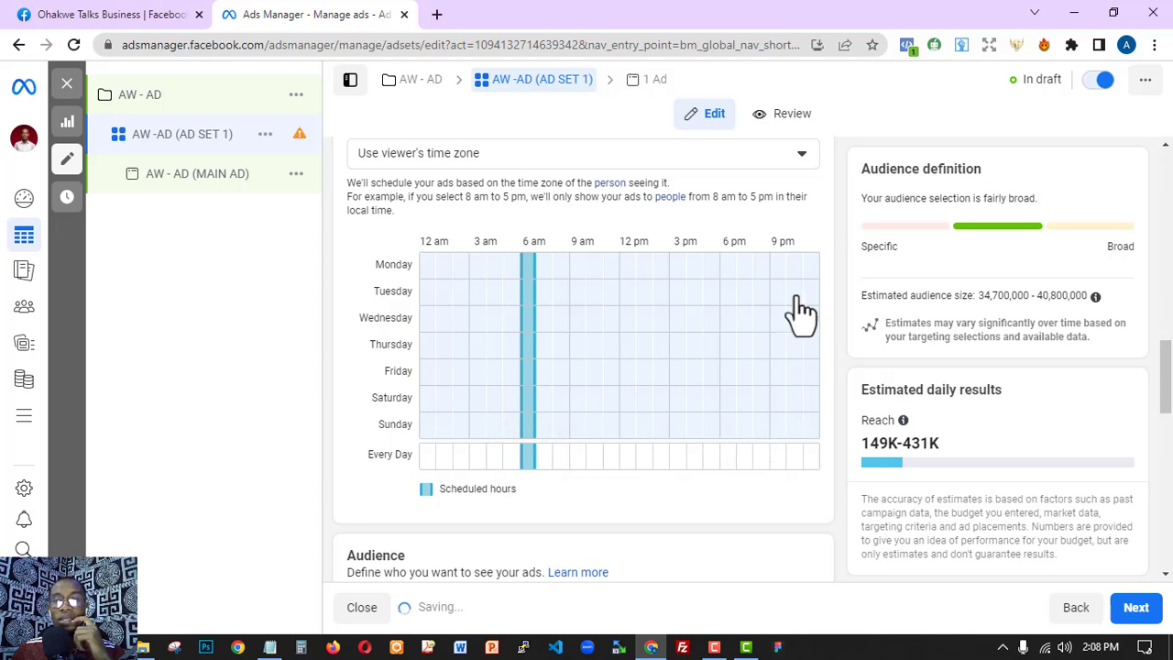
left_click(810, 458)
left_click(795, 458)
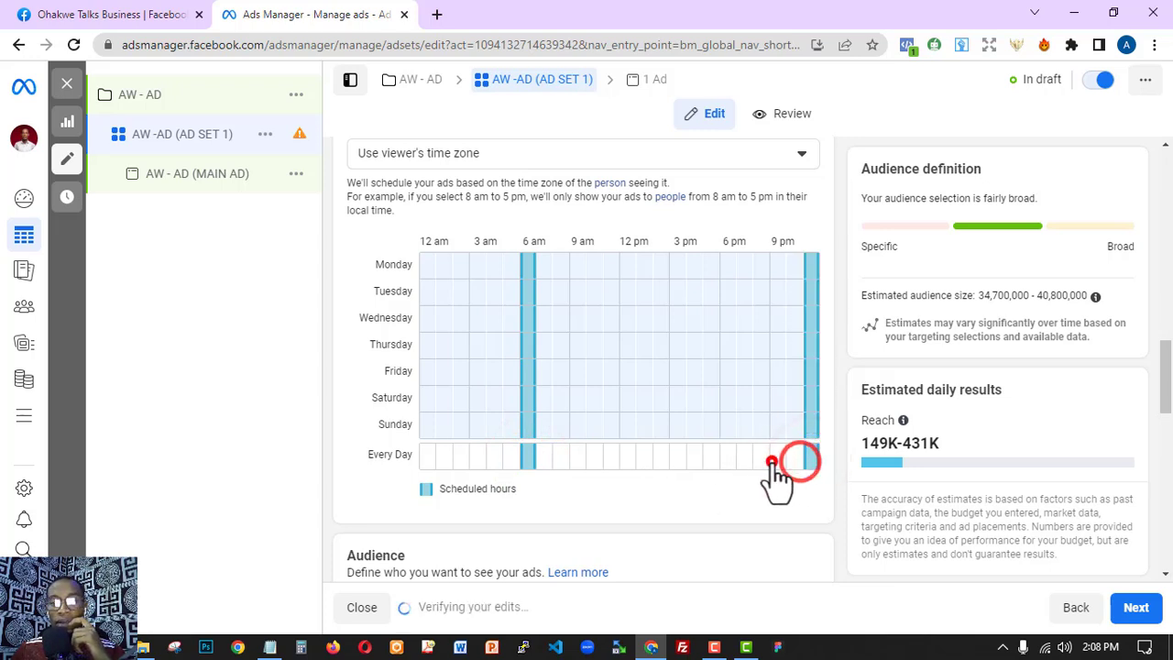
left_click(728, 459)
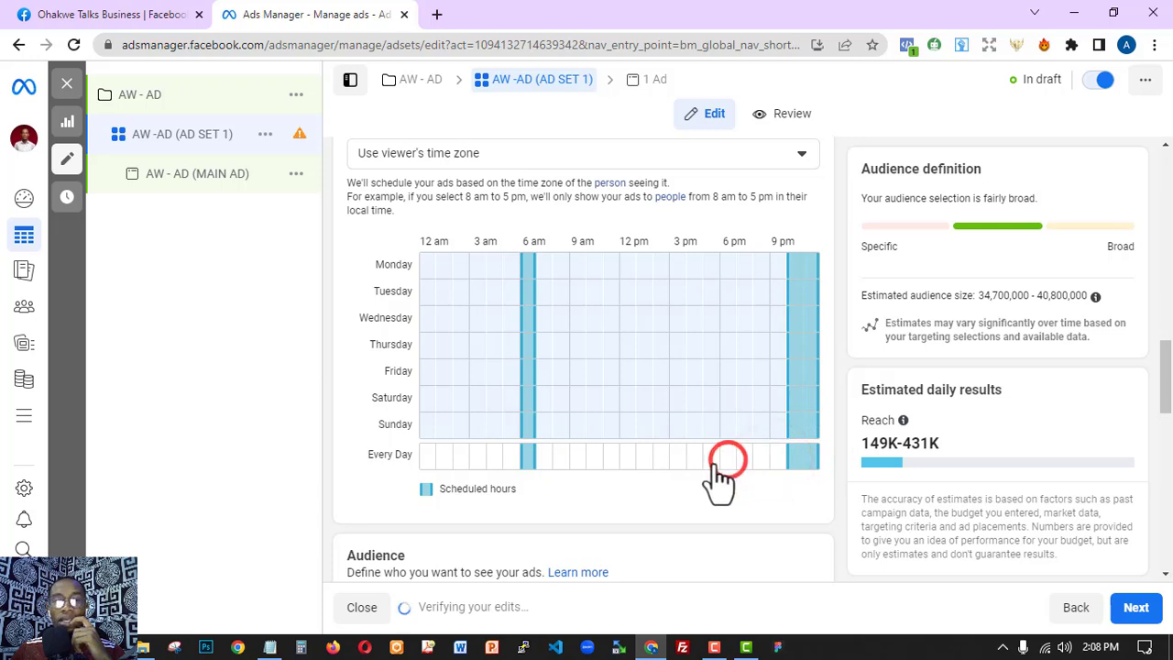
left_click(622, 458)
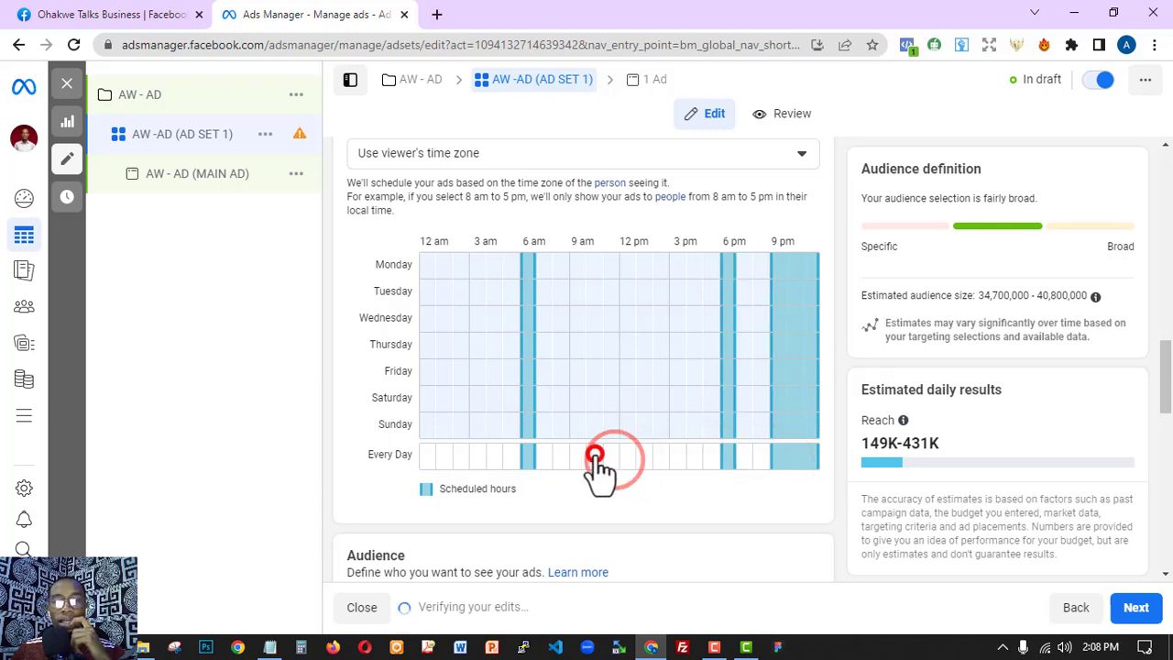
left_click(579, 459)
left_click(568, 457)
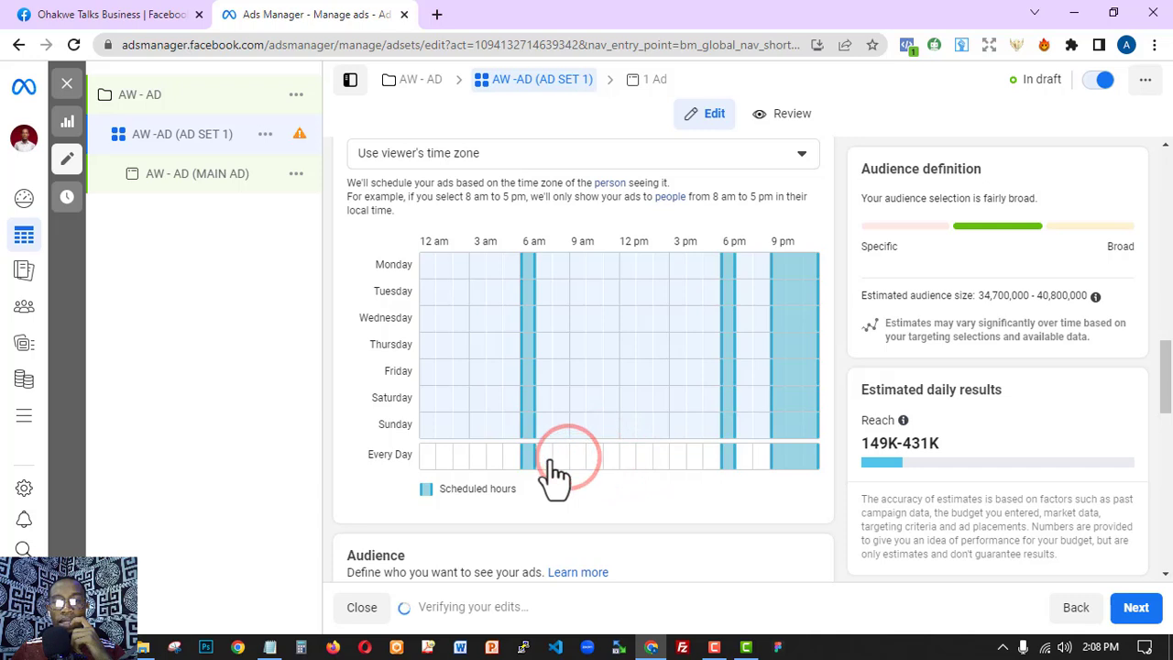
left_click(550, 458)
left_click(749, 456)
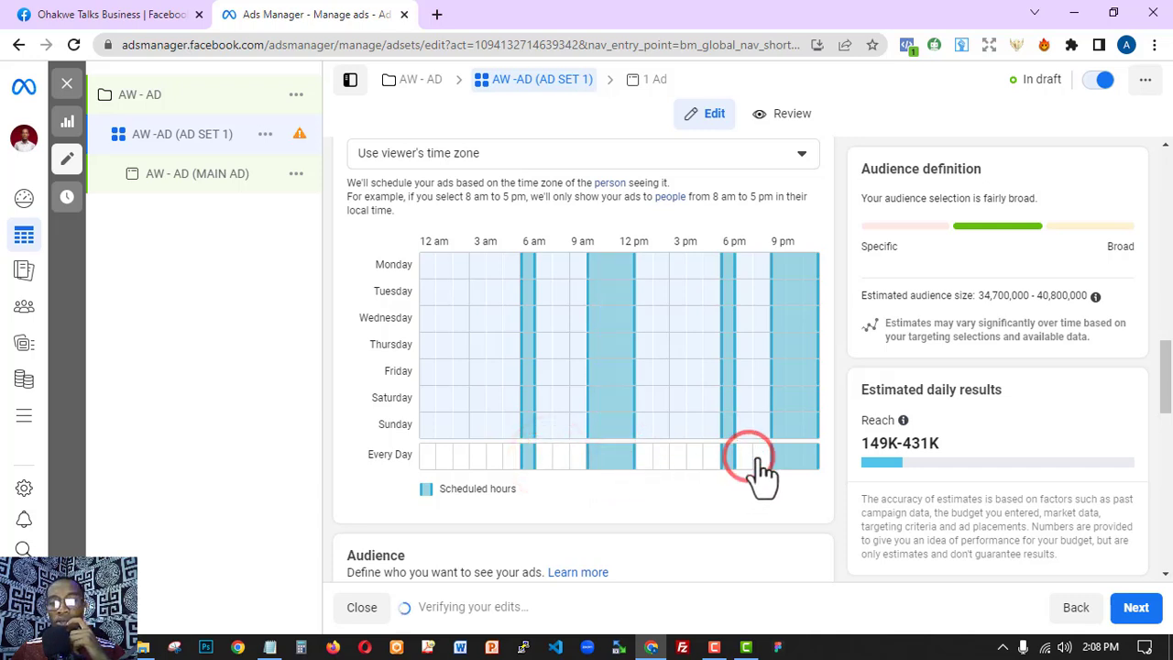
left_click(695, 459)
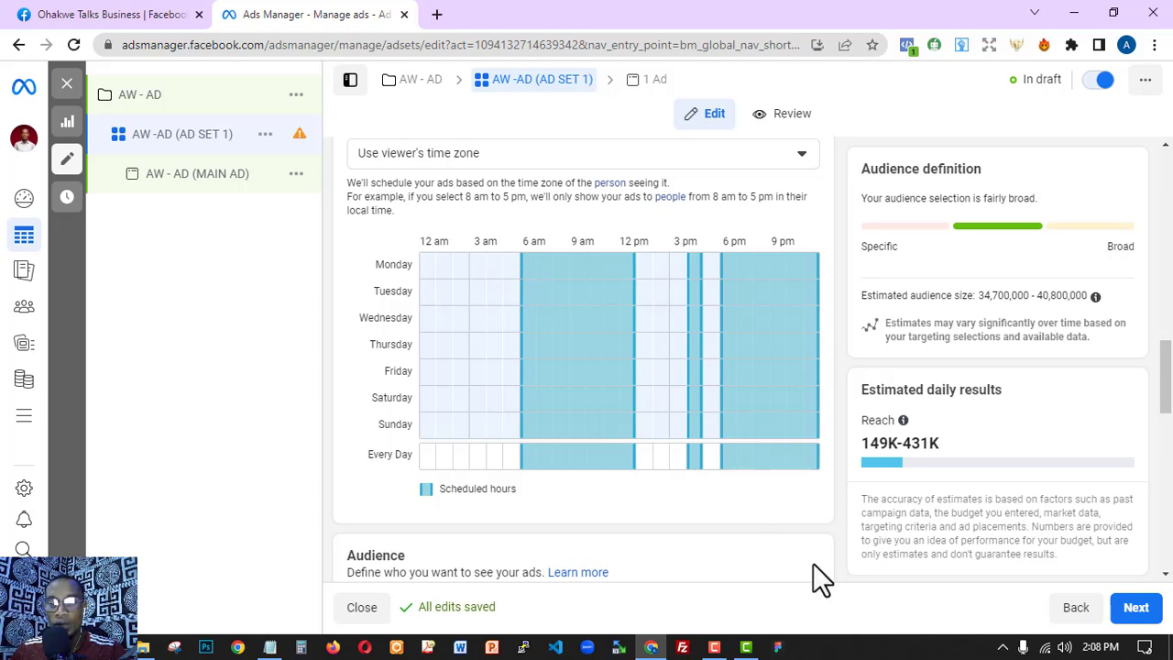
left_click(712, 459)
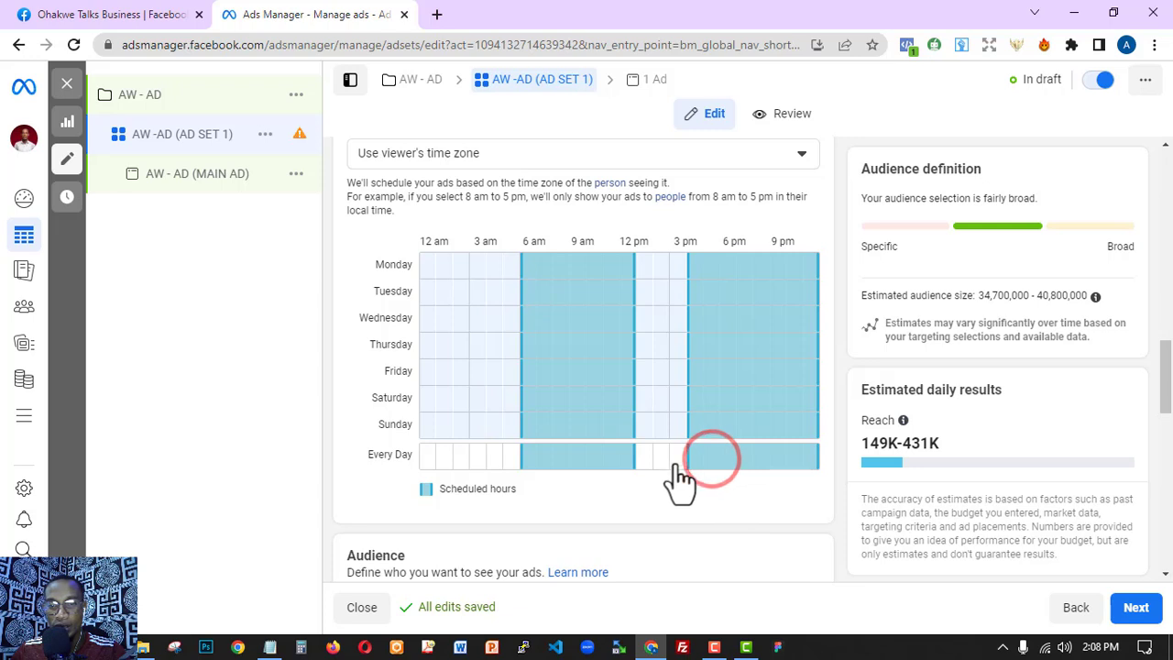
left_click(675, 457)
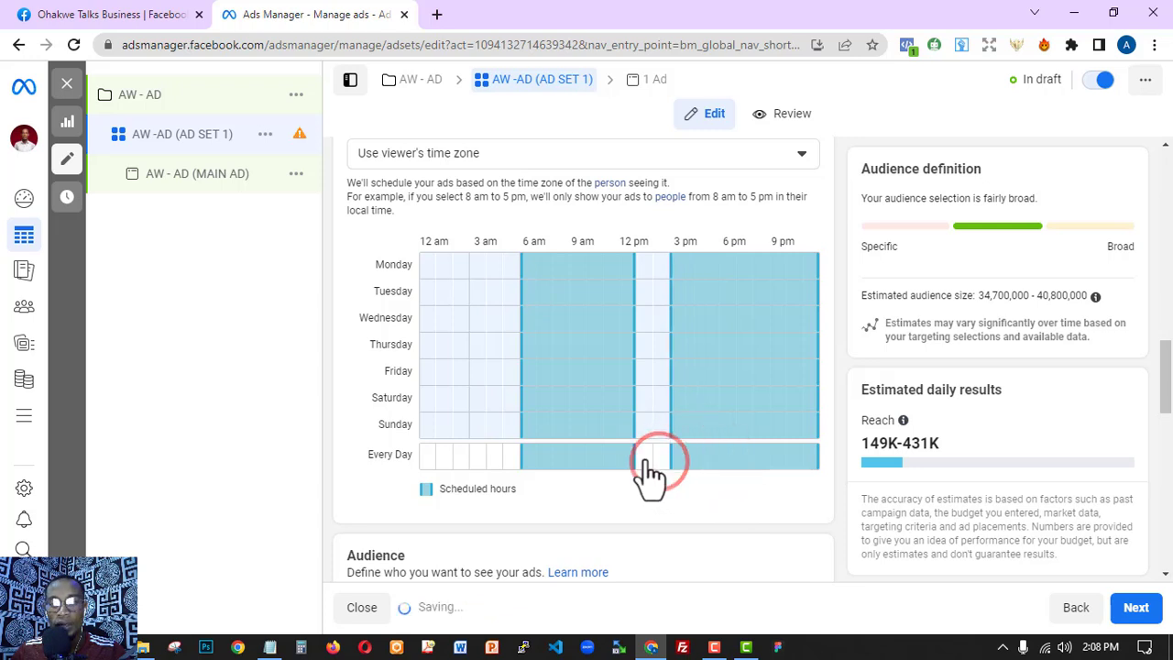
left_click(656, 456)
left_click(644, 459)
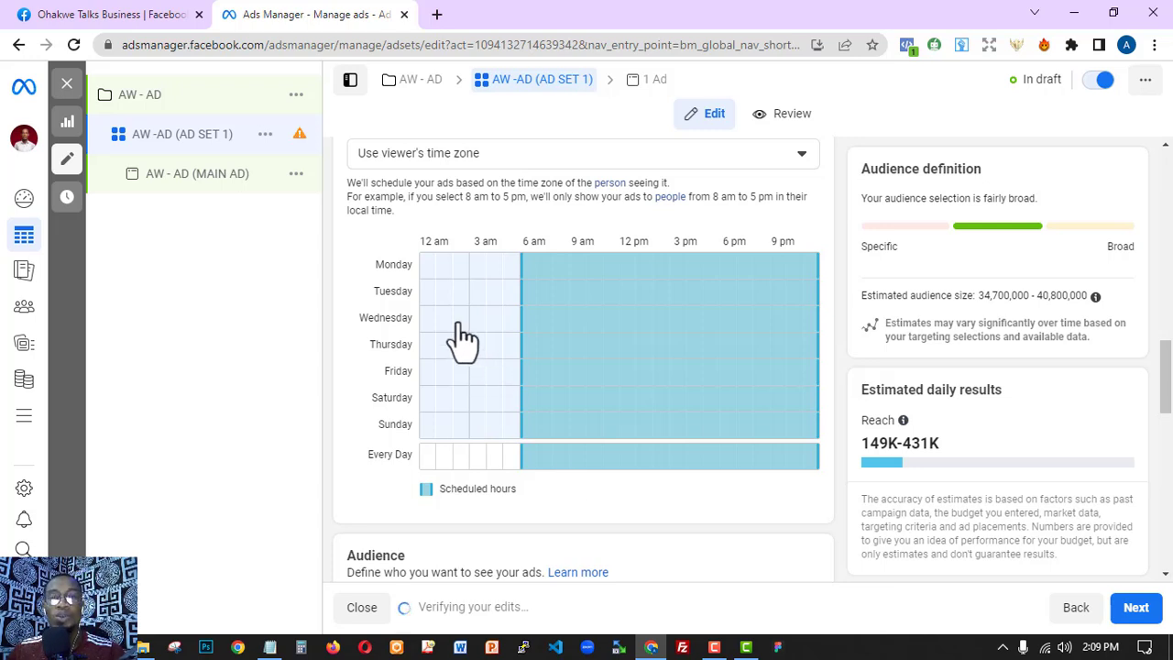
On Tuesday, clear the scheduled hours from 6 am to 12 pm, 6 pm to 8 pm, and the 1, 4, 9 and 11 pm slots.
left_click(427, 291)
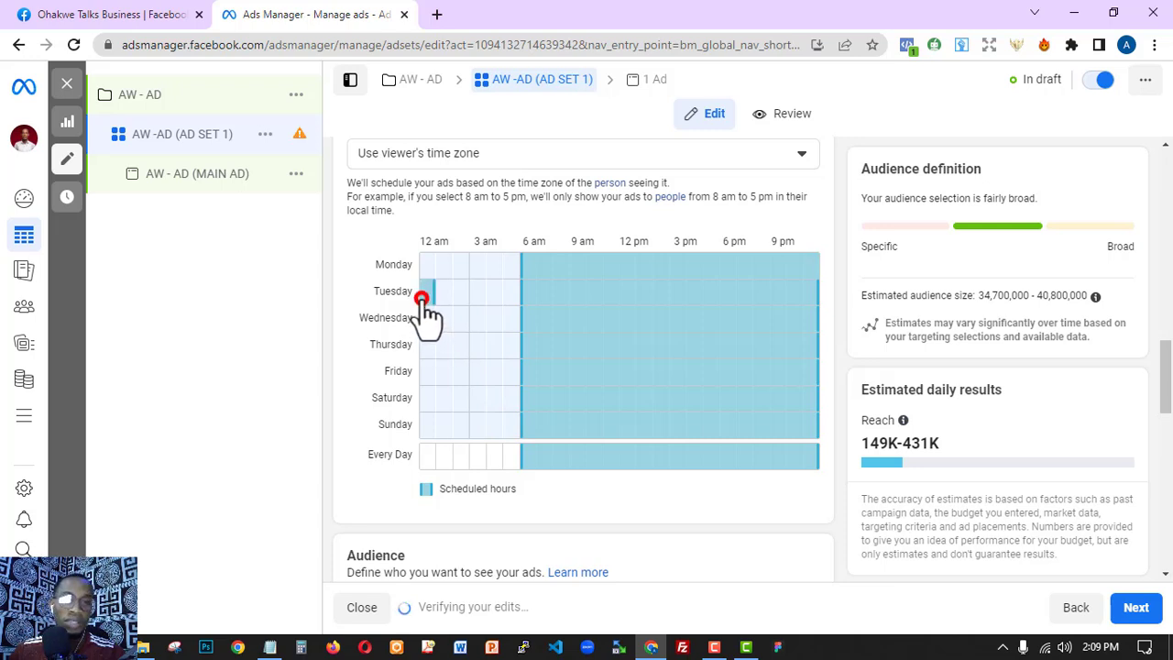
left_click(425, 291)
left_click(532, 293)
left_click(545, 292)
left_click(561, 293)
left_click(576, 293)
left_click(587, 293)
left_click(613, 294)
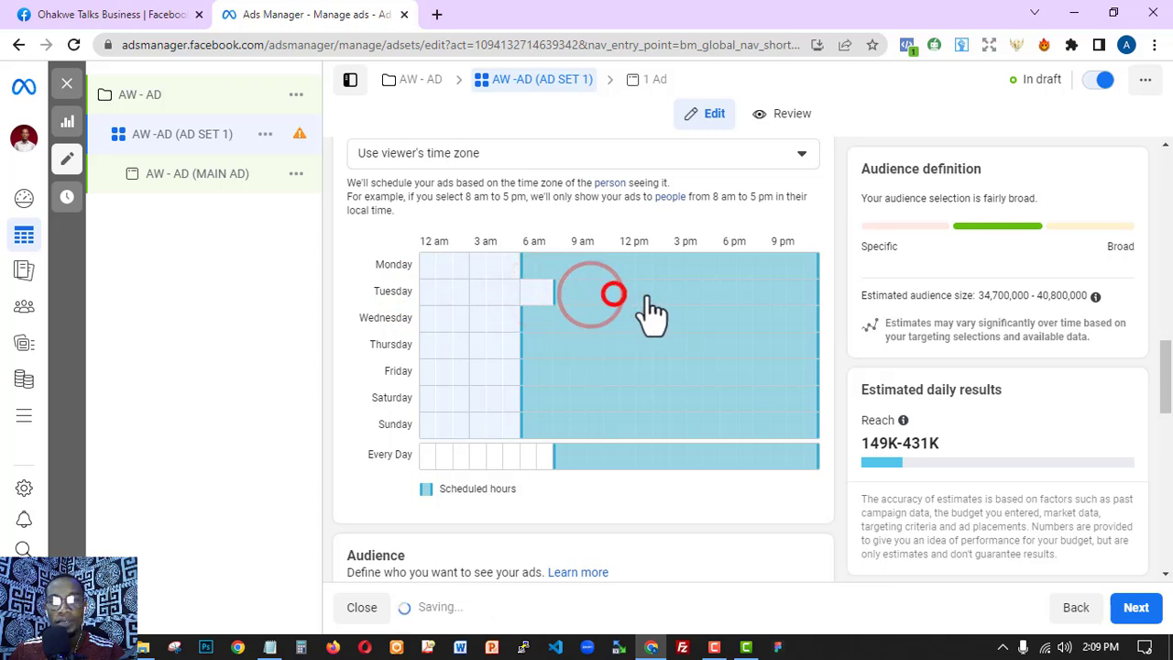
left_click(649, 293)
left_click(686, 293)
left_click(720, 293)
left_click(749, 293)
left_click(780, 293)
left_click(807, 293)
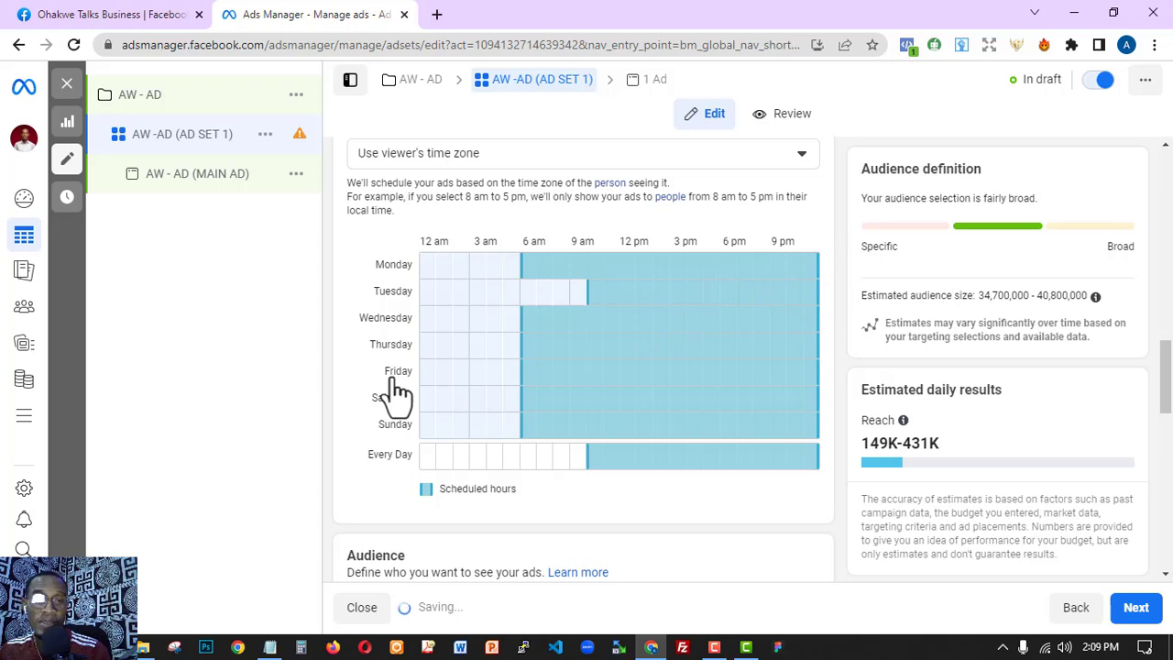
Remove the scheduled hours from 12 pm to 3 pm on Thursday.
left_click(624, 345)
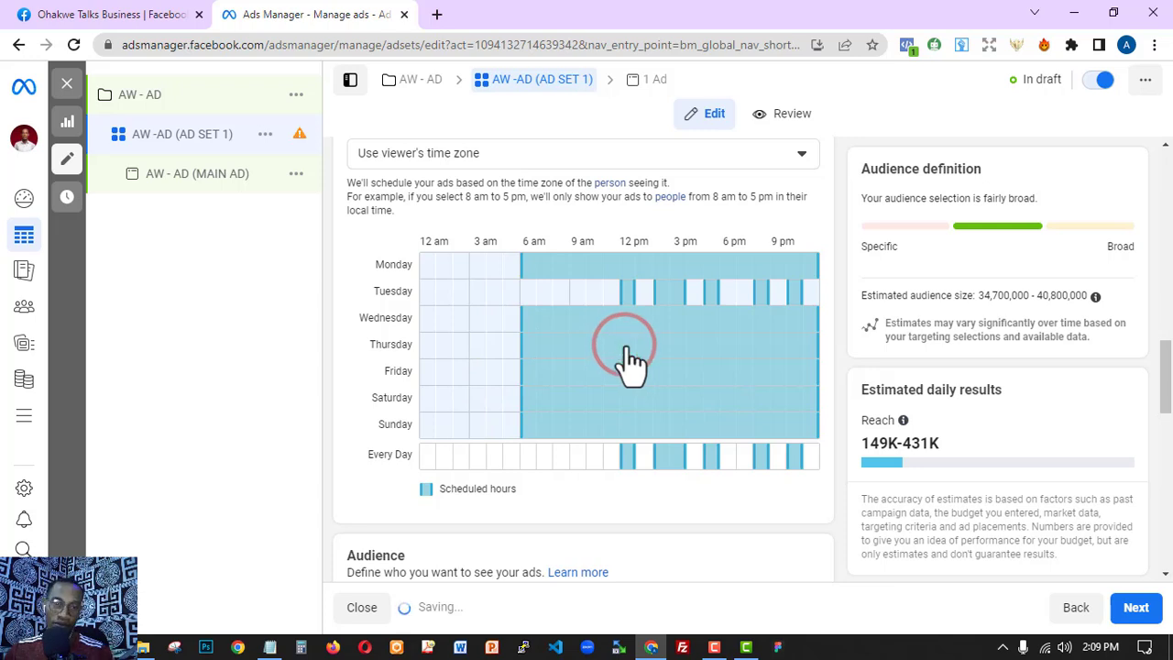
left_click(650, 344)
left_click(662, 346)
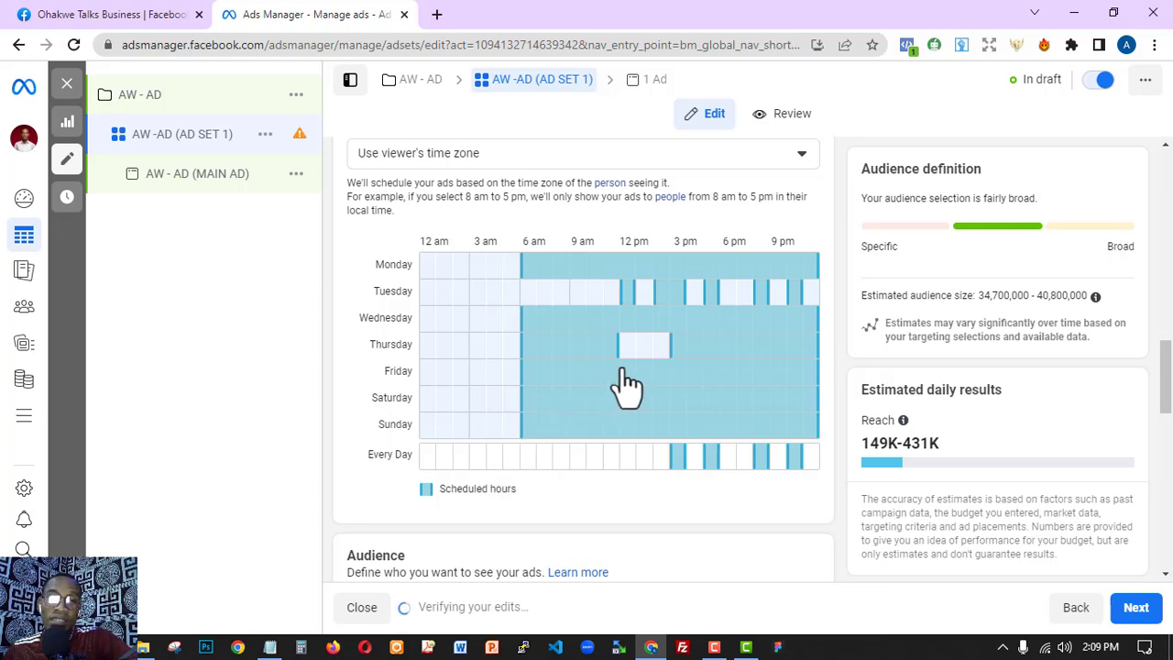
Remove Sunday's scheduled hours from 6 am to 12 pm.
left_click(529, 427)
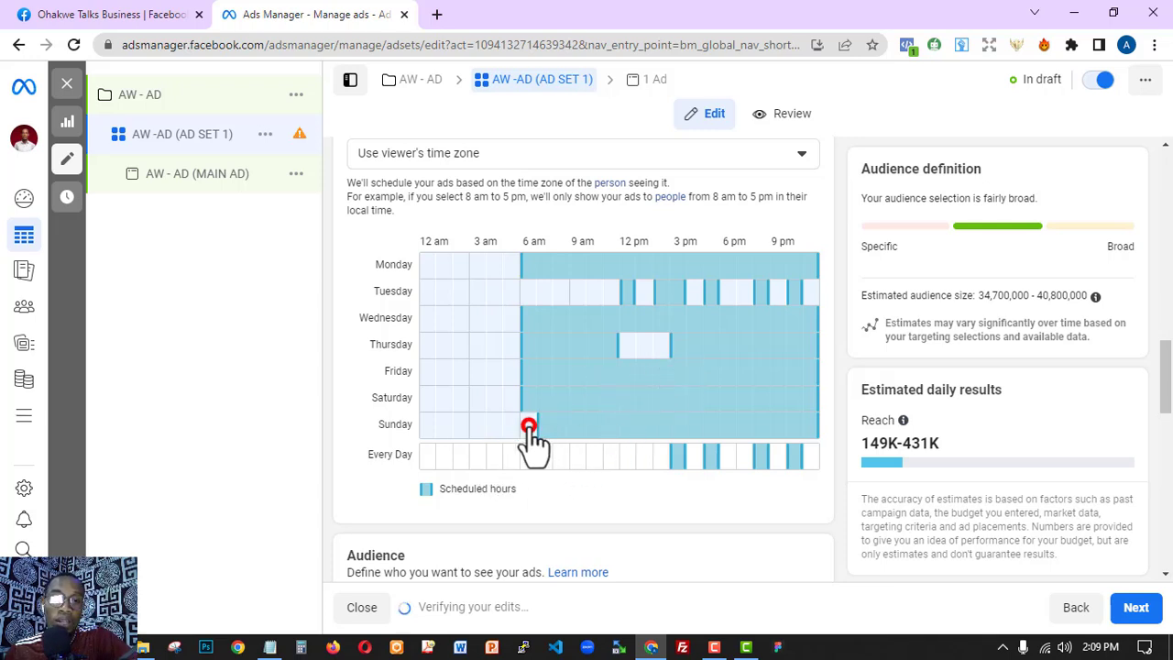
left_click(542, 426)
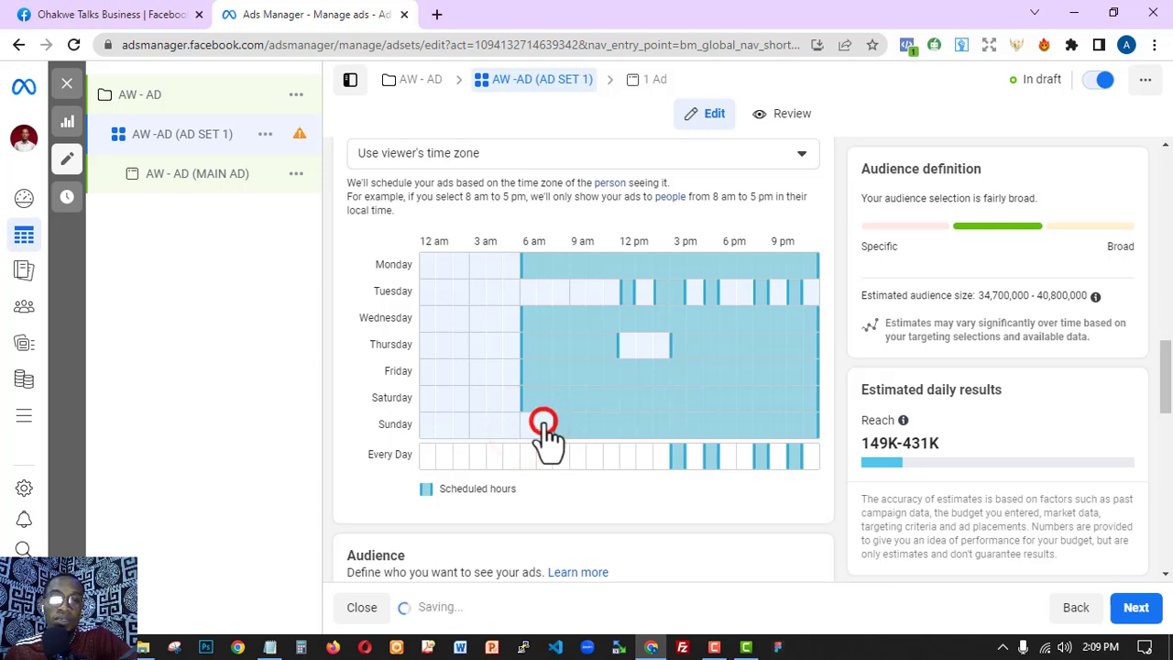
left_click(559, 429)
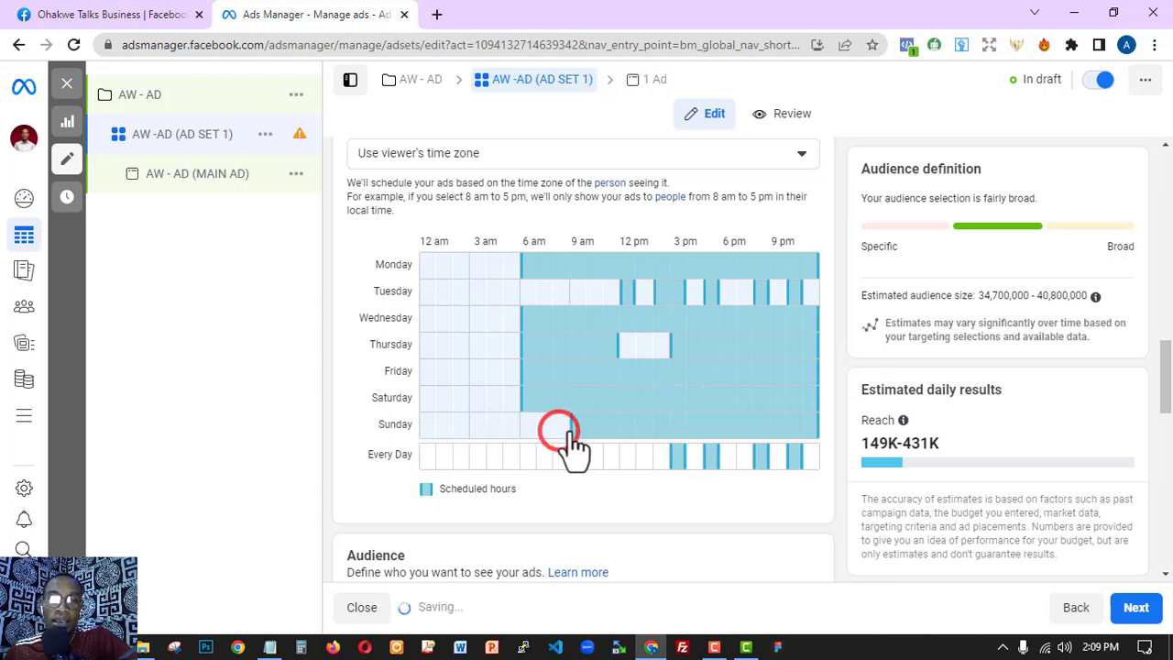
left_click(577, 427)
left_click(590, 430)
left_click(606, 427)
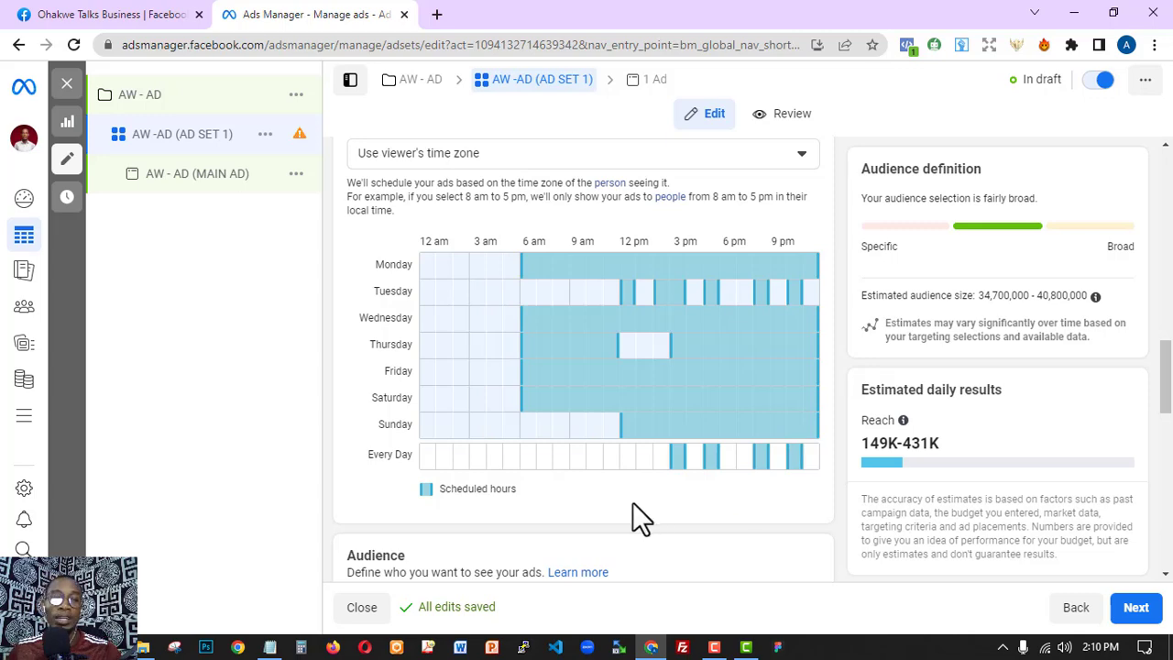
Switch the ad set from a lifetime budget to a daily budget of ₦20,000.
scroll(523, 393, "up", 5)
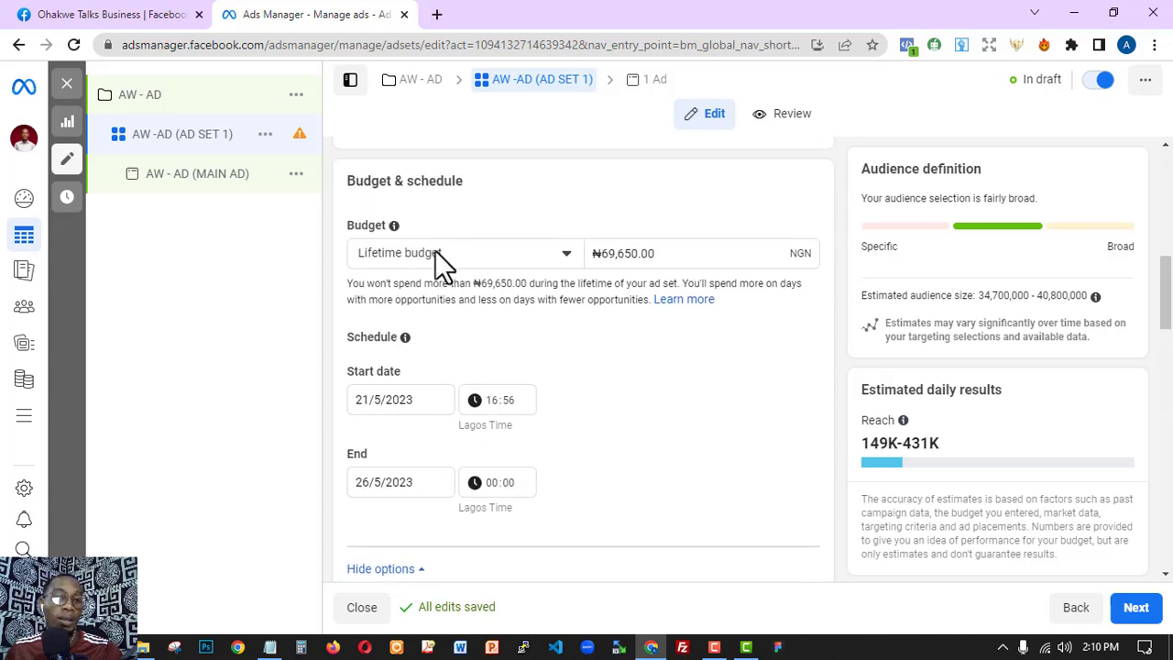
left_click(435, 249)
left_click(429, 294)
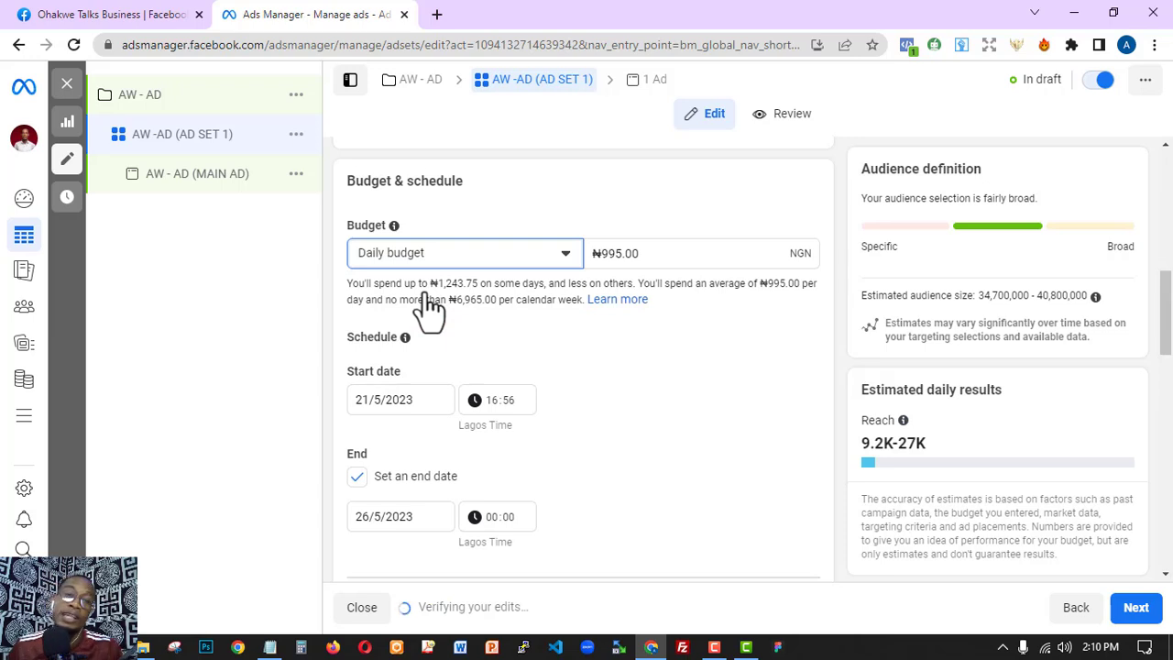
left_click_drag(653, 254, 591, 261)
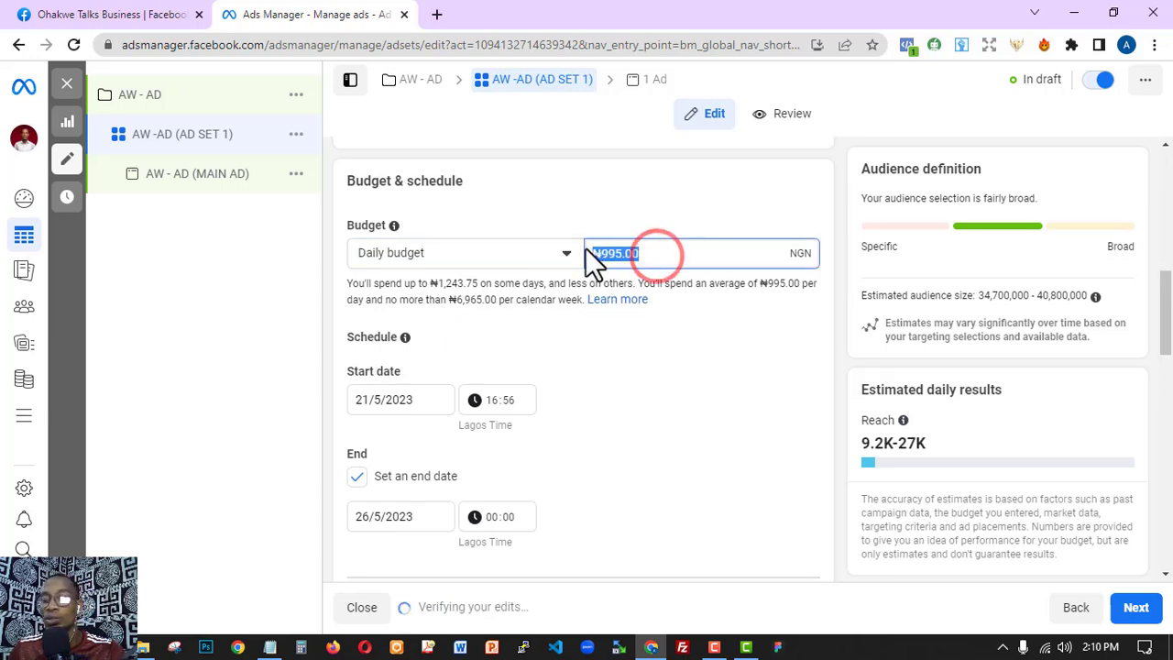
type("20000")
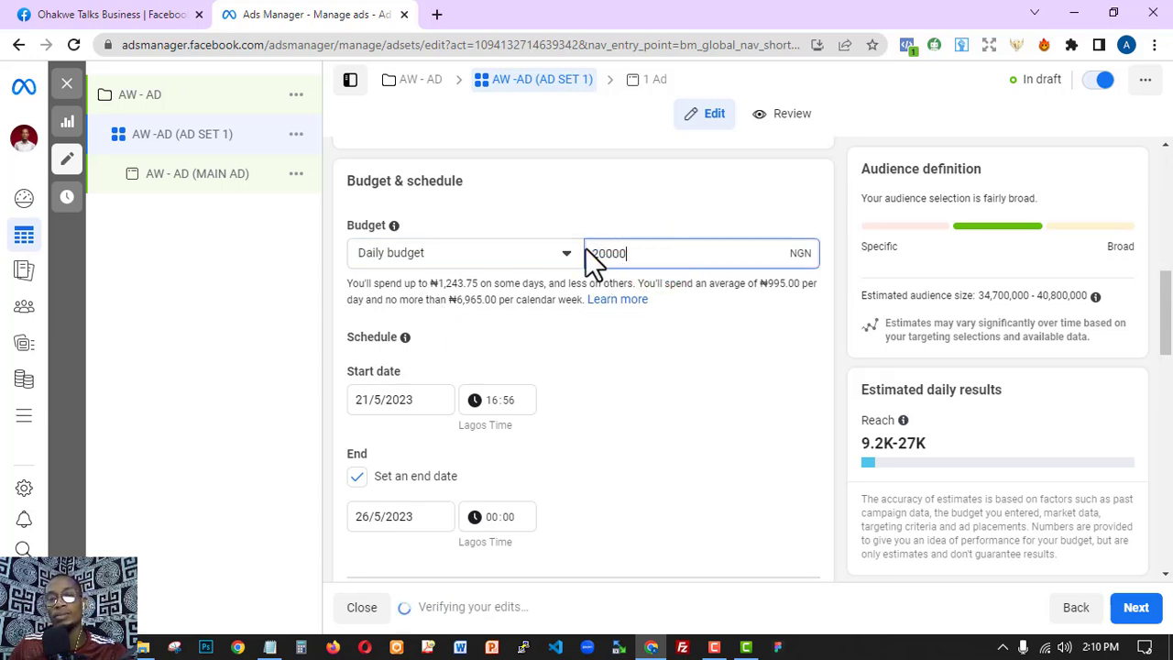
left_click(532, 302)
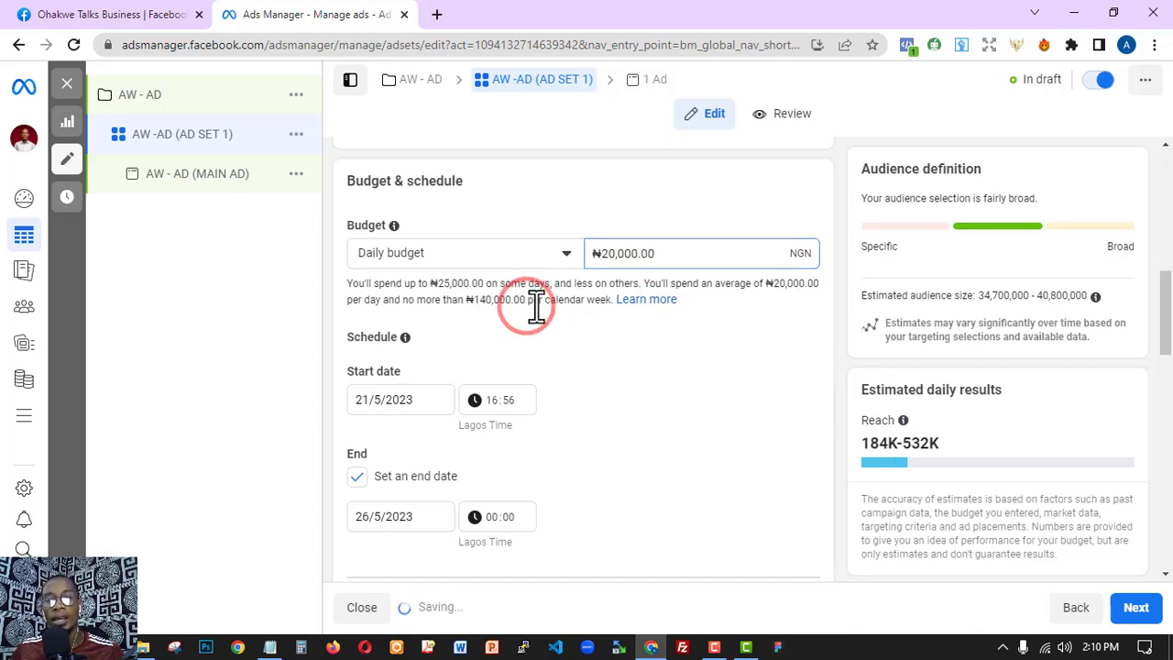
Try adding Ghana to the audience's included locations alongside Nigeria, and remove it again.
scroll(539, 341, "down", 1)
scroll(546, 366, "down", 5)
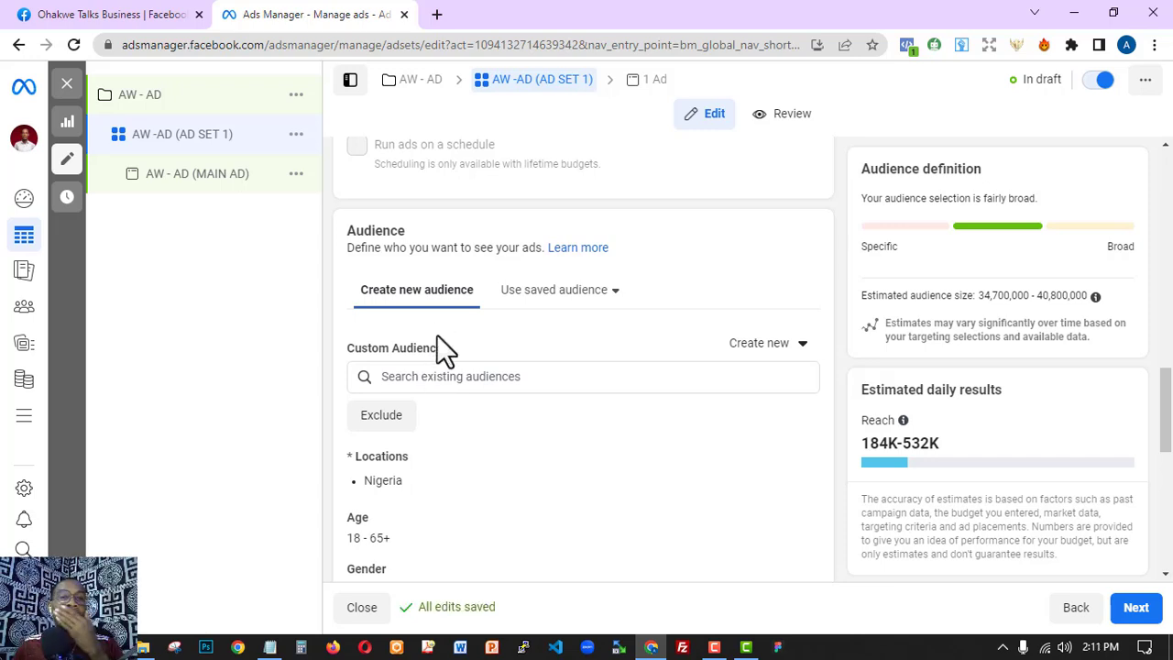
scroll(437, 341, "down", 2)
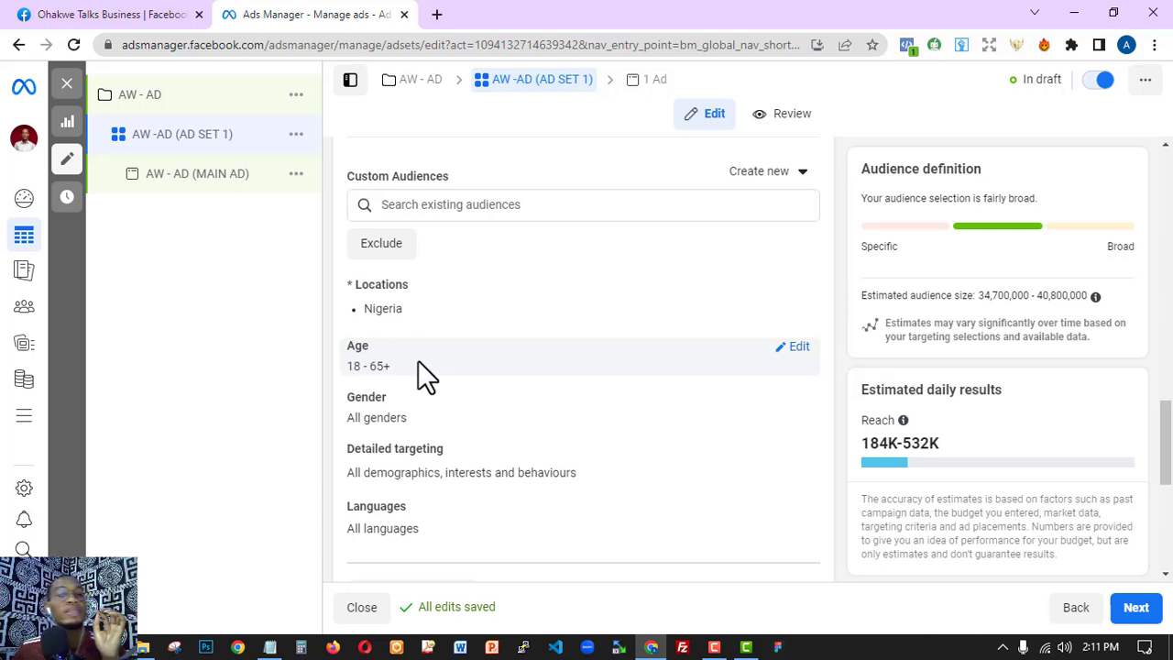
left_click(594, 295)
left_click(501, 420)
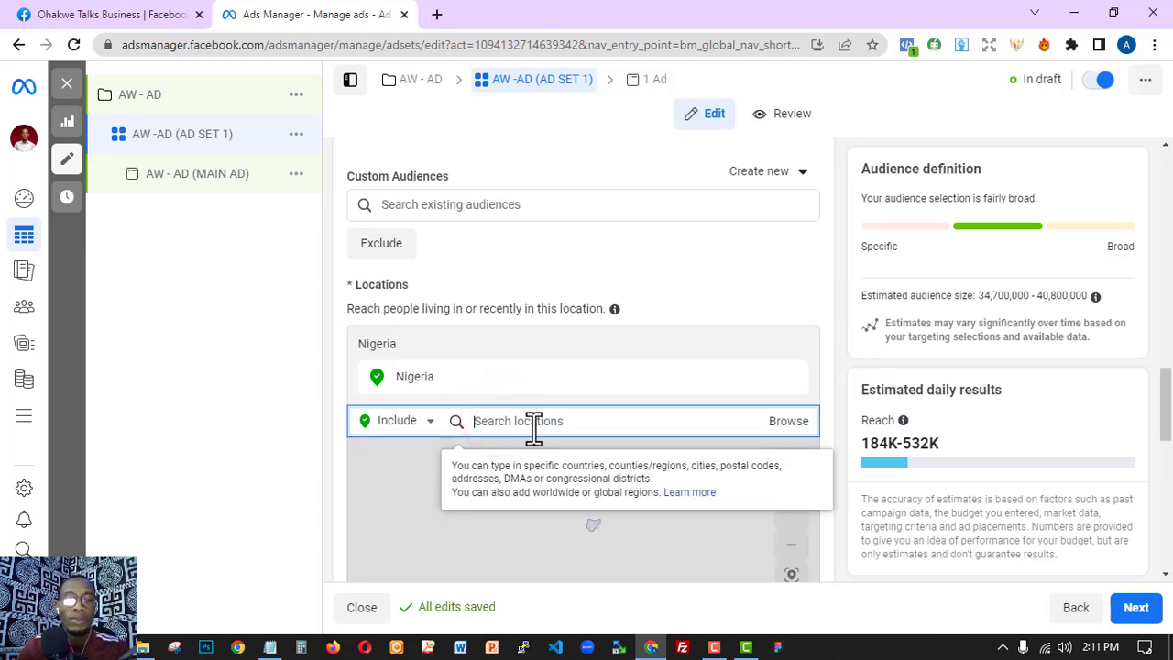
type("GHAN")
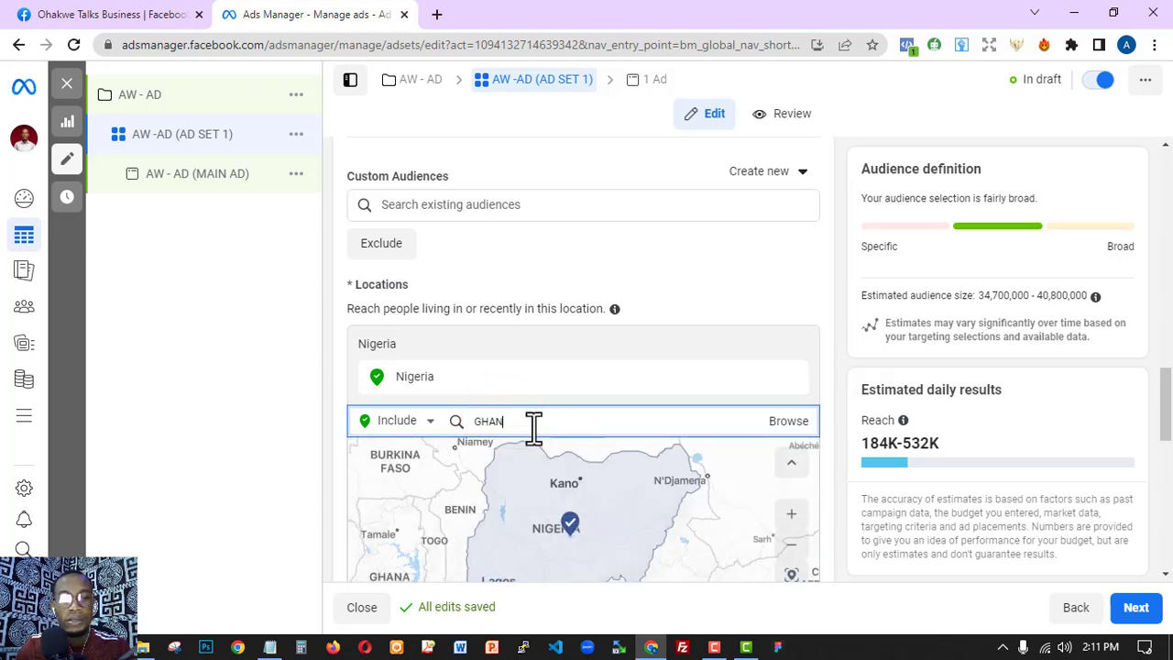
type("A")
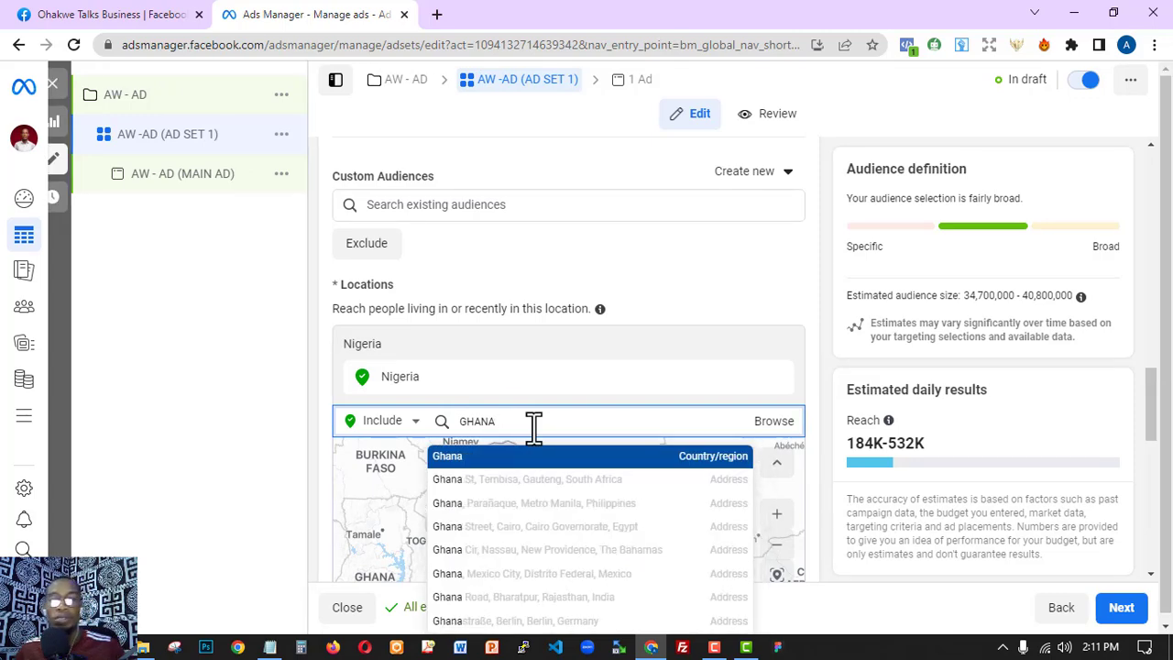
left_click(527, 458)
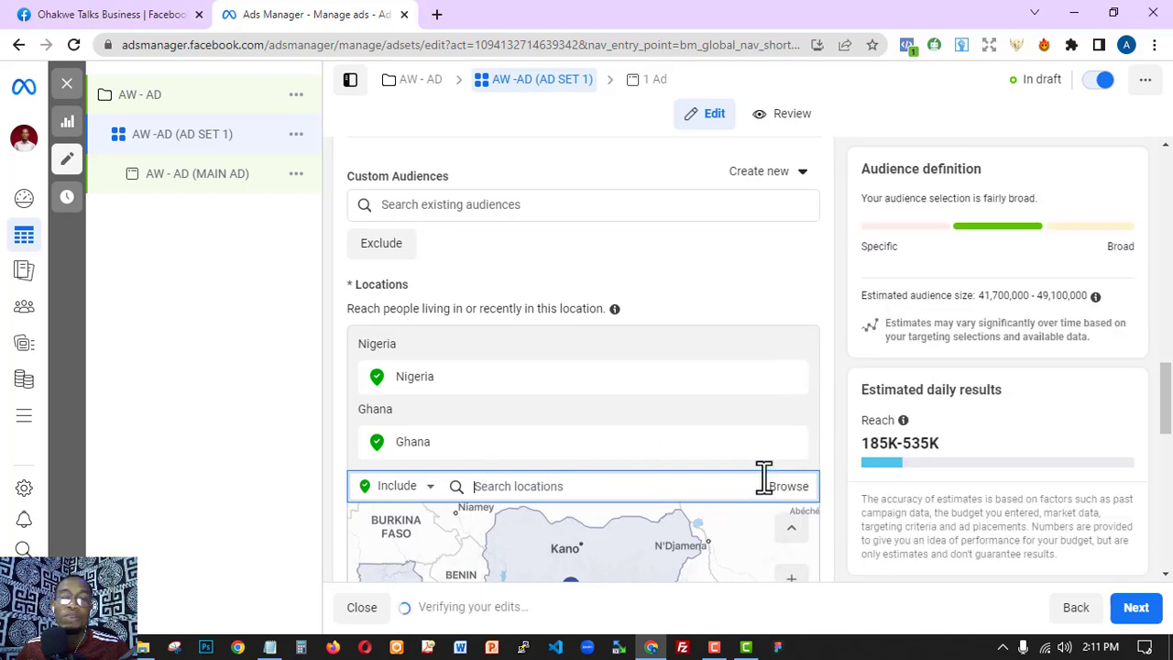
left_click(792, 442)
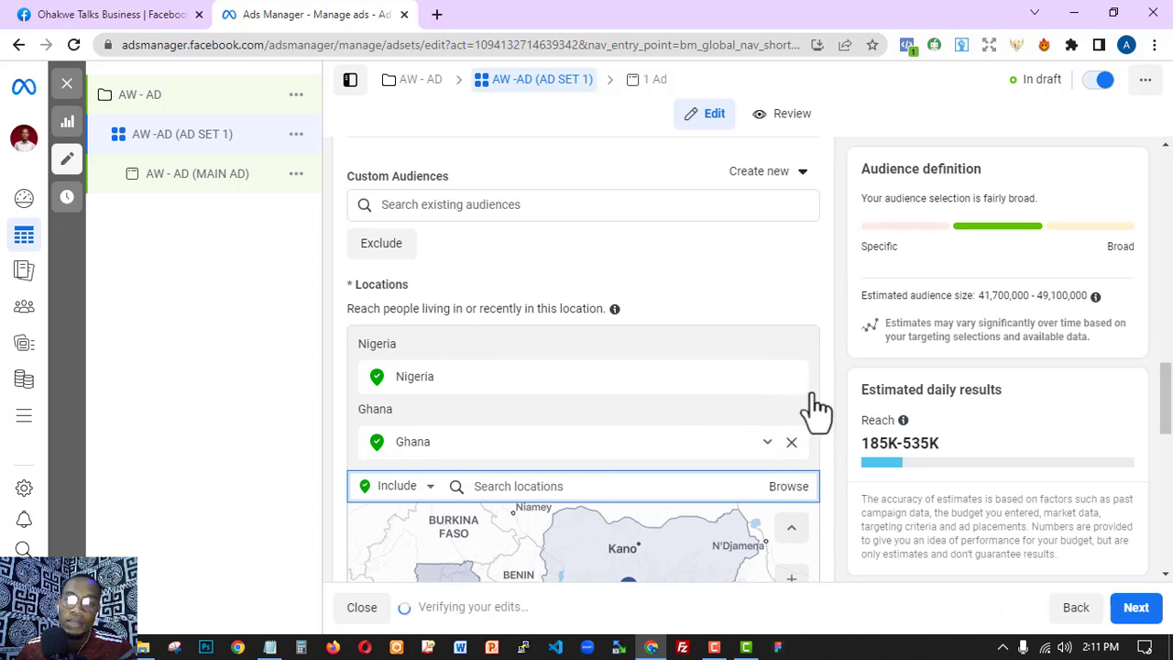
Open the audience's age range for editing.
scroll(852, 291, "down", 2)
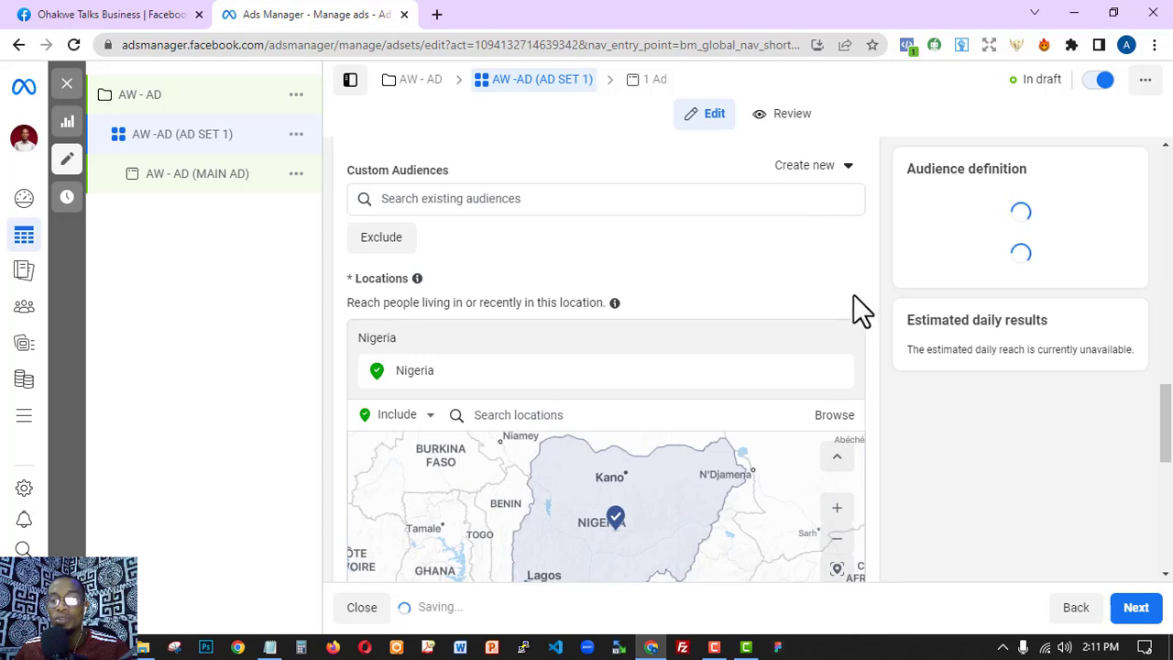
scroll(883, 307, "down", 5)
scroll(857, 327, "up", 5)
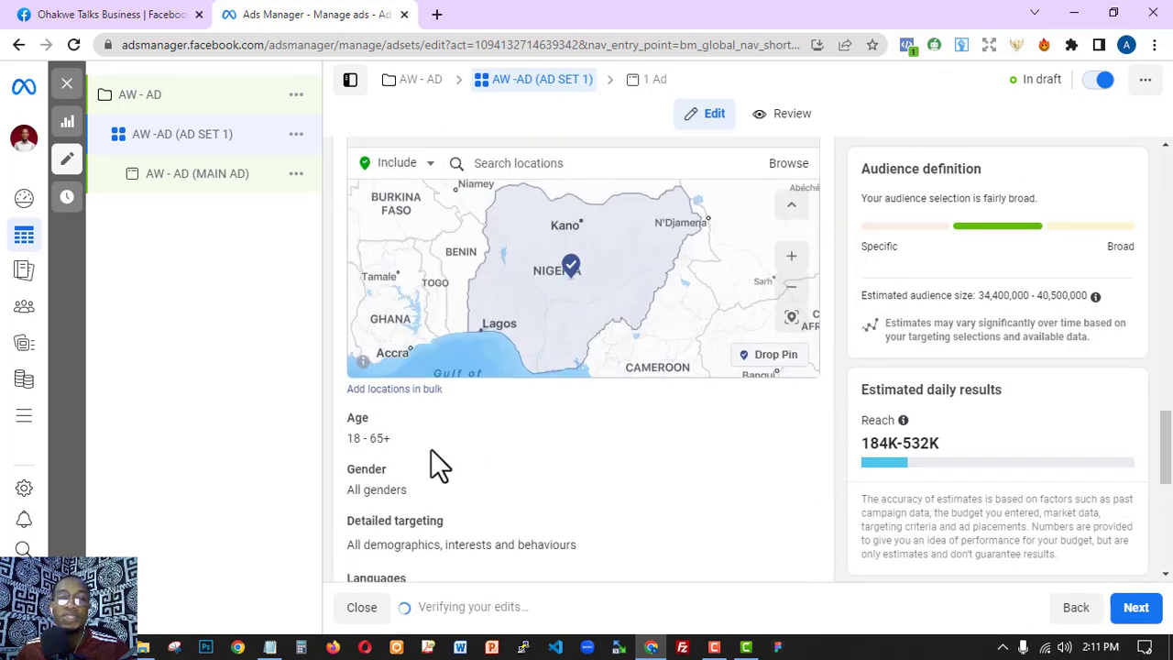
left_click(796, 423)
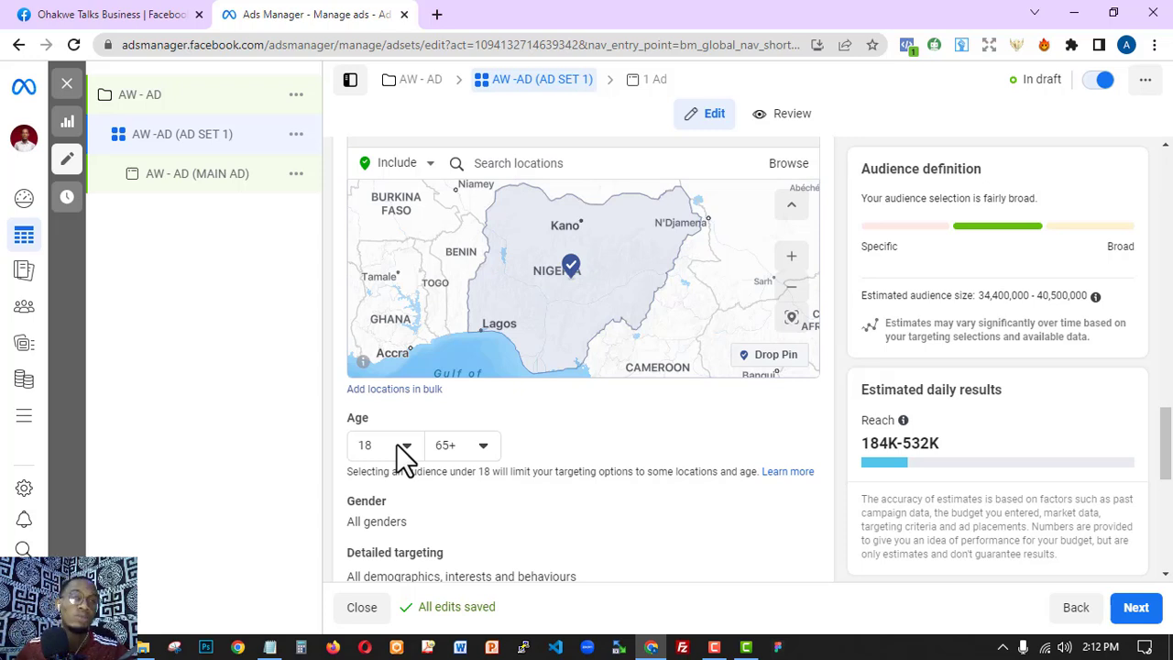
scroll(403, 449, "down", 2)
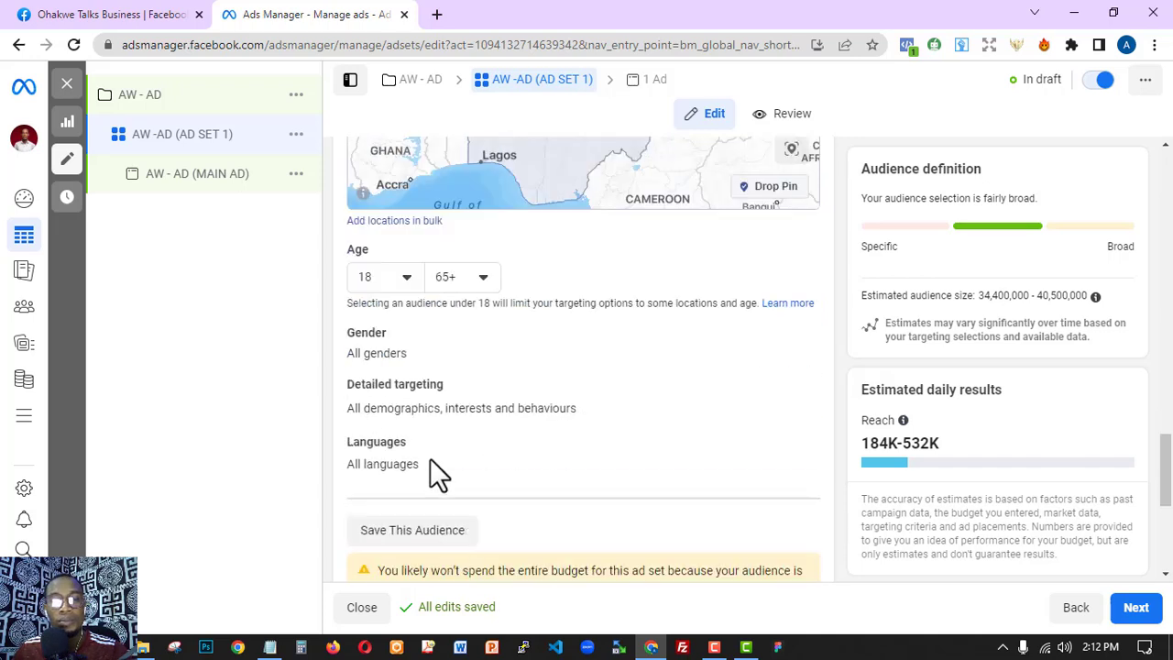
Try limiting the audience's gender to Women, and set it back to All.
left_click(797, 332)
left_click(477, 354)
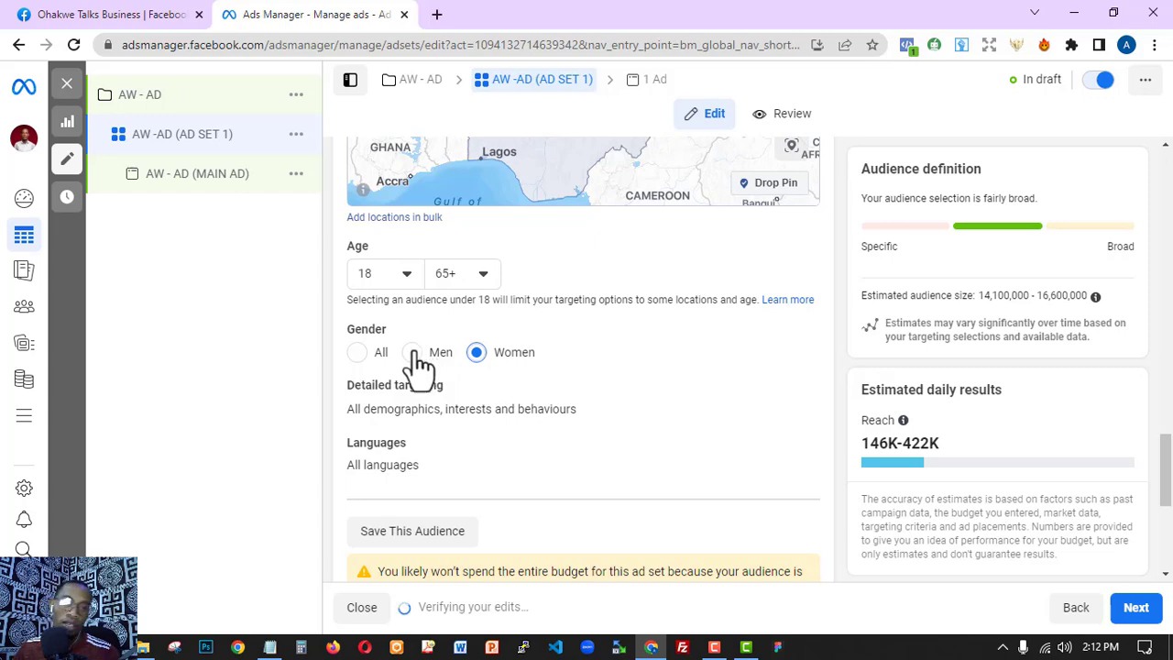
left_click(355, 353)
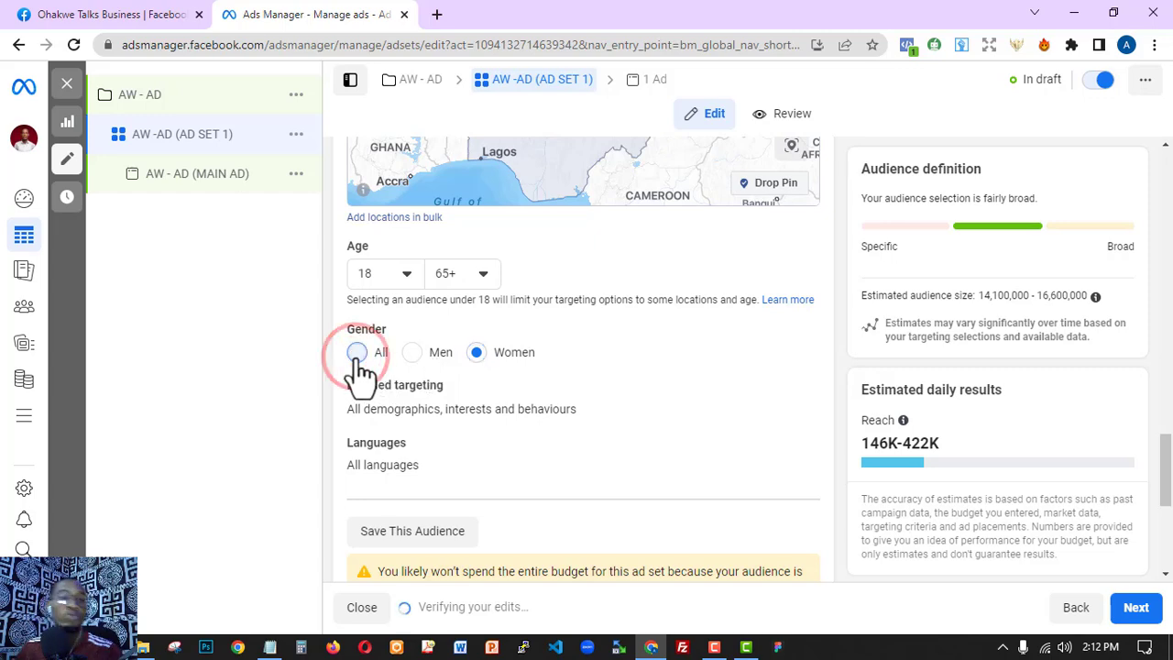
Switch the ad set to manual placements and deselect the Instagram and Audience Network platforms.
mouse_move(799, 396)
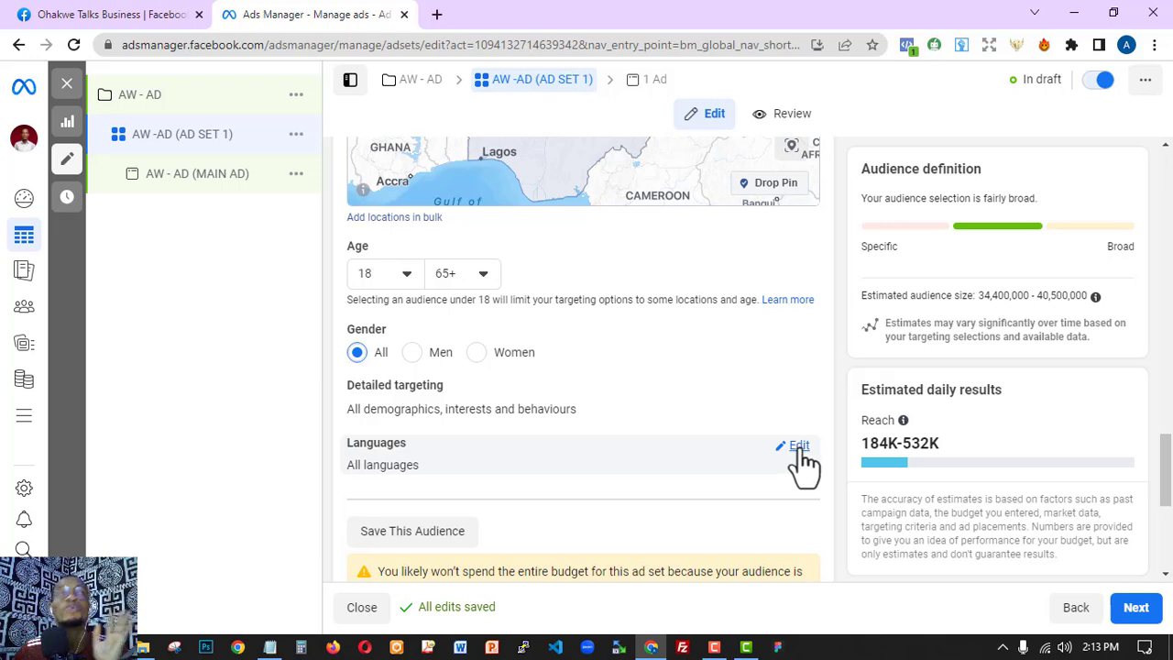
scroll(801, 438, "down", 3)
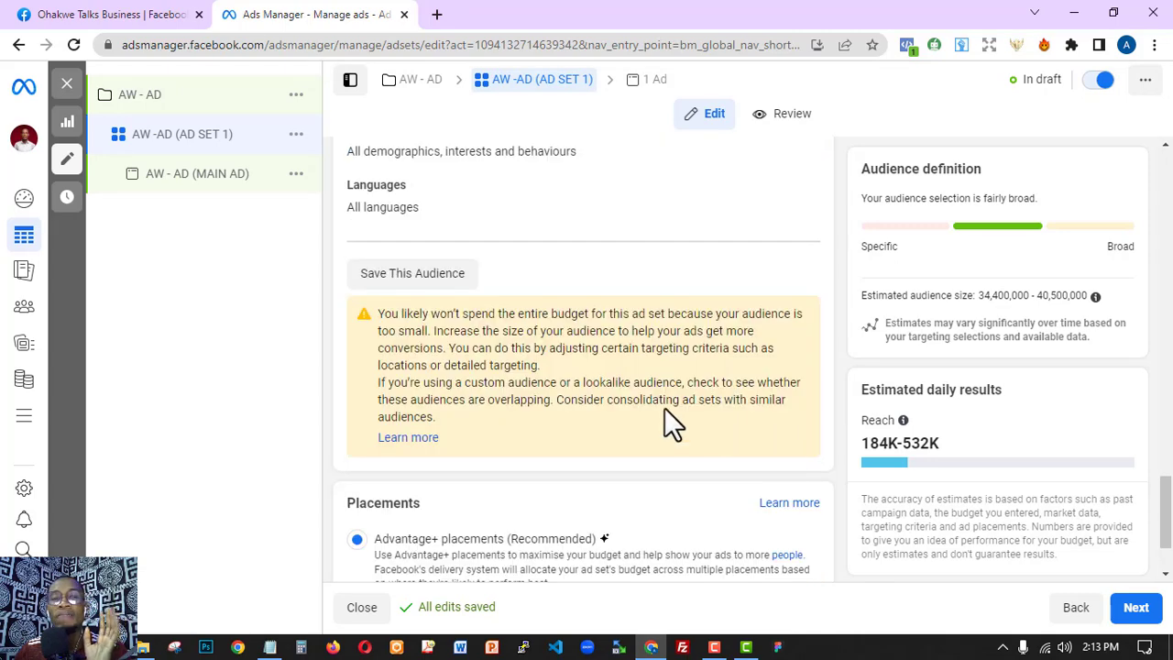
scroll(508, 409, "down", 1)
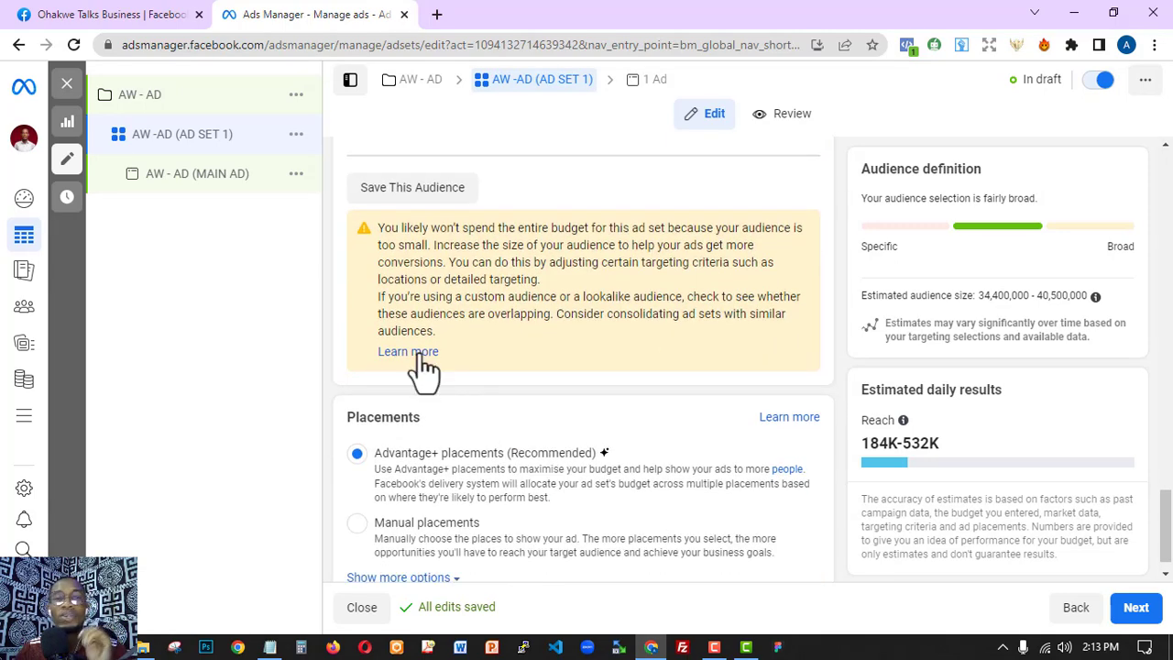
scroll(427, 312, "down", 1)
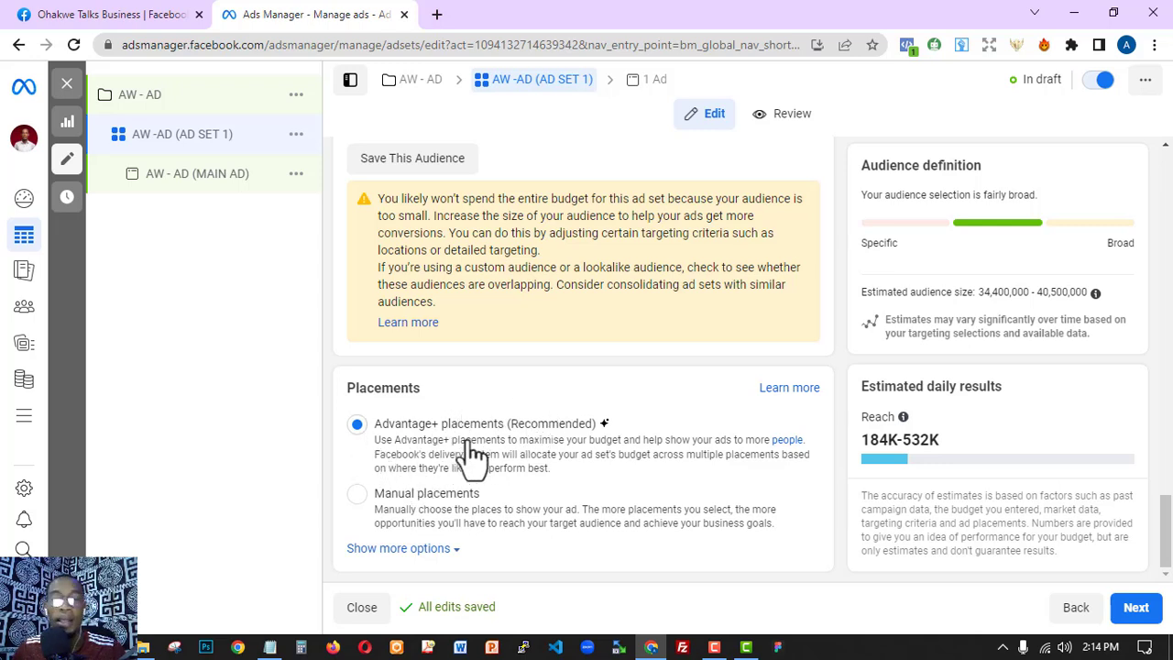
left_click(419, 491)
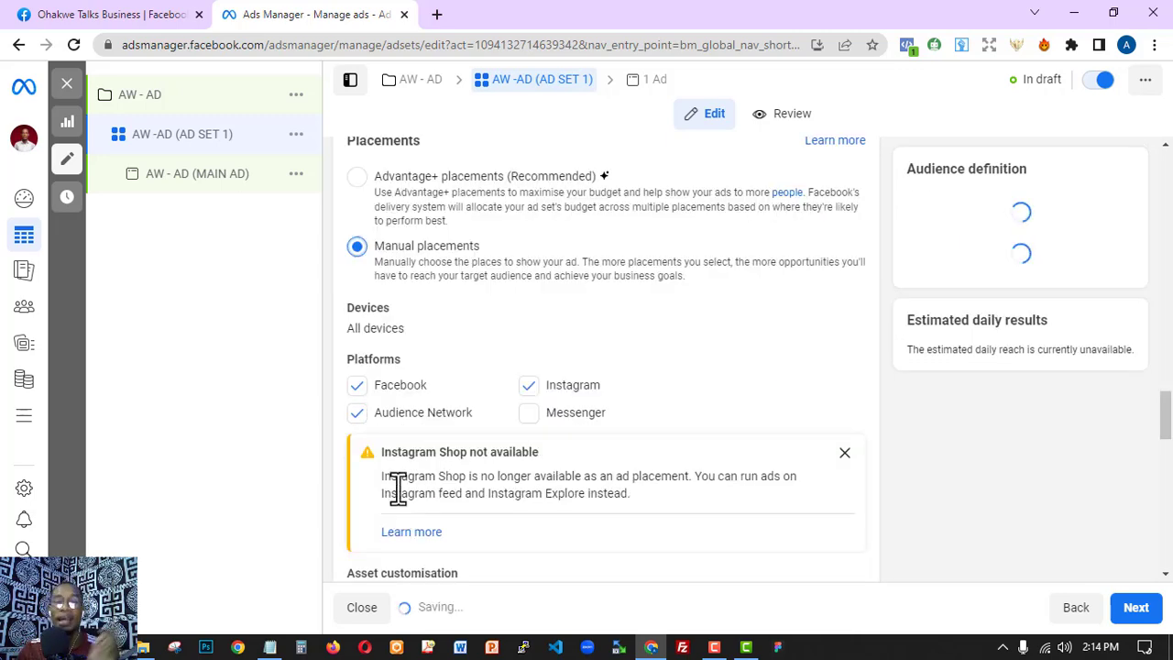
left_click(529, 386)
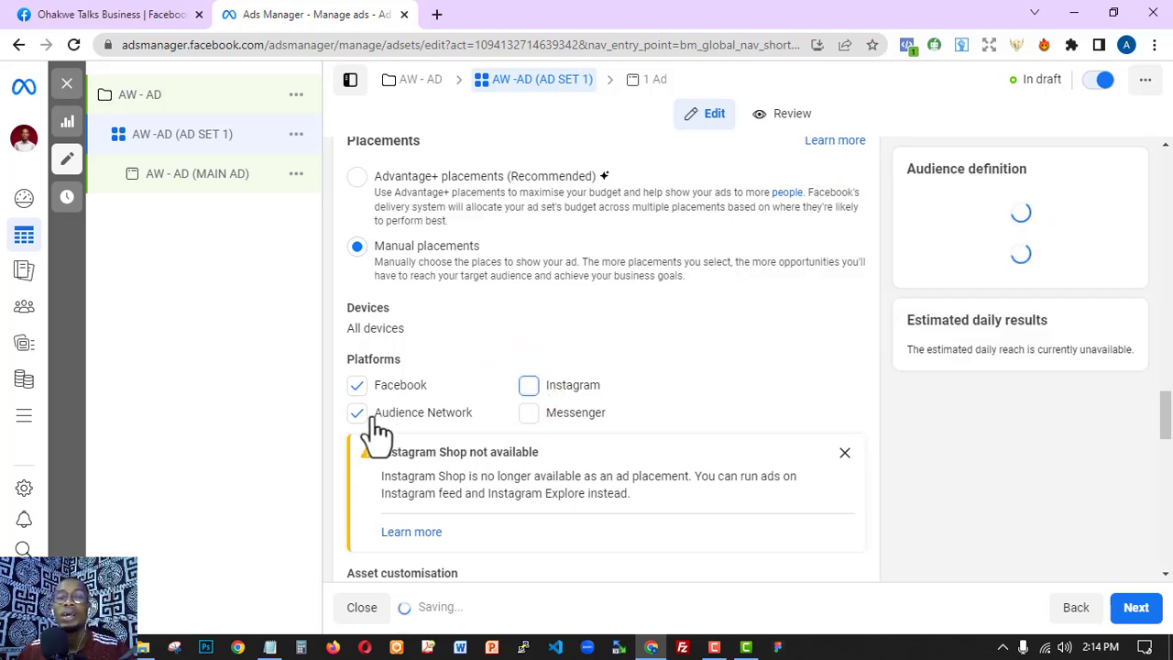
left_click(359, 414)
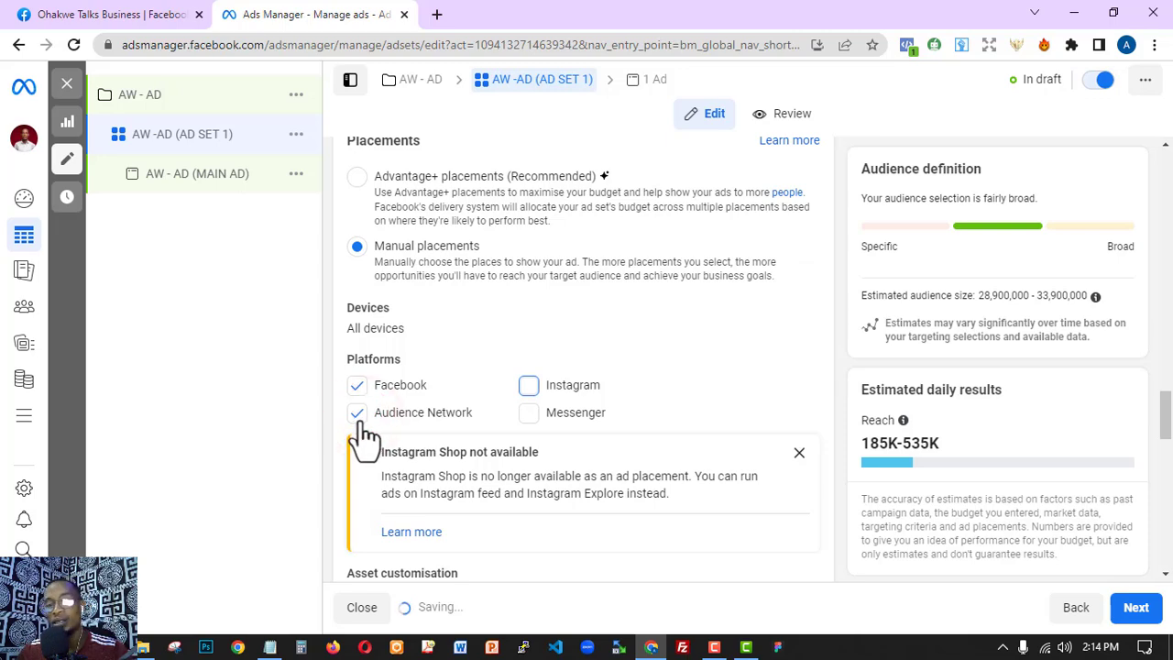
Review the individual manual placements in the Feeds and the Stories and Reels groups.
scroll(473, 431, "down", 4)
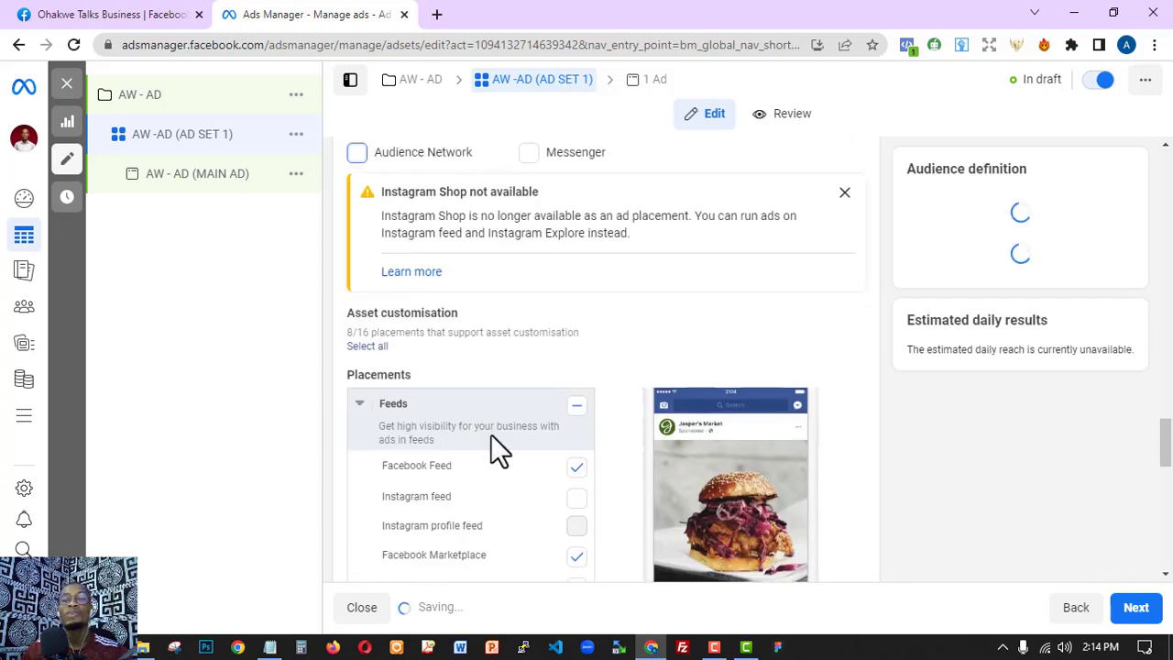
scroll(593, 405, "down", 1)
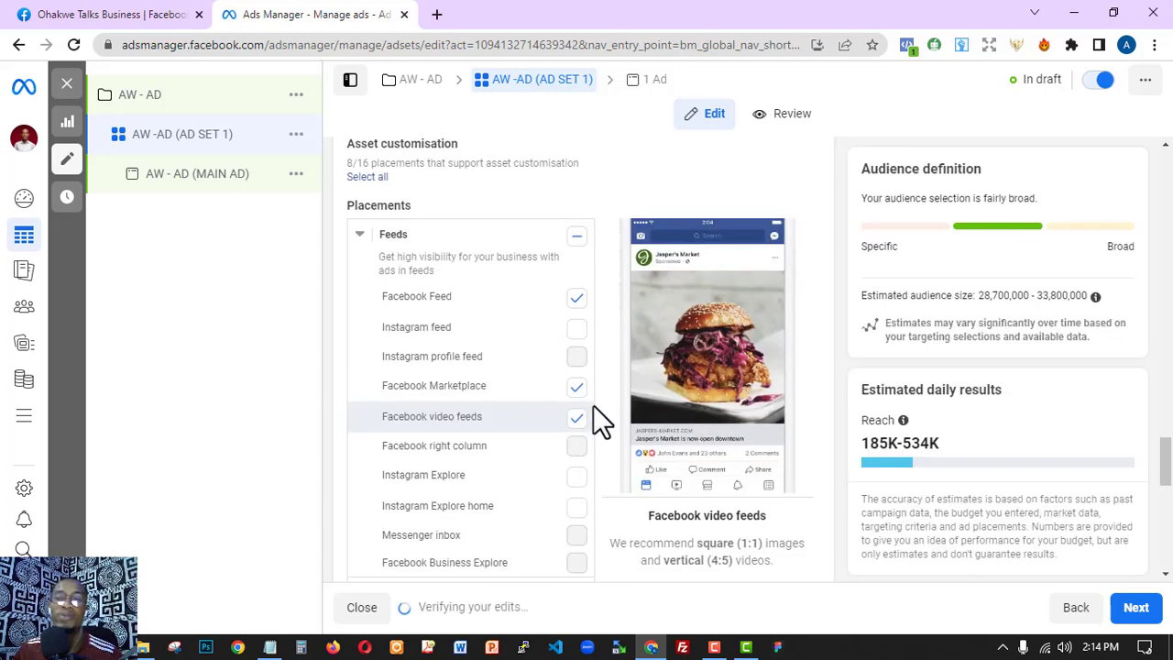
scroll(593, 405, "down", 5)
scroll(594, 412, "down", 2)
scroll(594, 412, "up", 3)
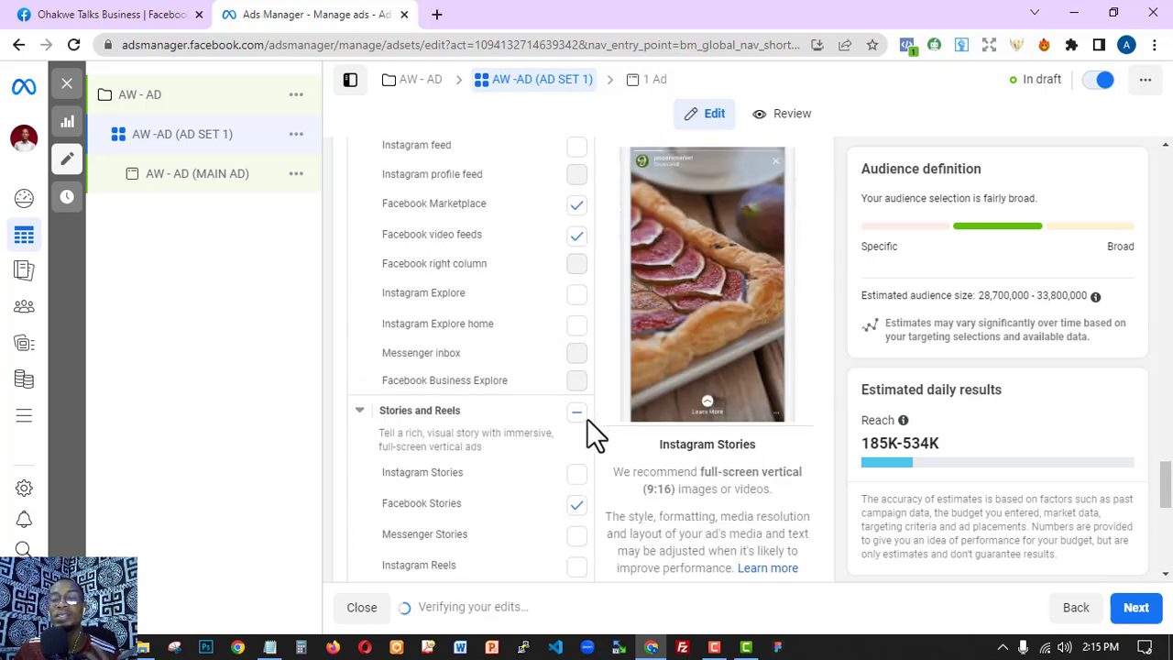
scroll(587, 418, "down", 3)
scroll(603, 403, "up", 10)
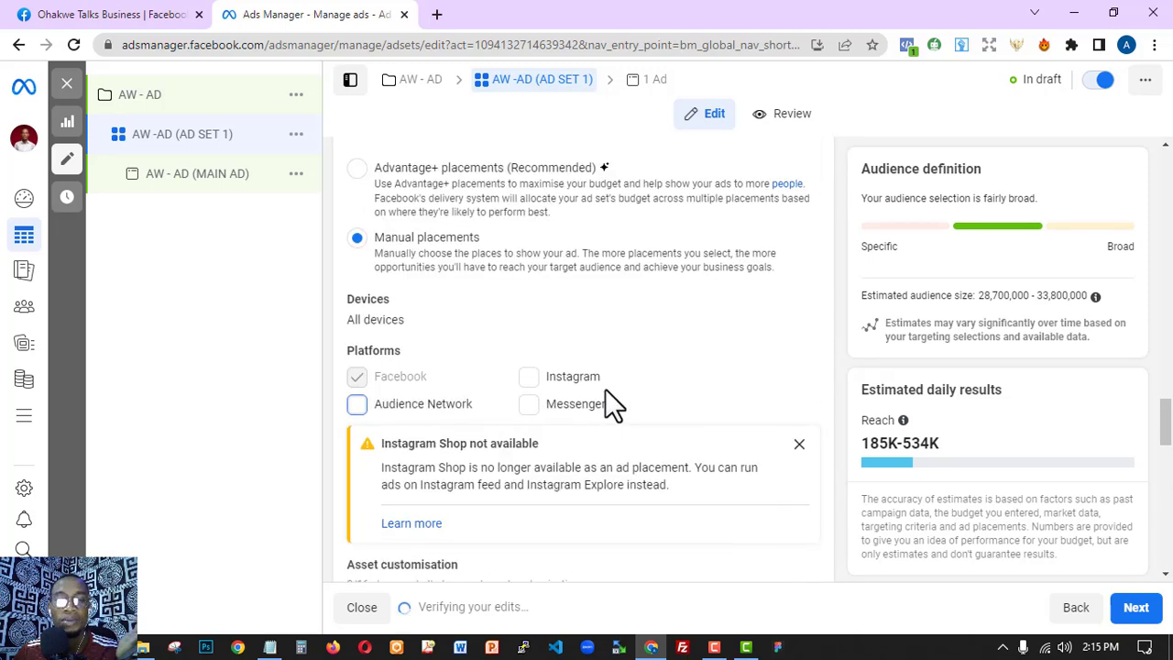
Set the ad set's placements back to Advantage+ placements.
scroll(591, 417, "down", 1)
left_click(361, 337)
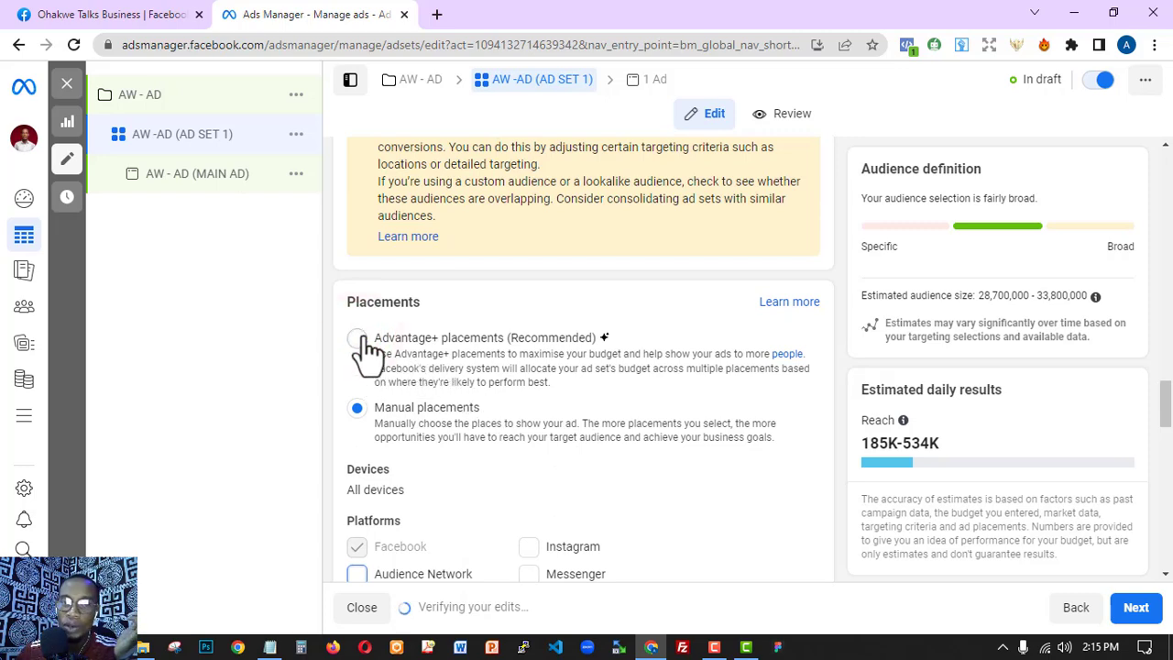
left_click(360, 340)
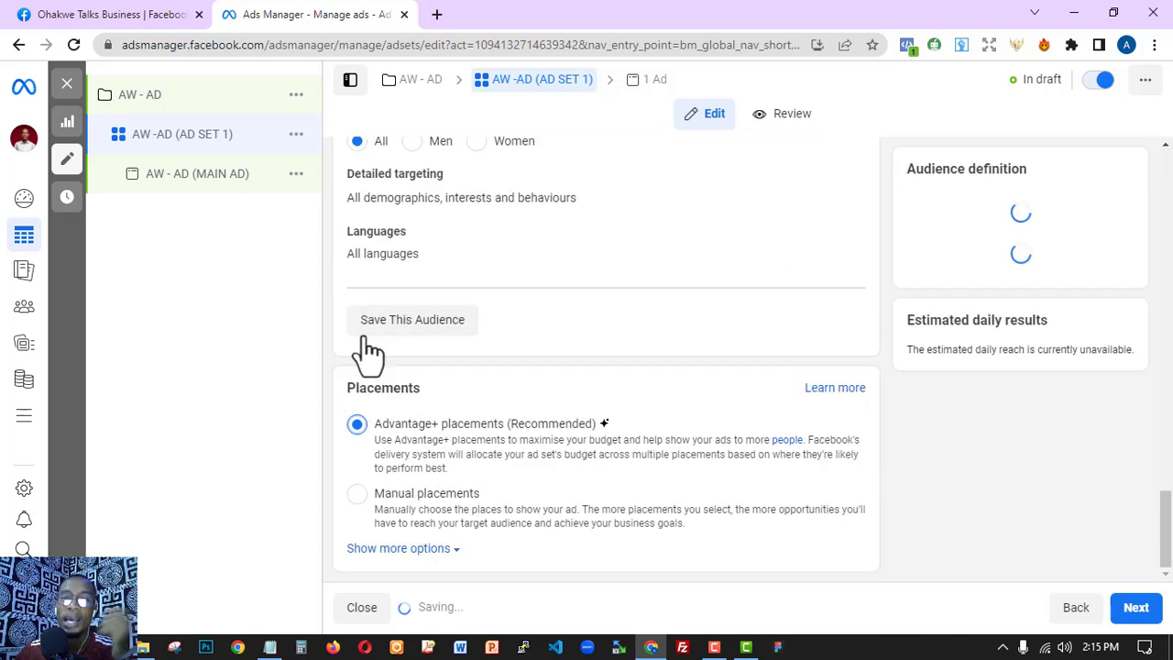
Proceed to the main ad's settings and use the selected Facebook Page as its Instagram account.
left_click(1127, 616)
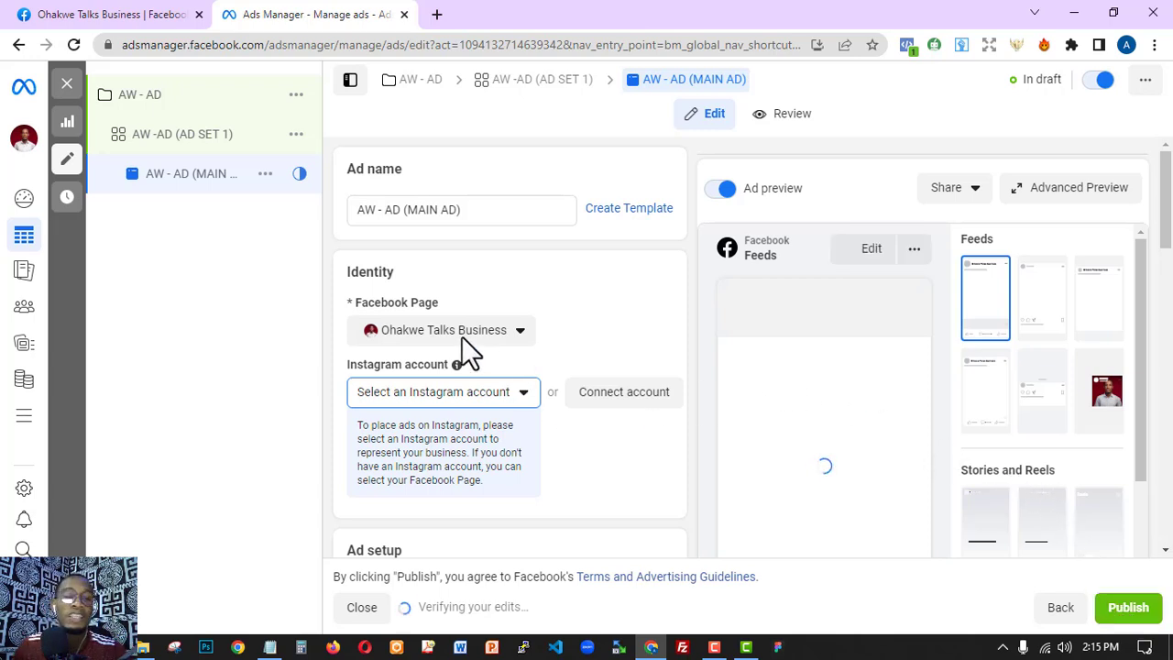
left_click(500, 394)
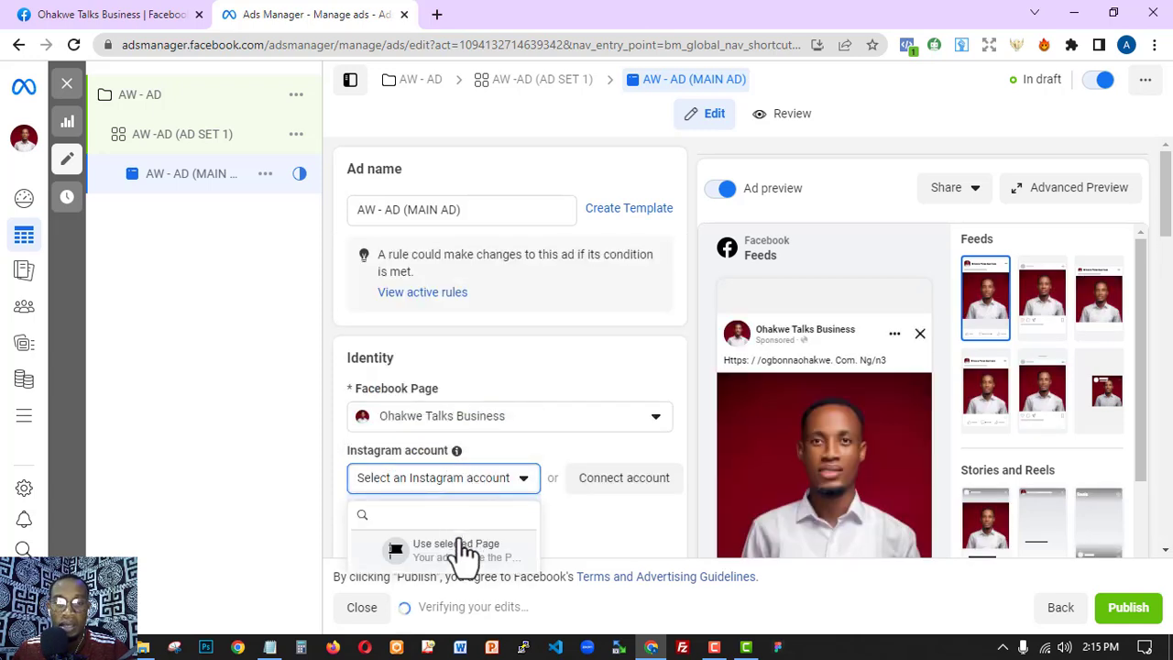
left_click(459, 541)
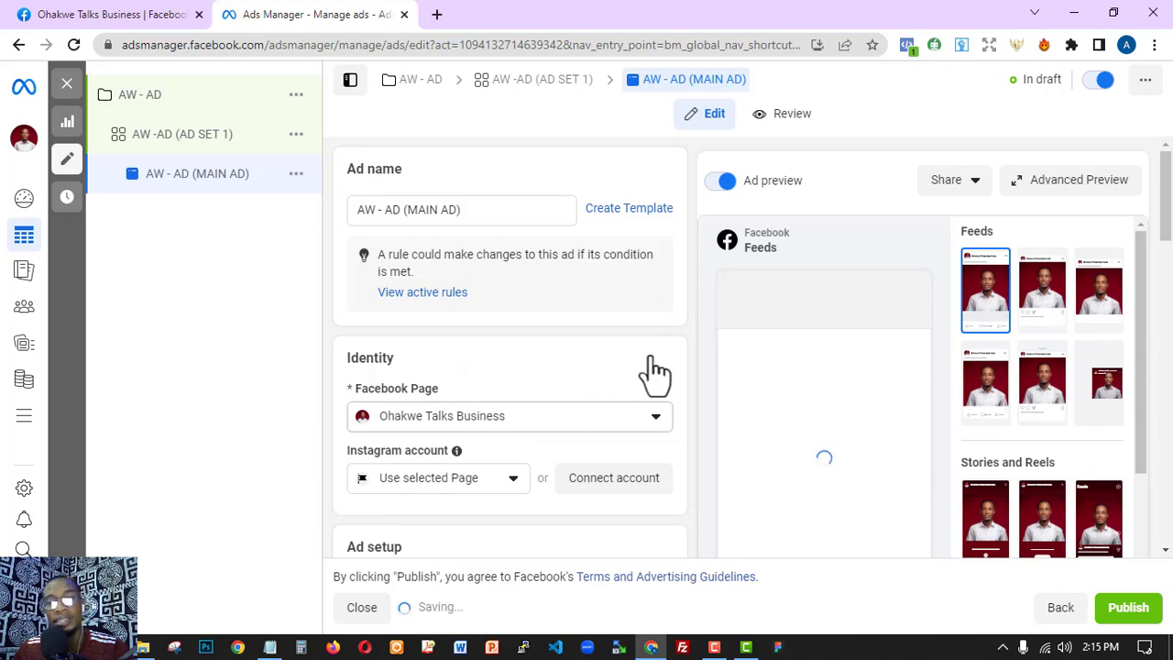
scroll(690, 306, "down", 4)
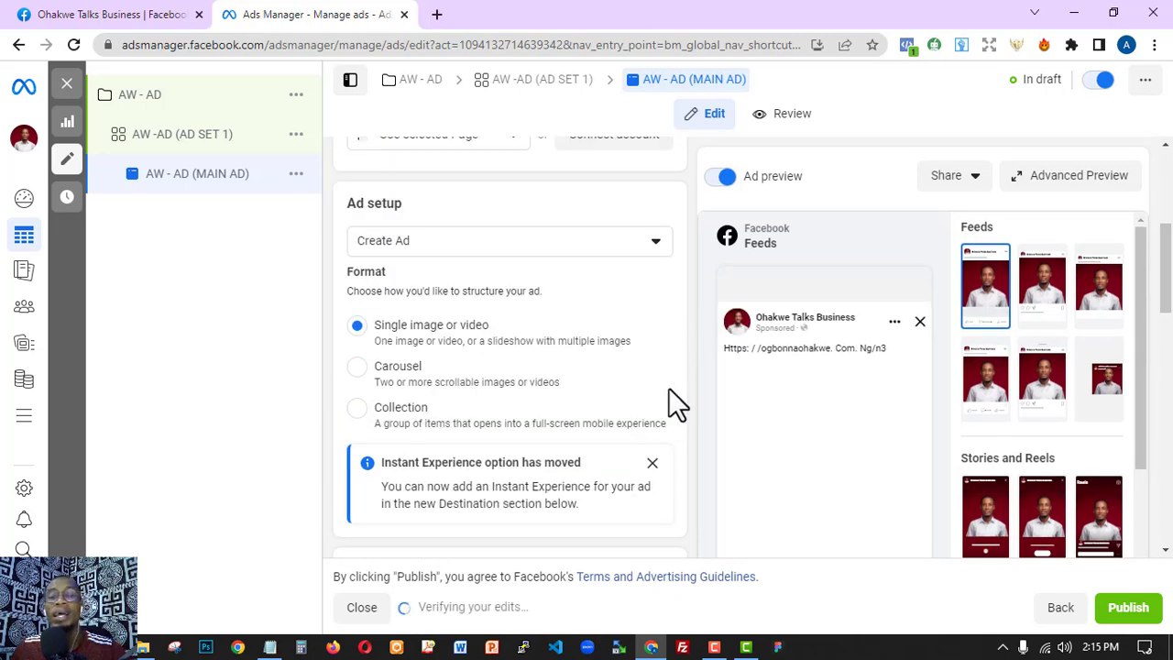
Dismiss the Instant Experience notice and set the ad setup to Use existing post.
left_click(651, 464)
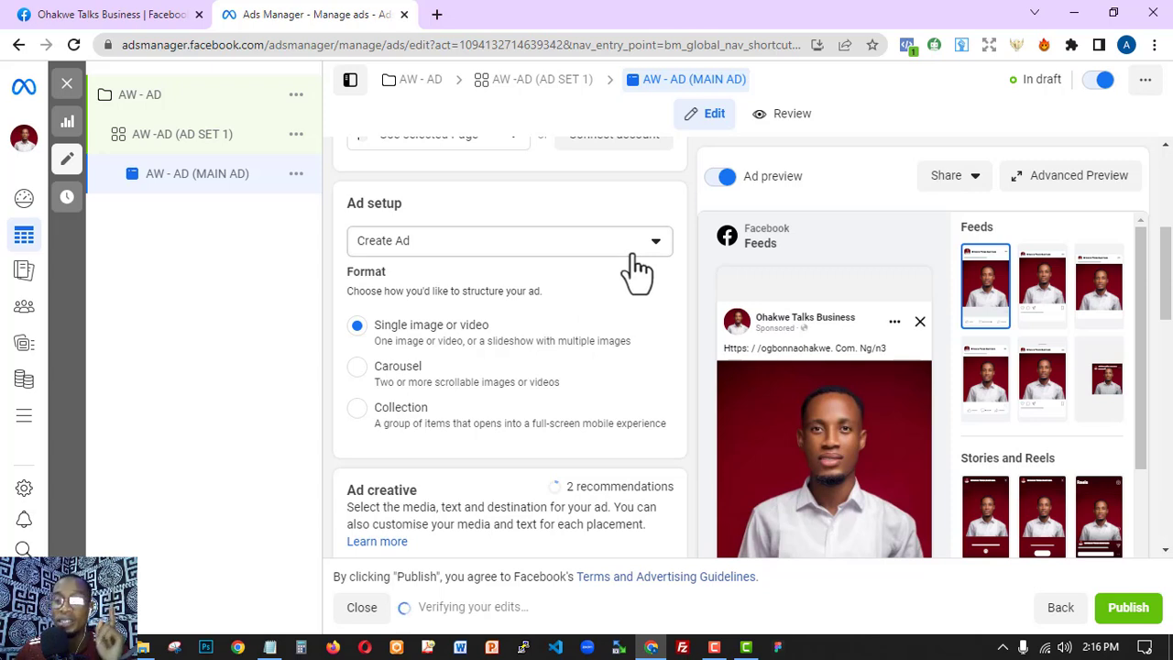
left_click(407, 242)
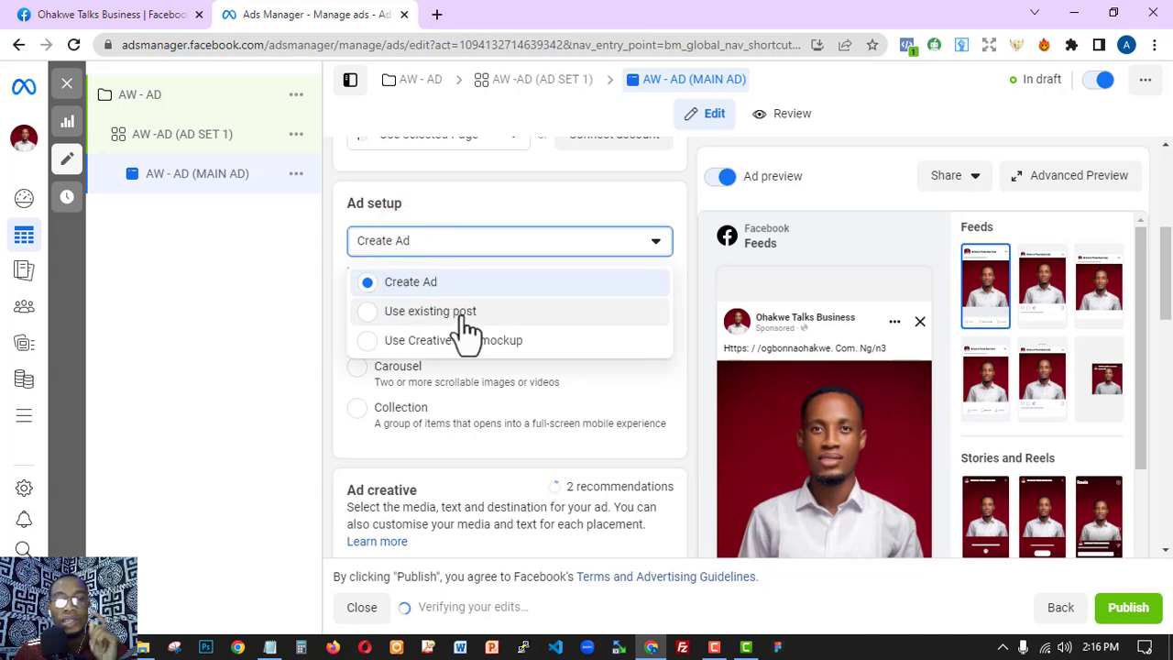
left_click(476, 316)
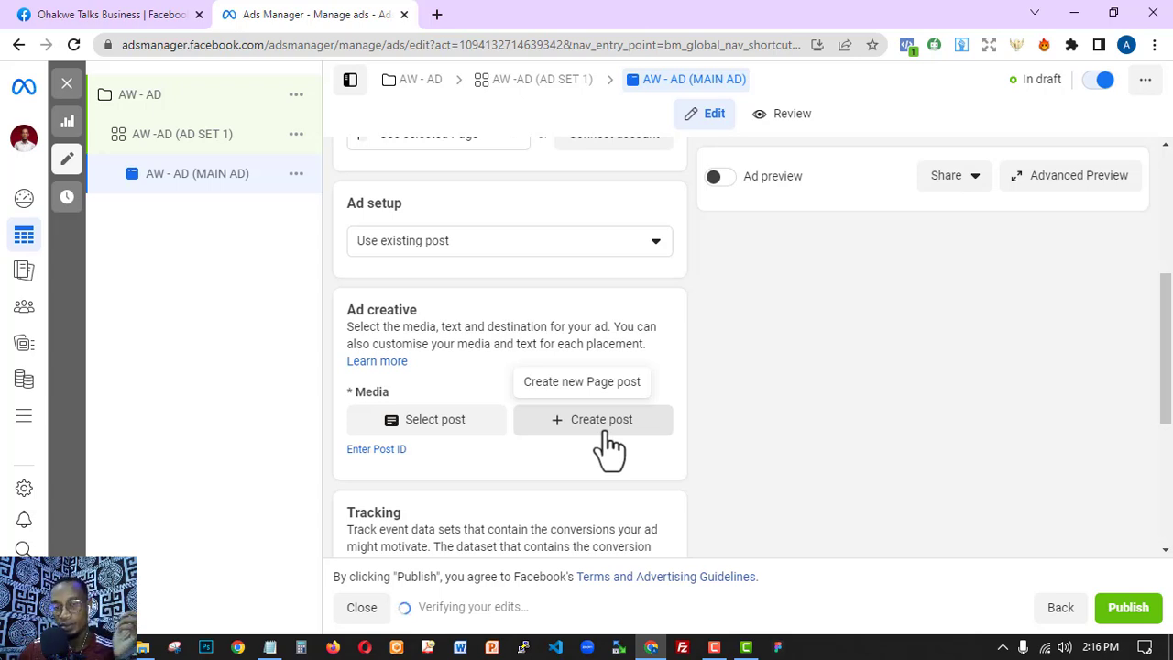
Select the Facebook Page post about the Amazon Kindle Direct Publishing business model as the ad's creative.
left_click(410, 423)
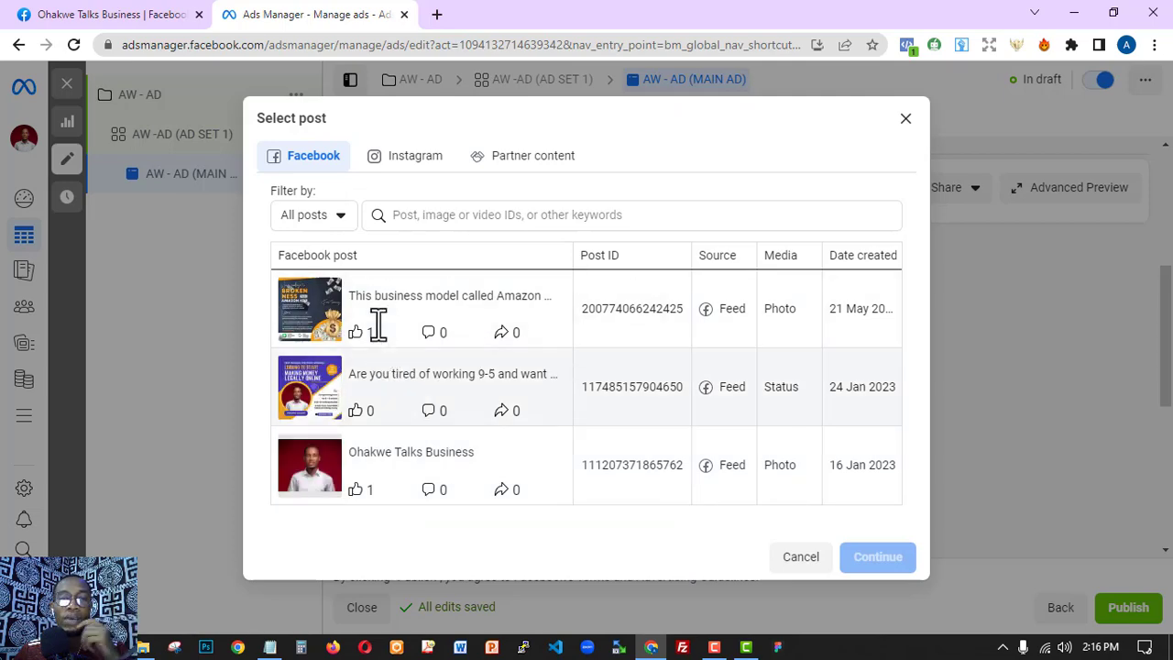
left_click(420, 305)
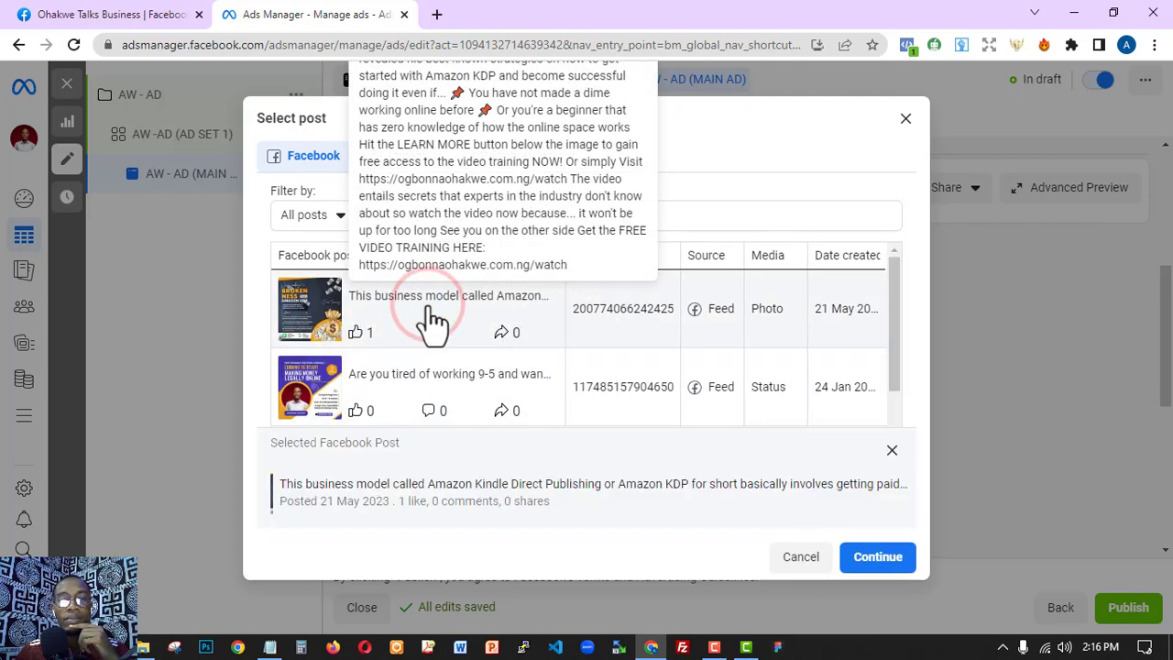
scroll(715, 389, "down", 1)
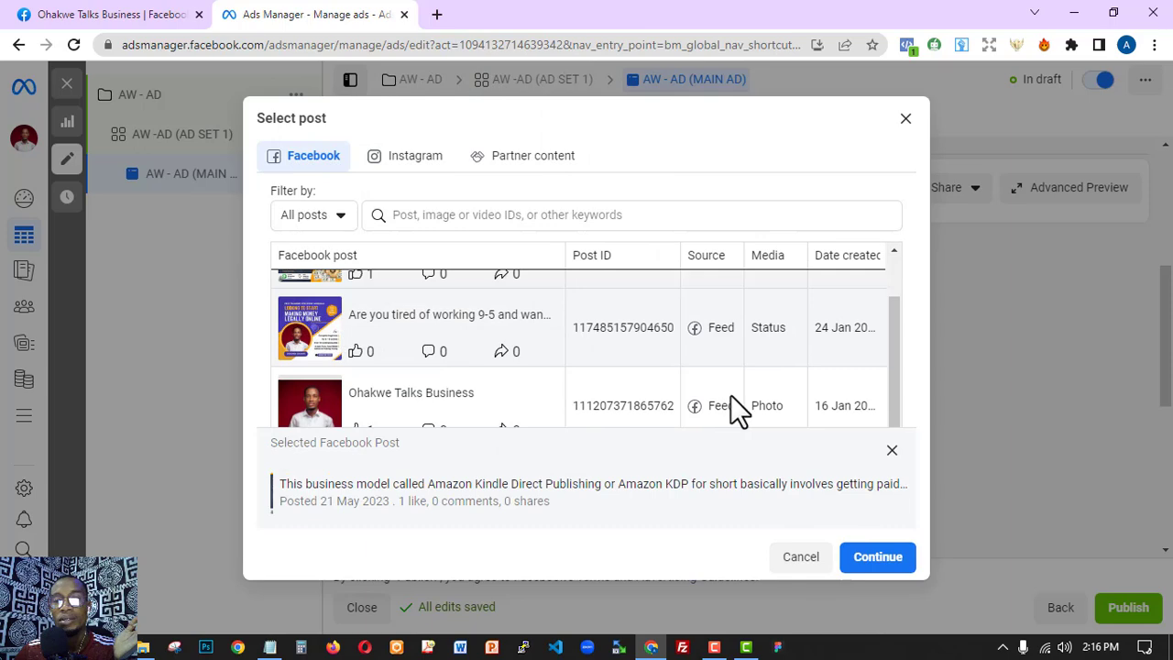
left_click(875, 559)
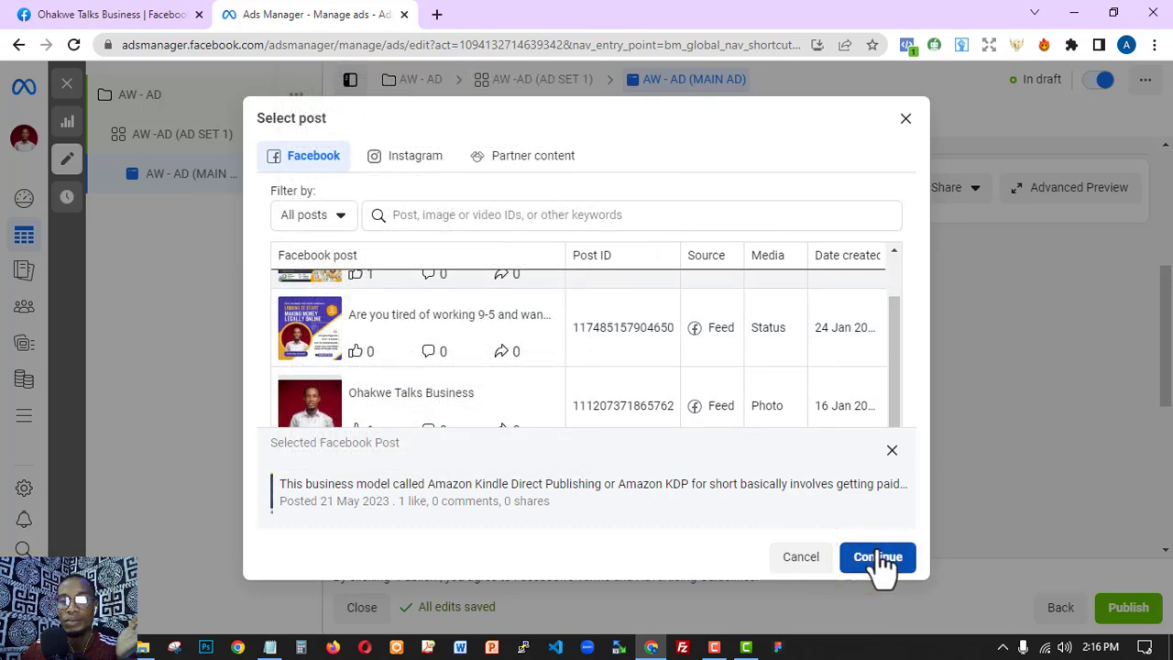
Examine the ad preview with its call-to-action button, the message template options and the Tracking section.
scroll(683, 300, "down", 10)
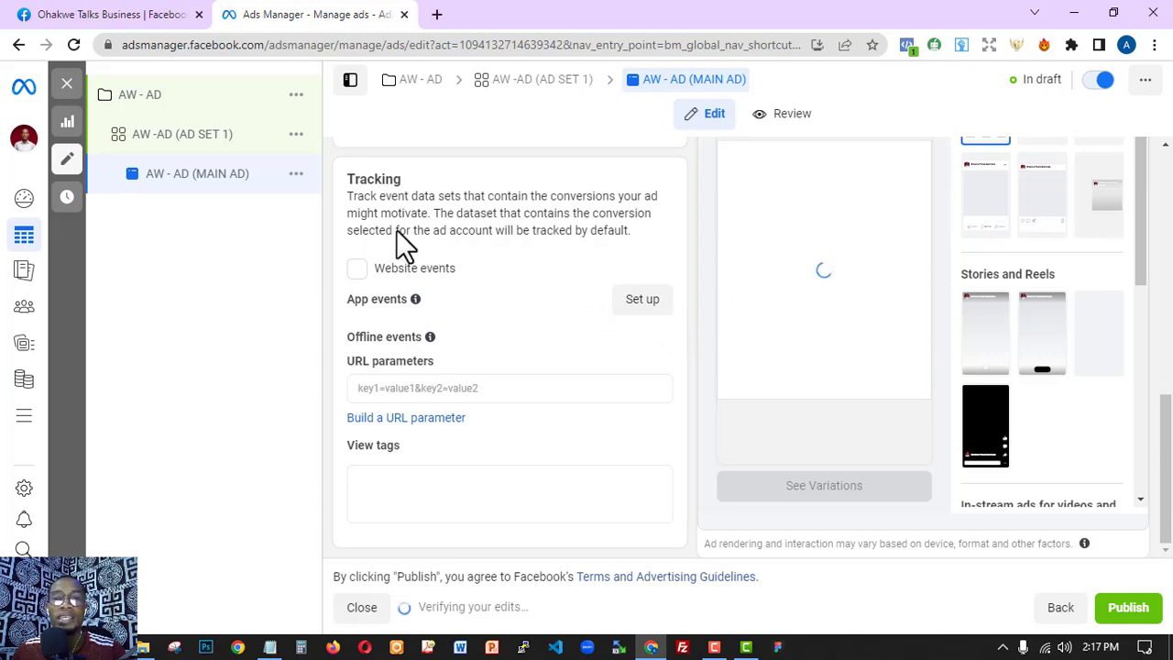
scroll(394, 256, "up", 1)
scroll(461, 293, "up", 2)
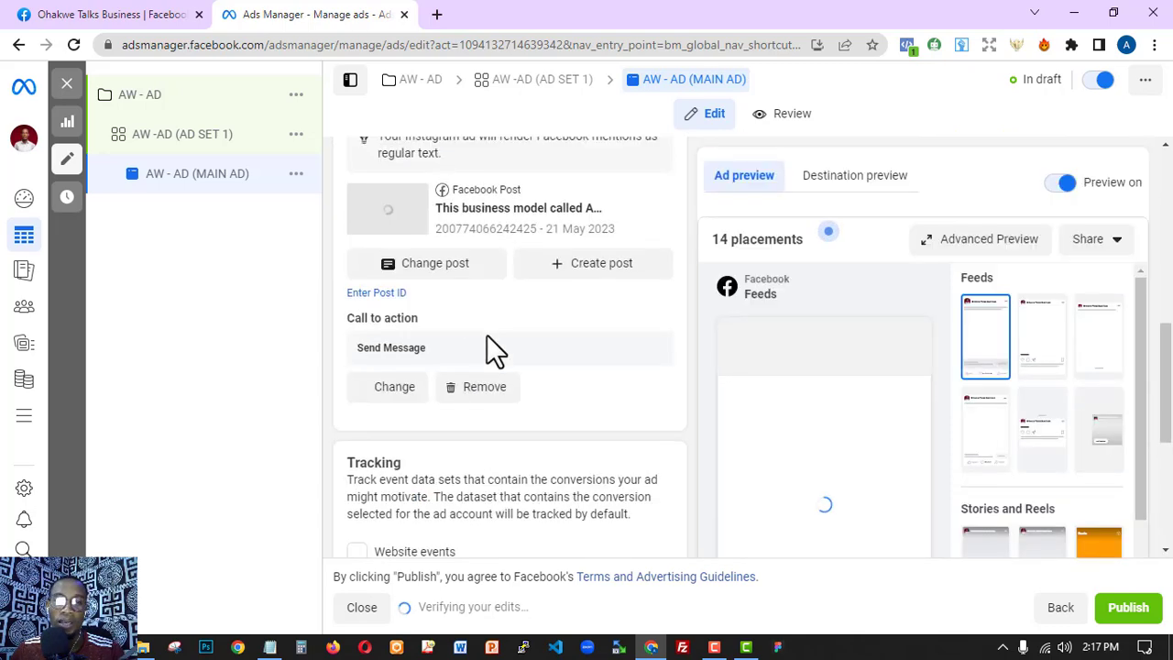
scroll(430, 376, "up", 1)
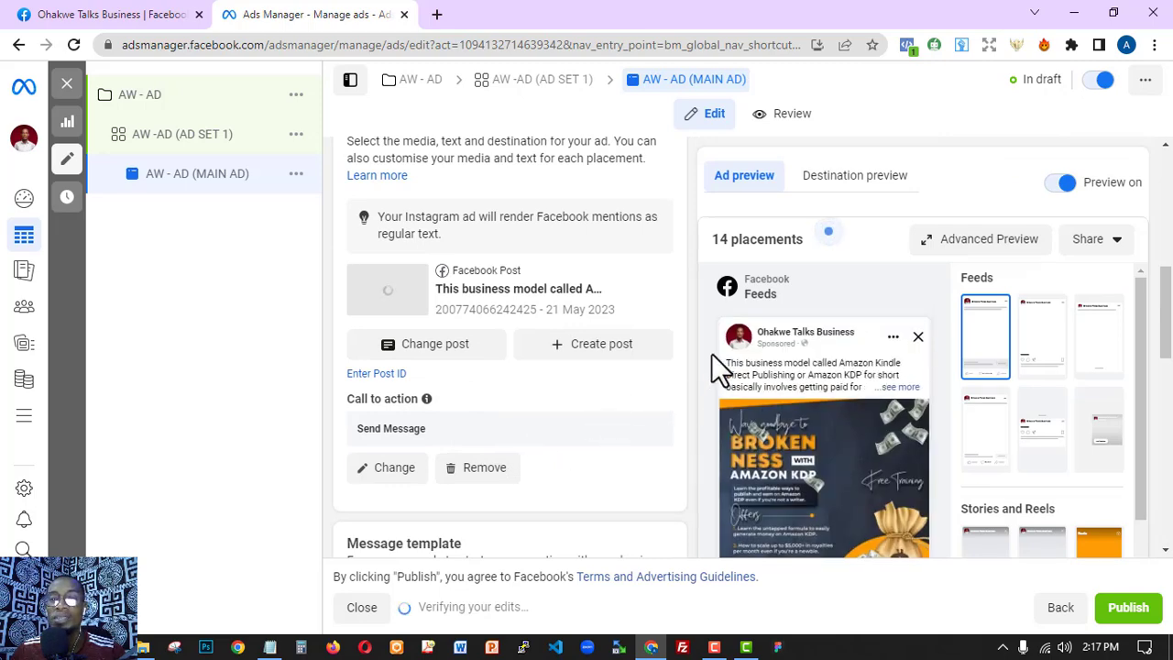
scroll(706, 348, "down", 2)
scroll(690, 353, "down", 1)
scroll(686, 348, "down", 2)
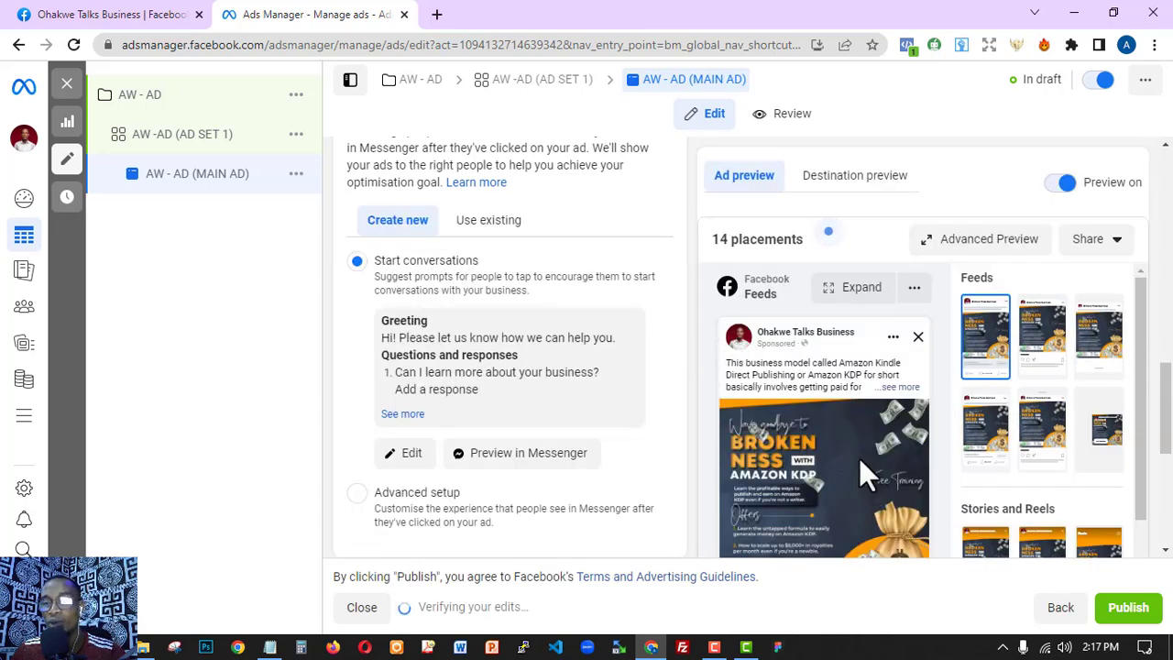
scroll(851, 403, "down", 3)
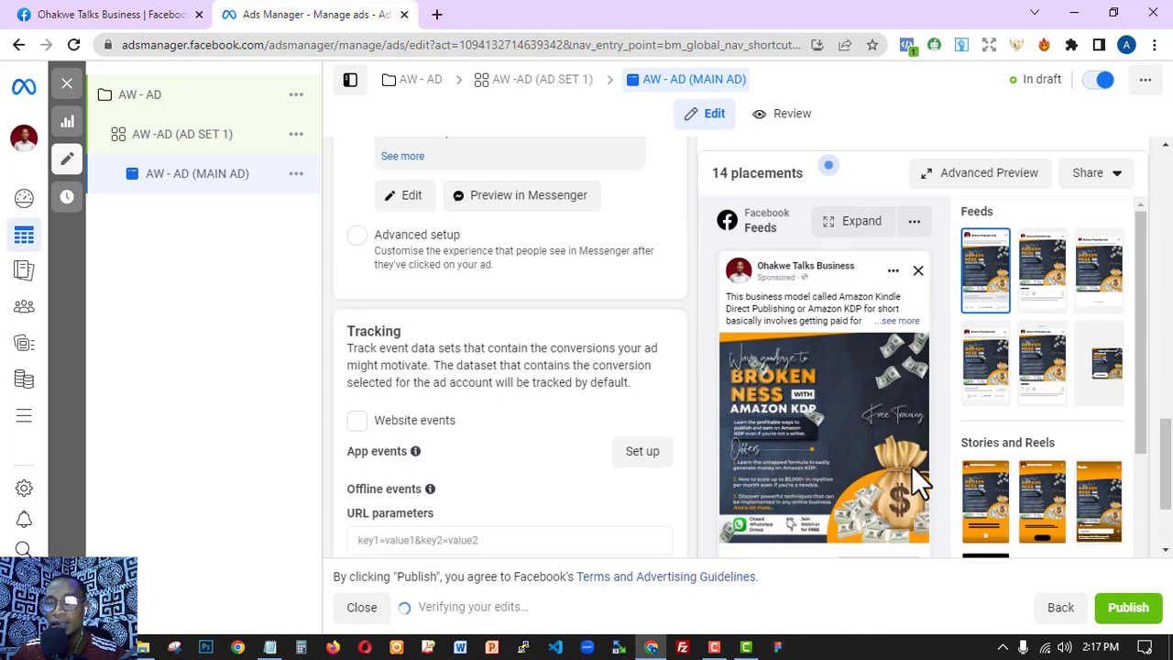
scroll(910, 466, "down", 2)
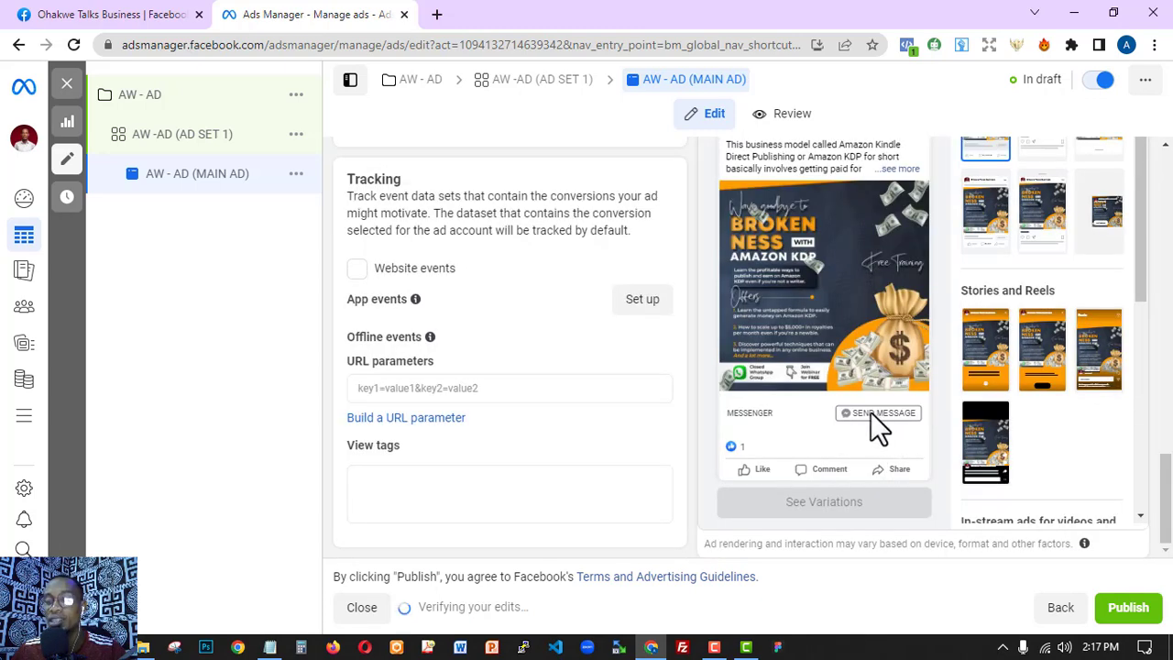
scroll(432, 365, "up", 2)
scroll(432, 365, "up", 2)
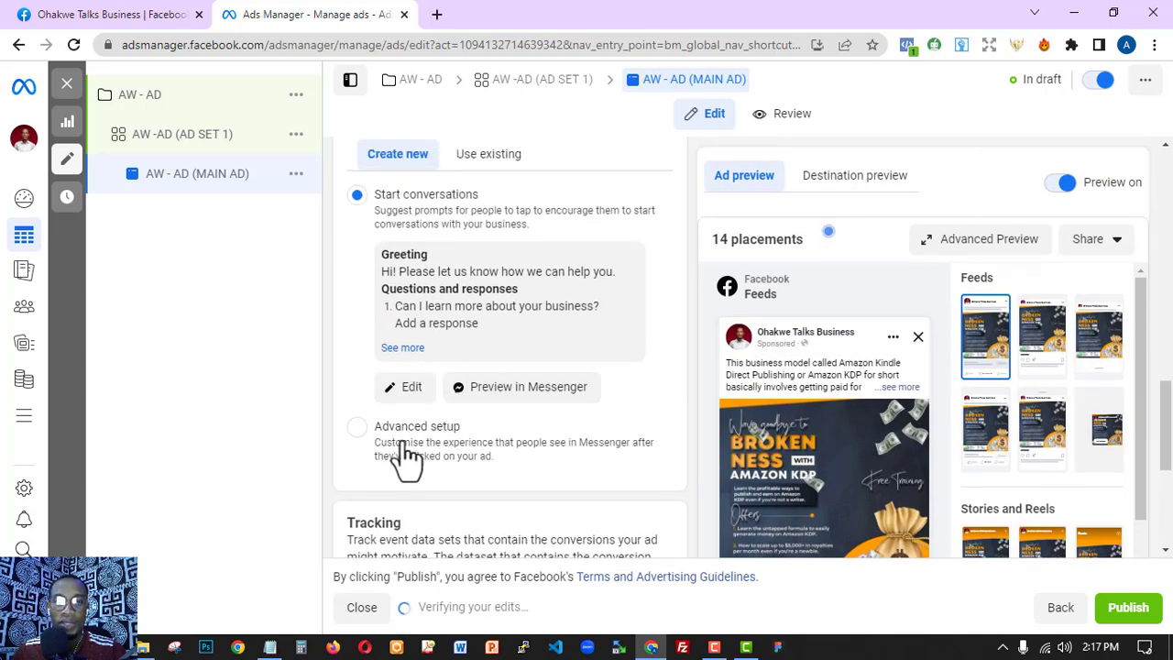
scroll(430, 417, "up", 2)
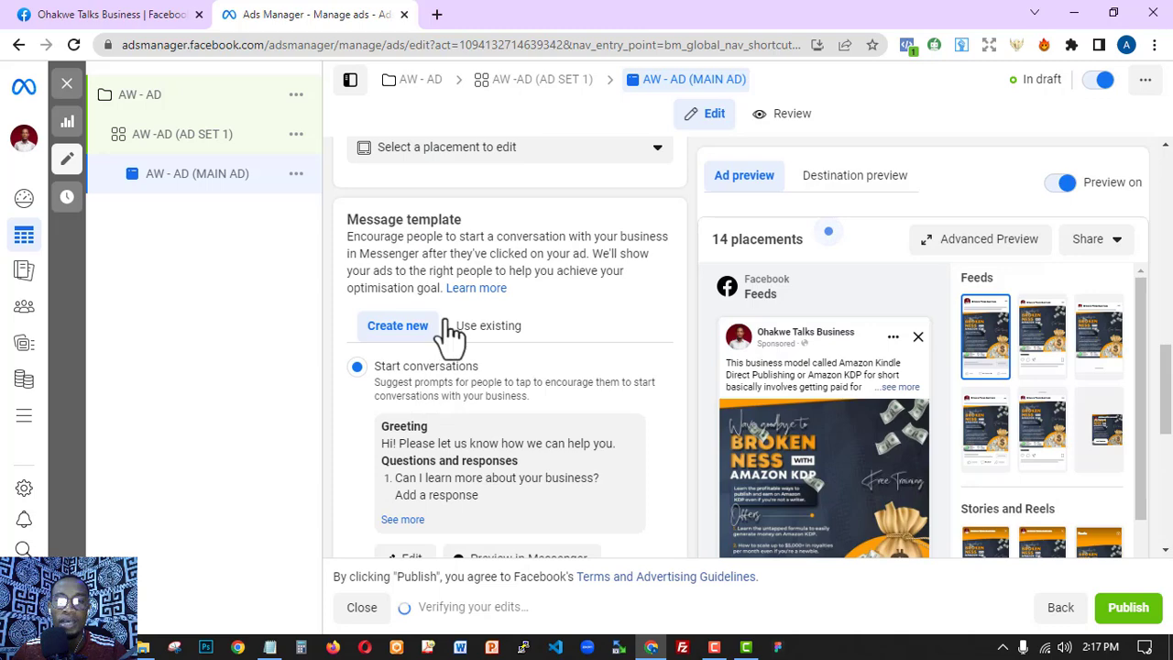
scroll(444, 321, "up", 2)
scroll(495, 339, "up", 2)
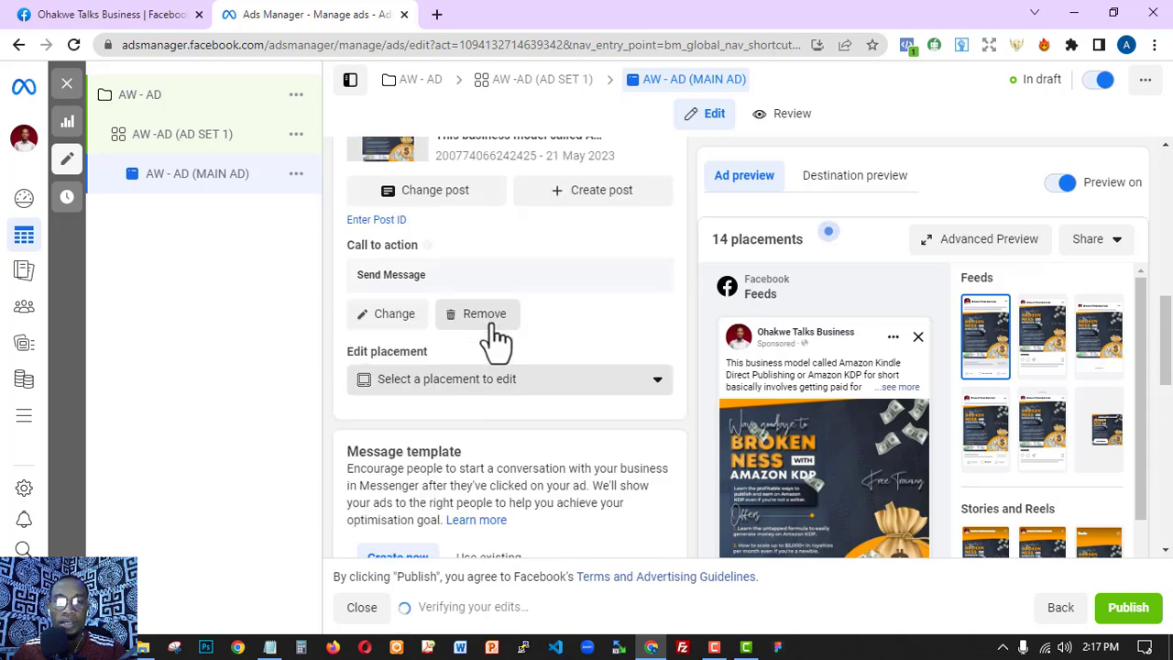
Change the post's call to action to Learn more.
left_click(396, 424)
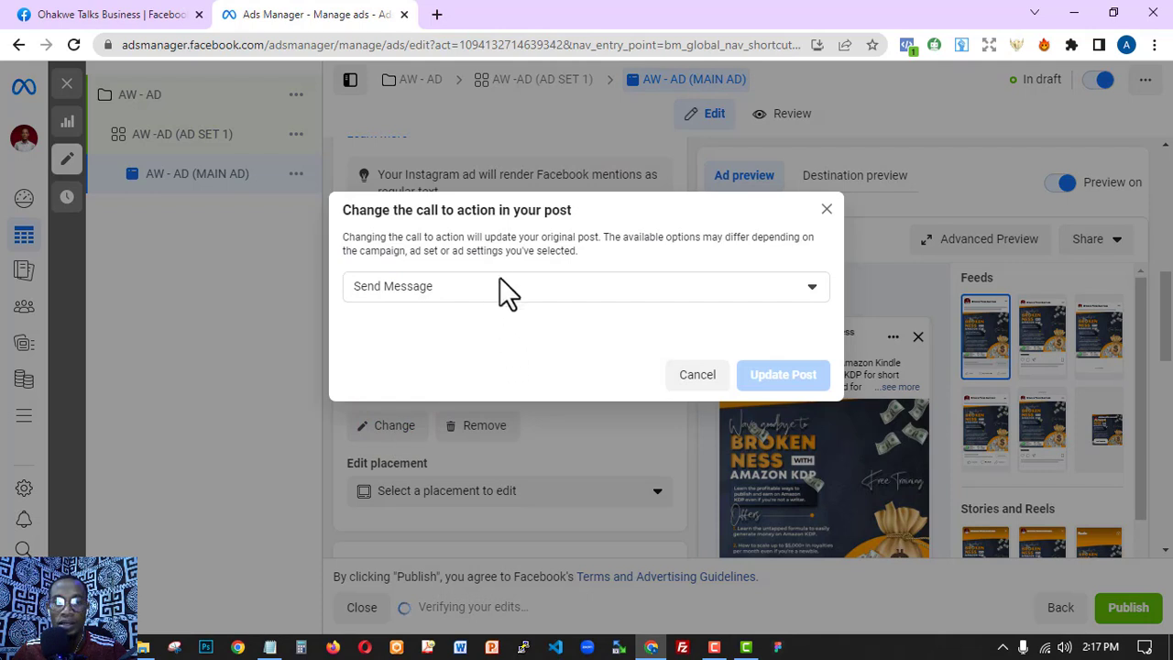
left_click(490, 295)
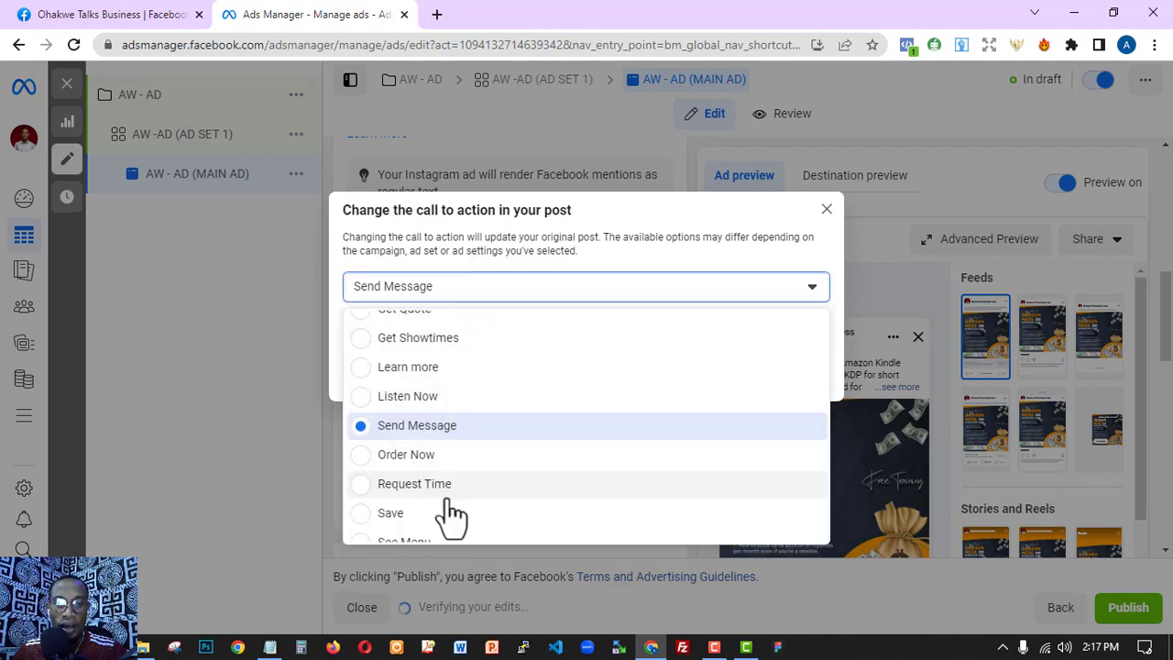
scroll(454, 495, "down", 3)
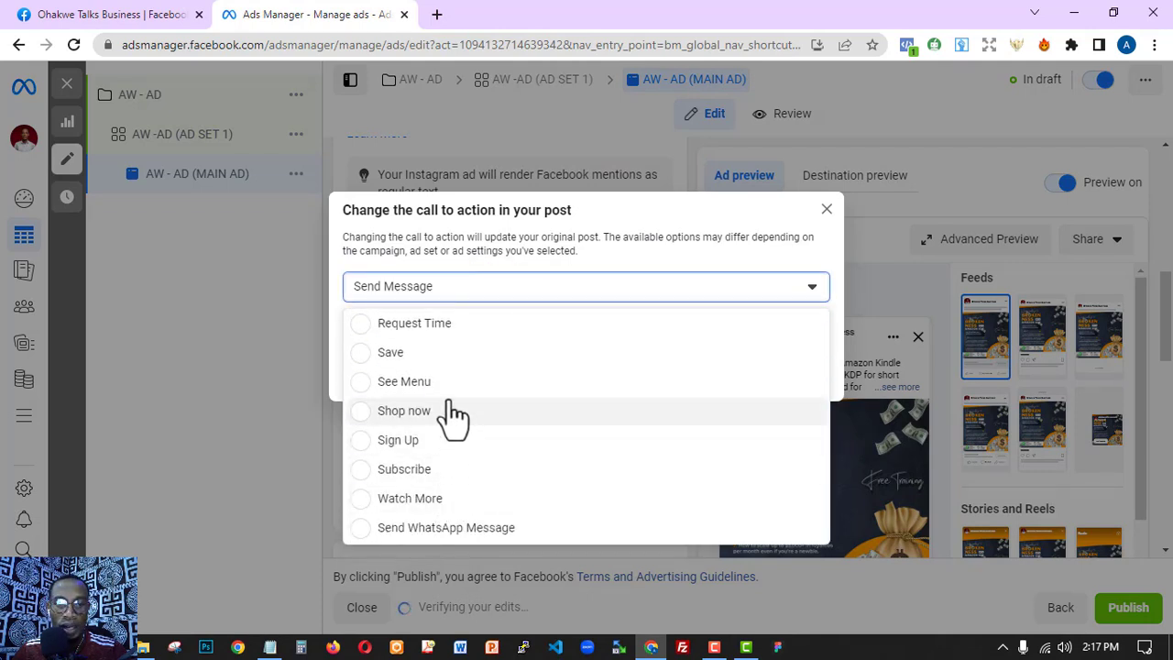
scroll(471, 480, "up", 4)
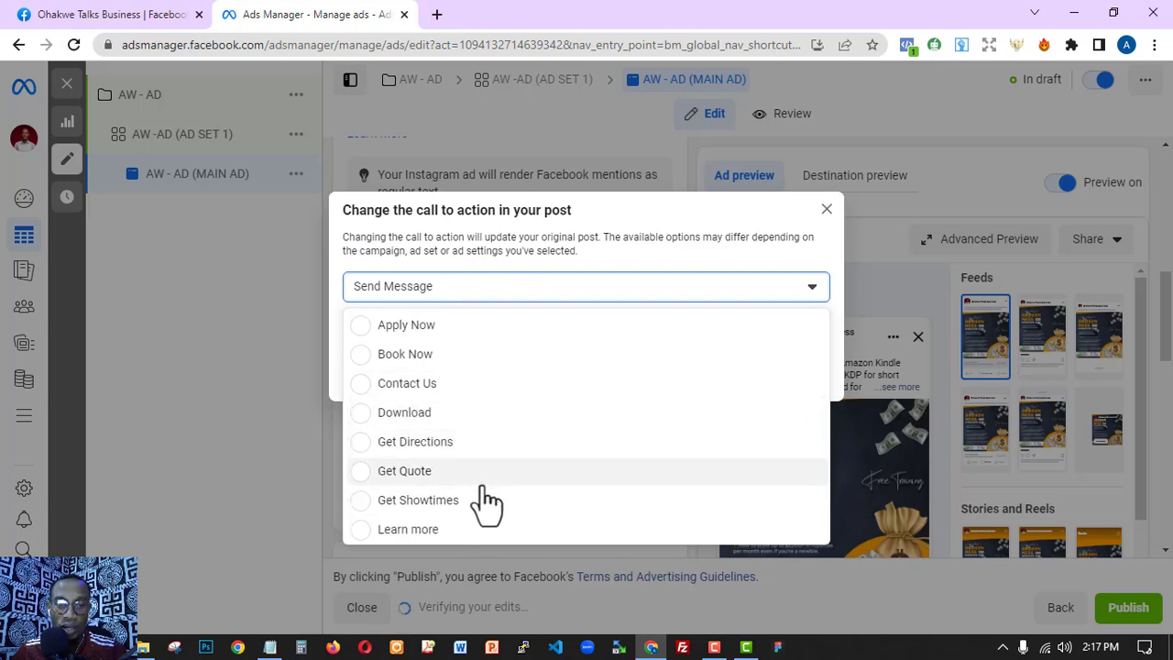
left_click(451, 527)
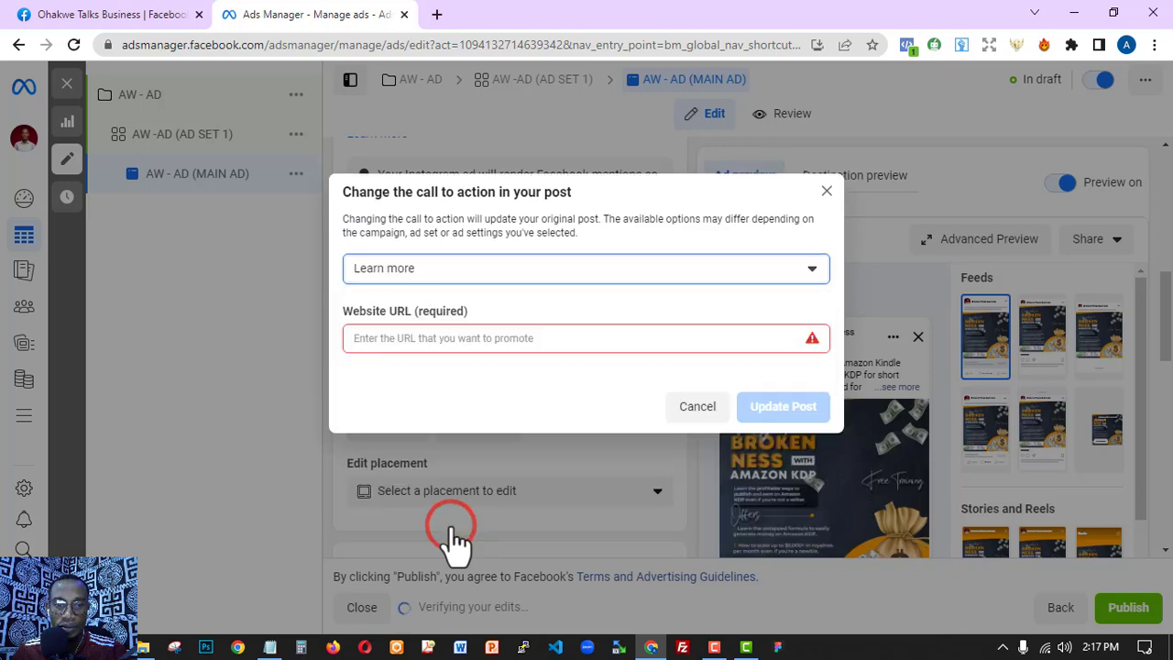
Enter the business website's /getstarted page as the call to action's website URL and update the post.
left_click(542, 339)
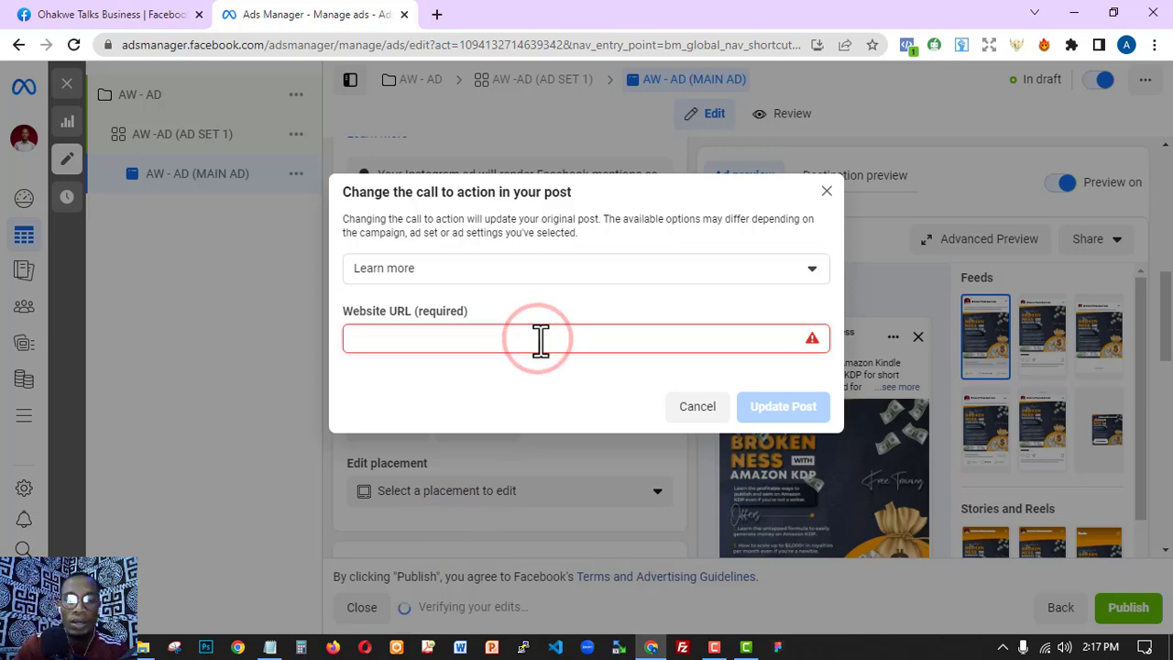
type("https")
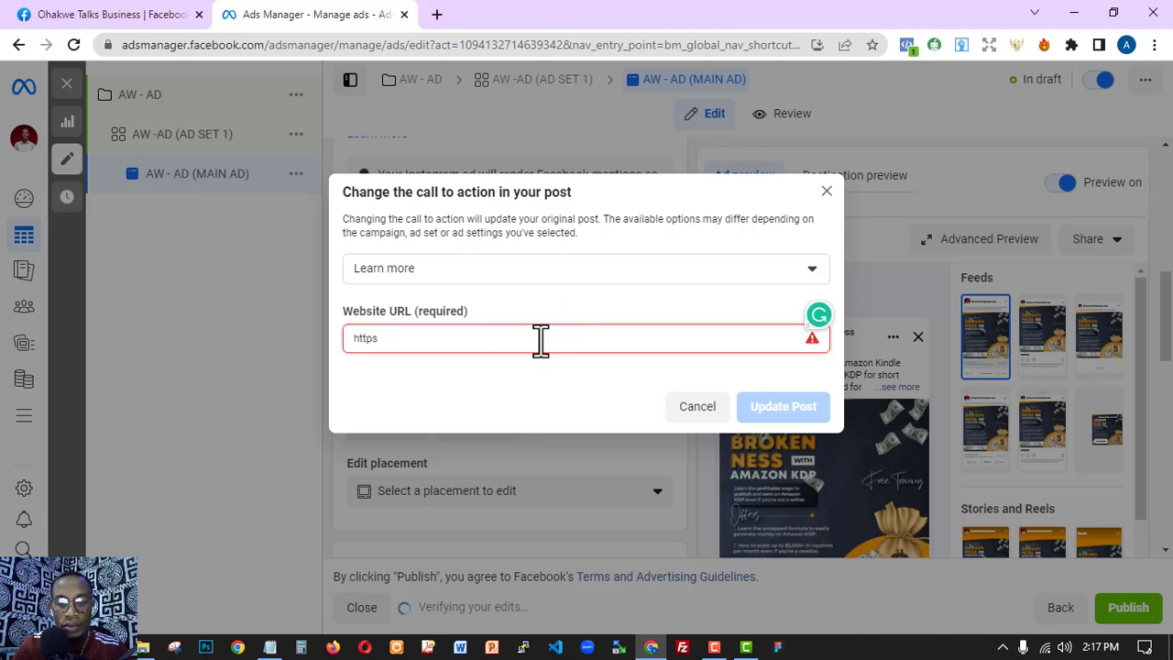
type("://ogbonnao")
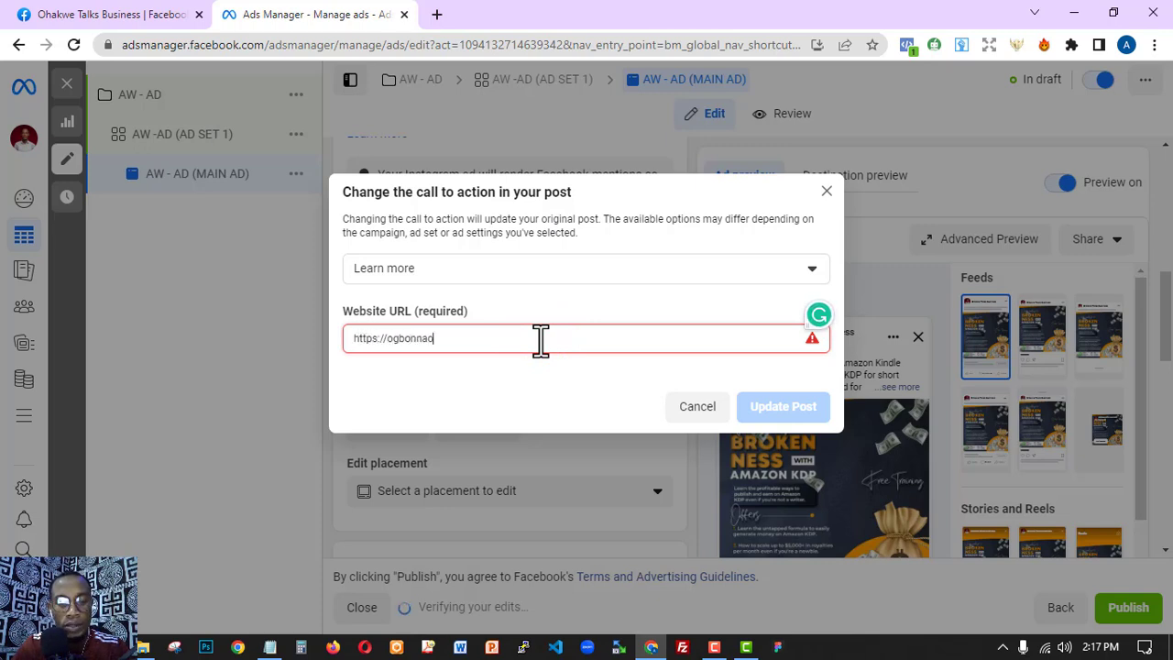
type("hakwe.com")
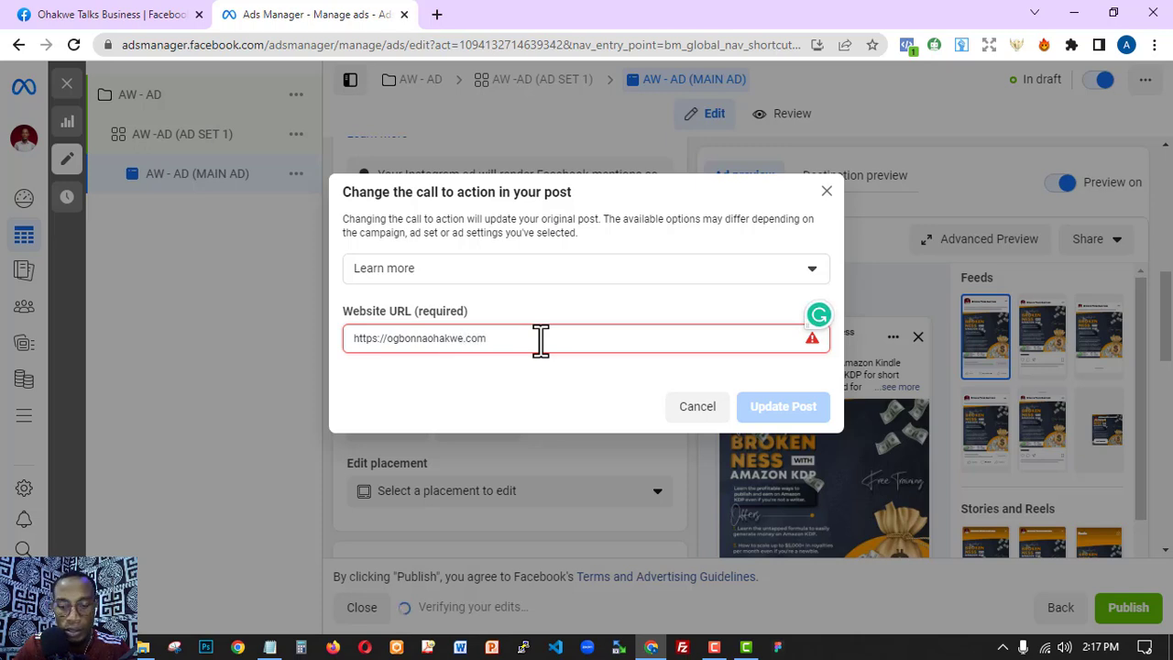
type(".mn")
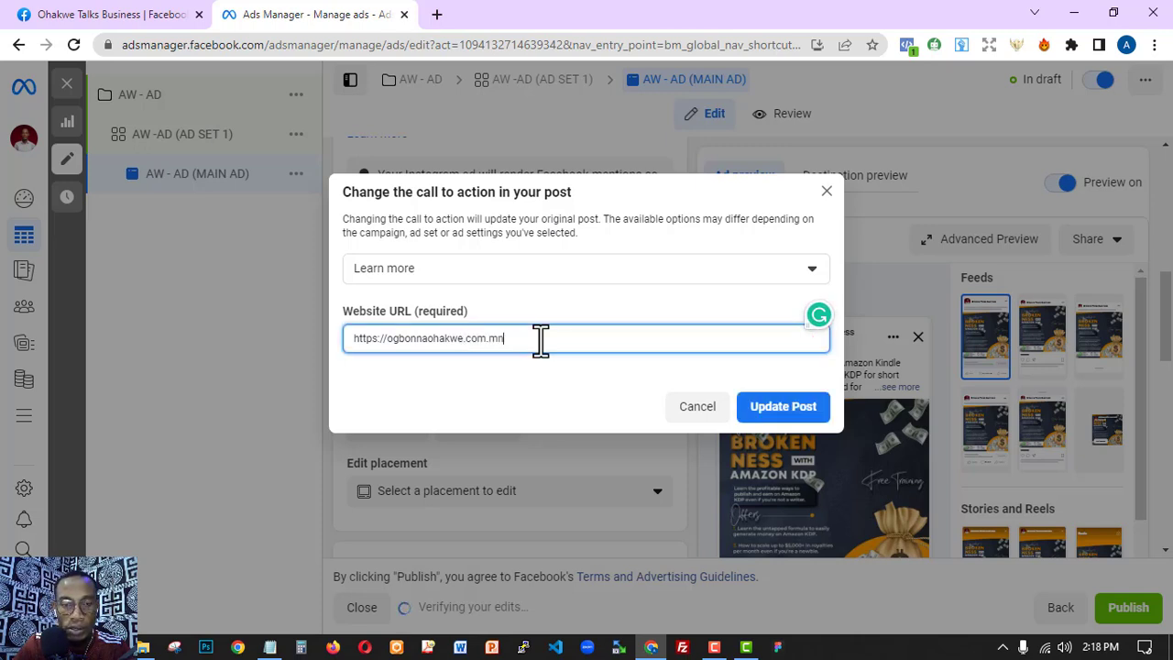
type("g")
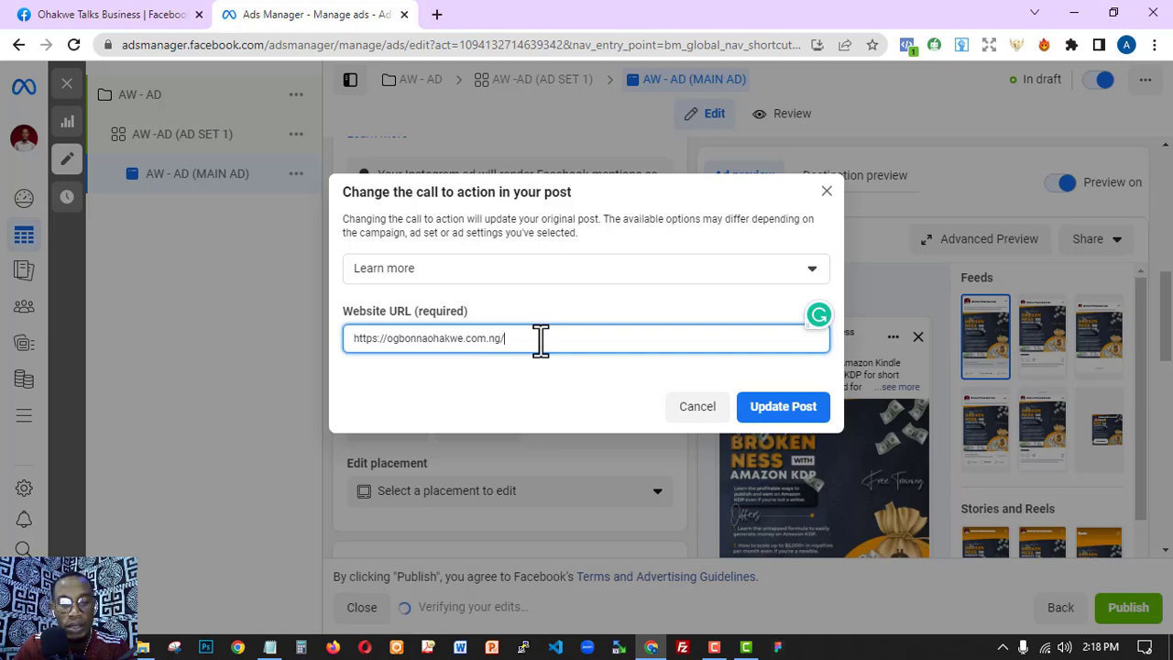
type("/getstar")
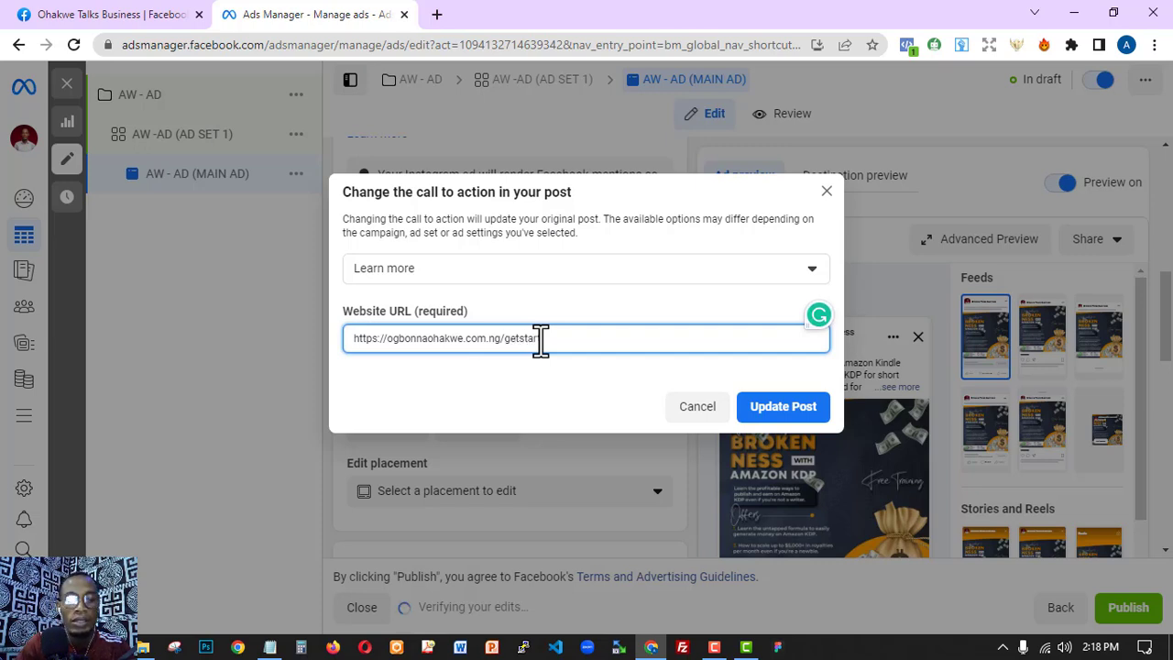
type("ted")
left_click(783, 410)
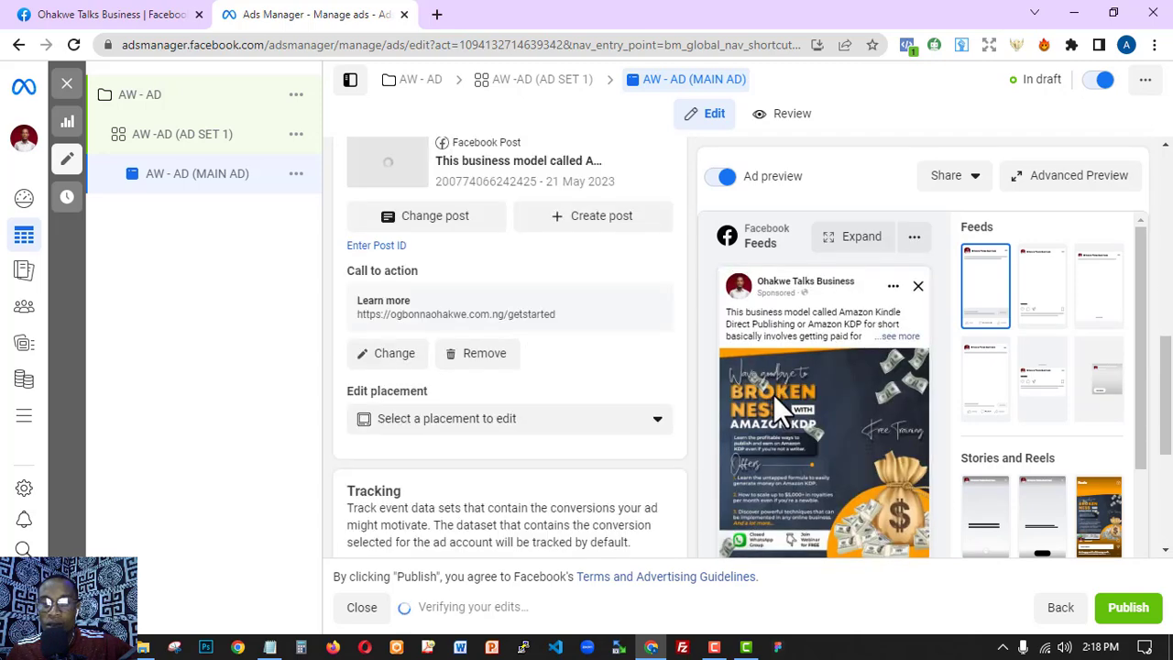
Check the call-to-action button in the ad preview and look over the Tracking options.
scroll(705, 382, "down", 3)
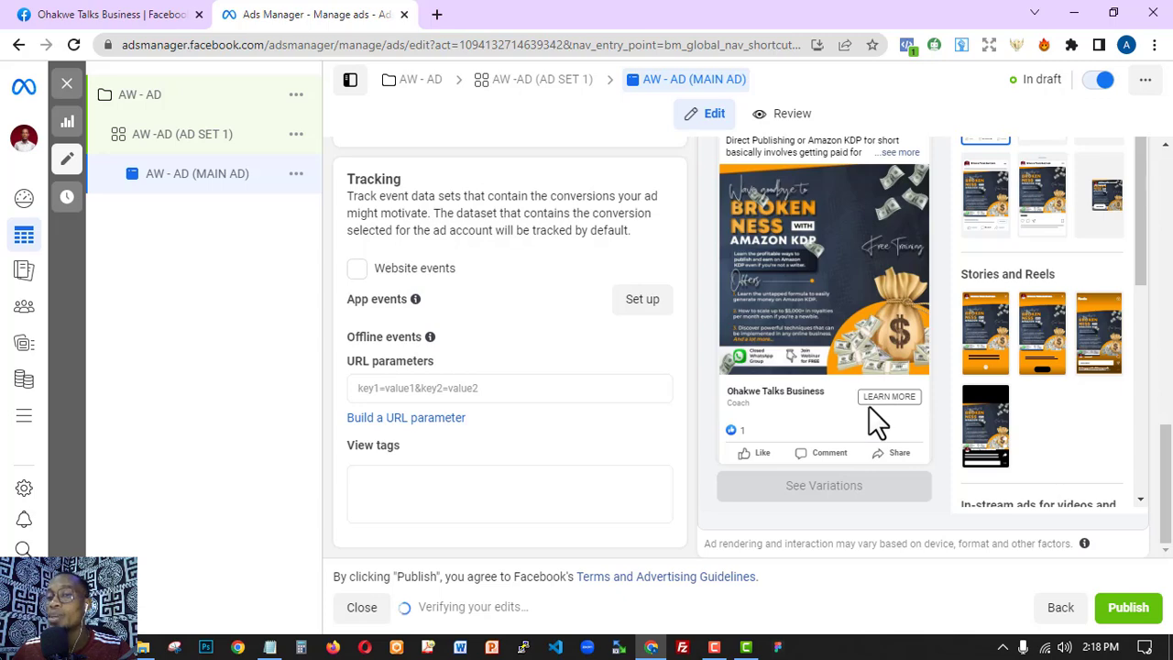
scroll(869, 406, "up", 3)
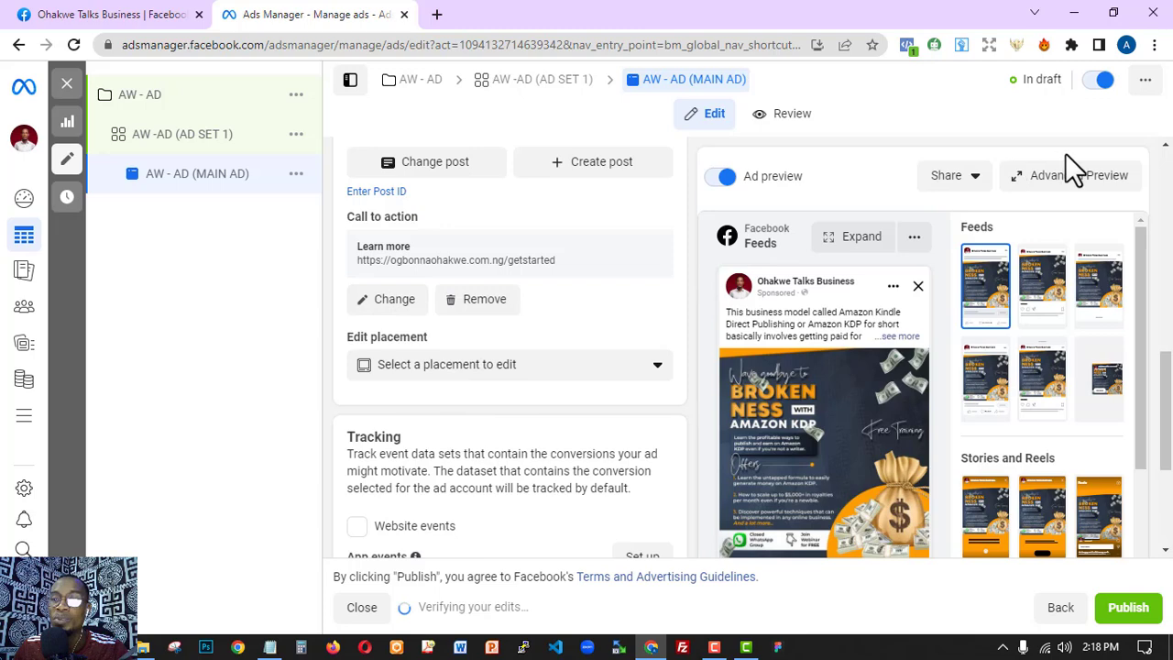
scroll(440, 440, "down", 3)
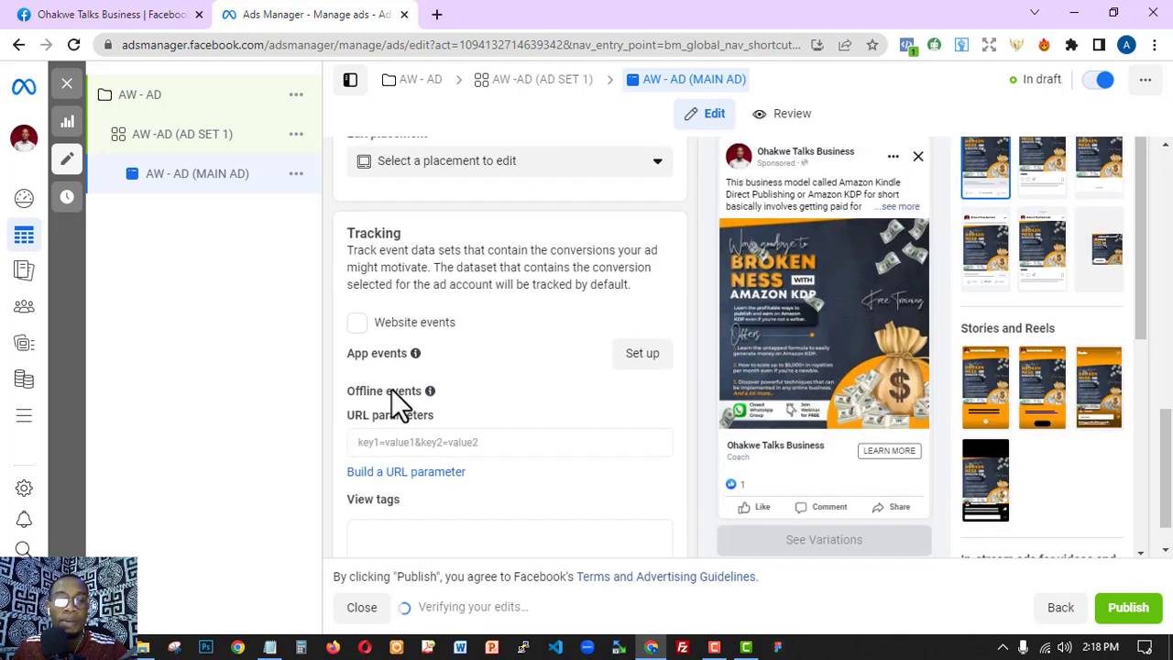